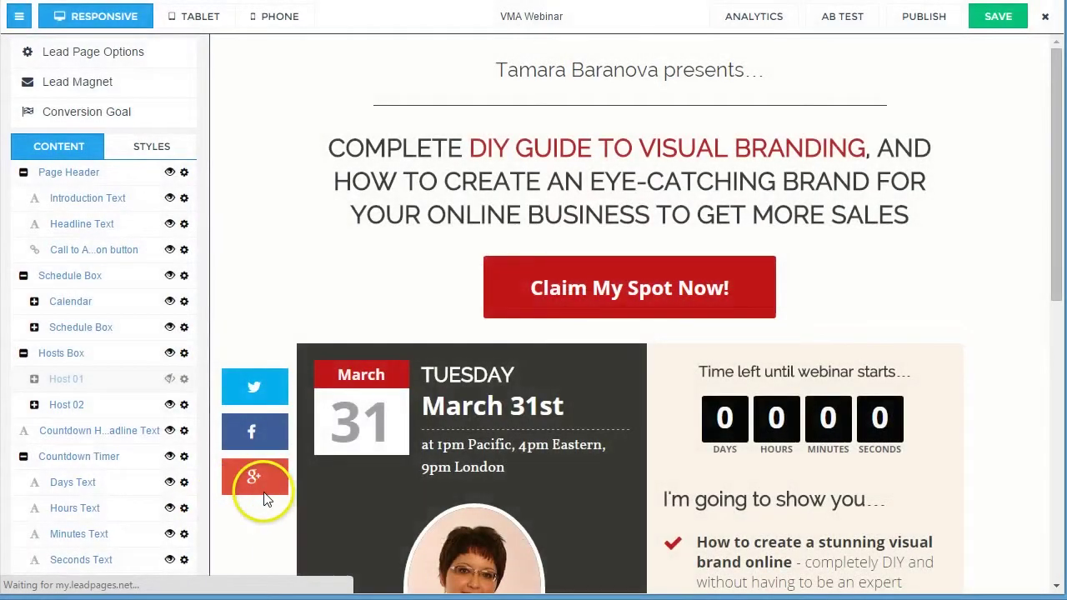
# - Select the webinar date text, save the VMA Webinar landing page, and scroll through it
pyautogui.click(425, 440)
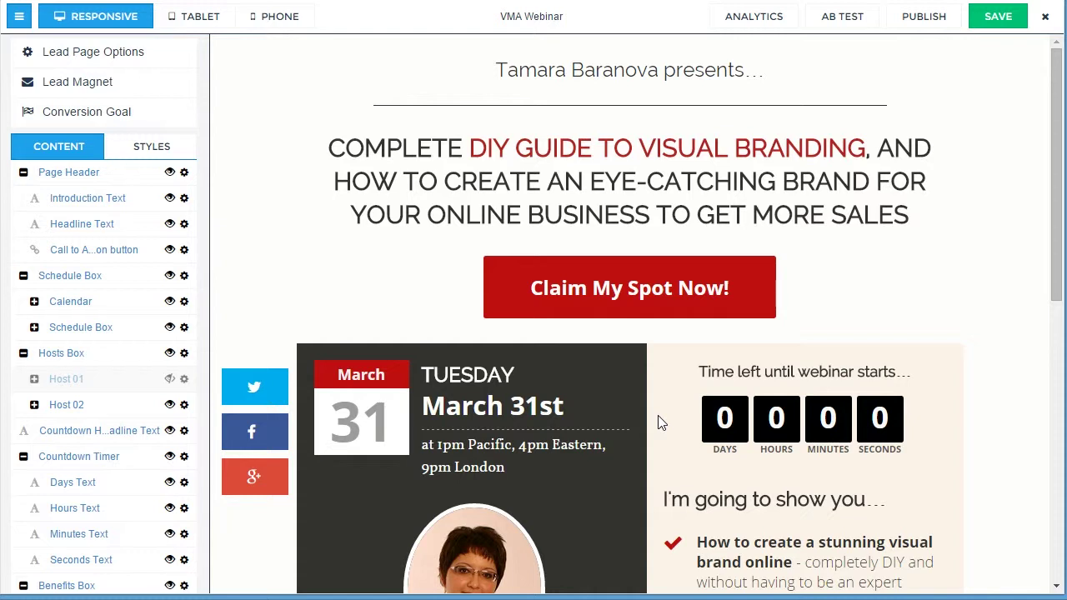
pyautogui.hotkey('ctrl', 's')
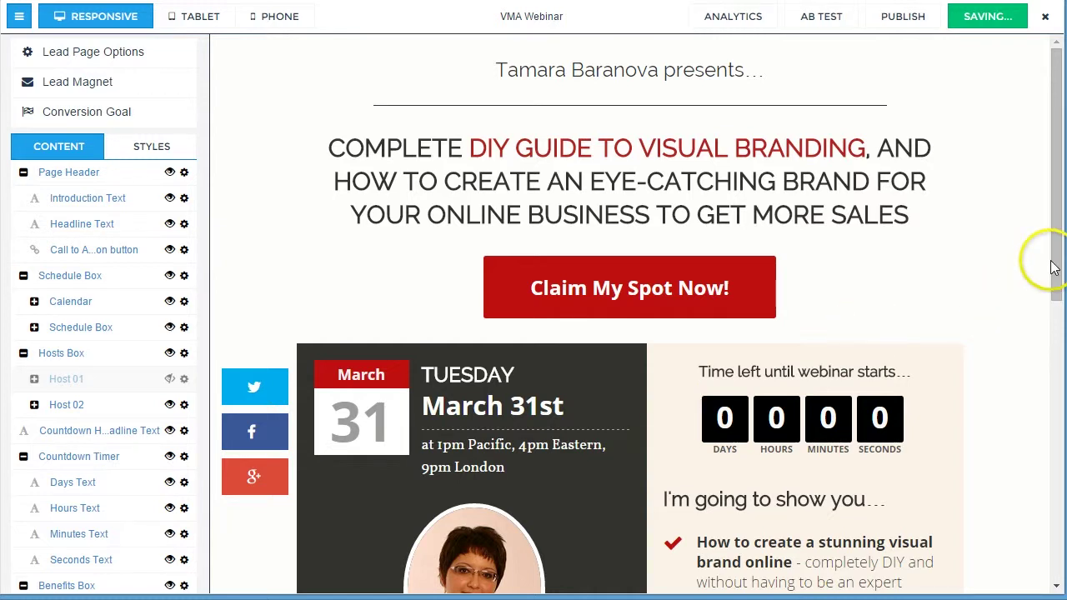
pyautogui.moveTo(1057, 256); pyautogui.dragTo(1016, 259)
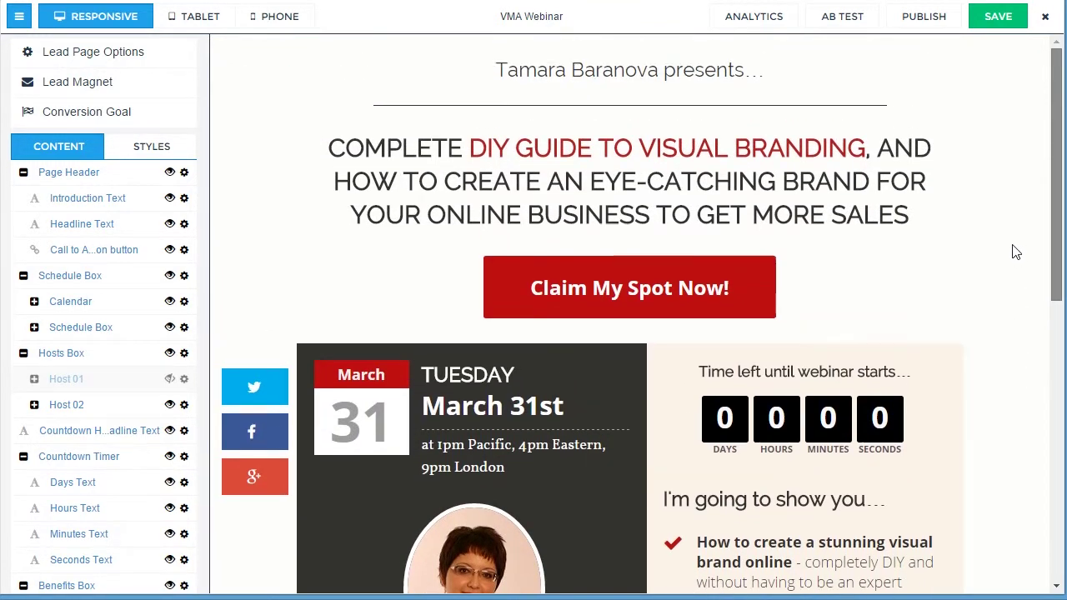
pyautogui.moveTo(1052, 225); pyautogui.dragTo(1063, 458)
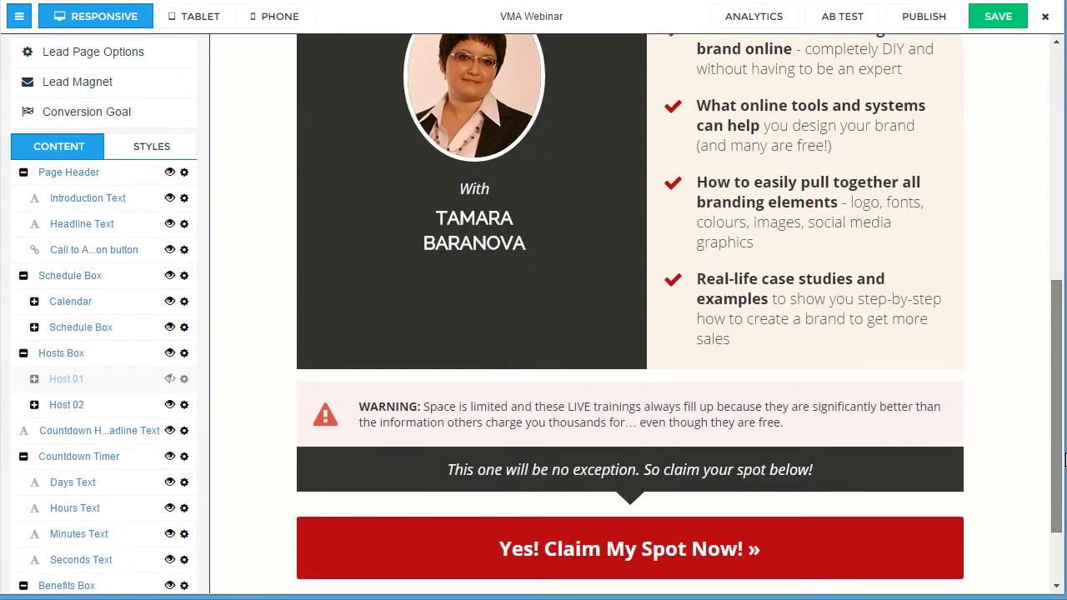
pyautogui.moveTo(1063, 458); pyautogui.dragTo(1031, 214)
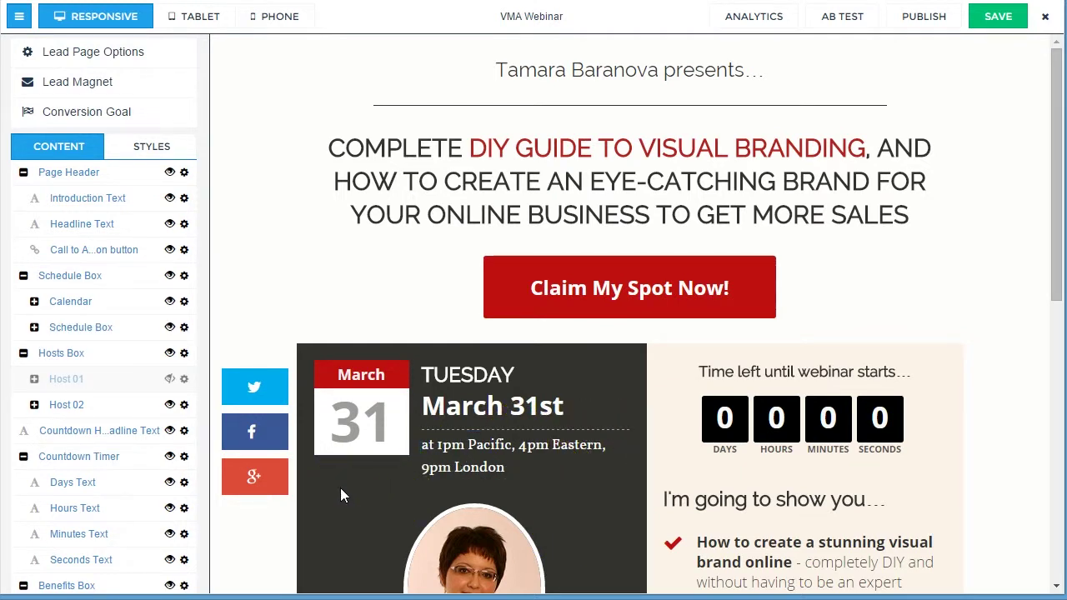
pyautogui.scroll(-5, 340, 496)
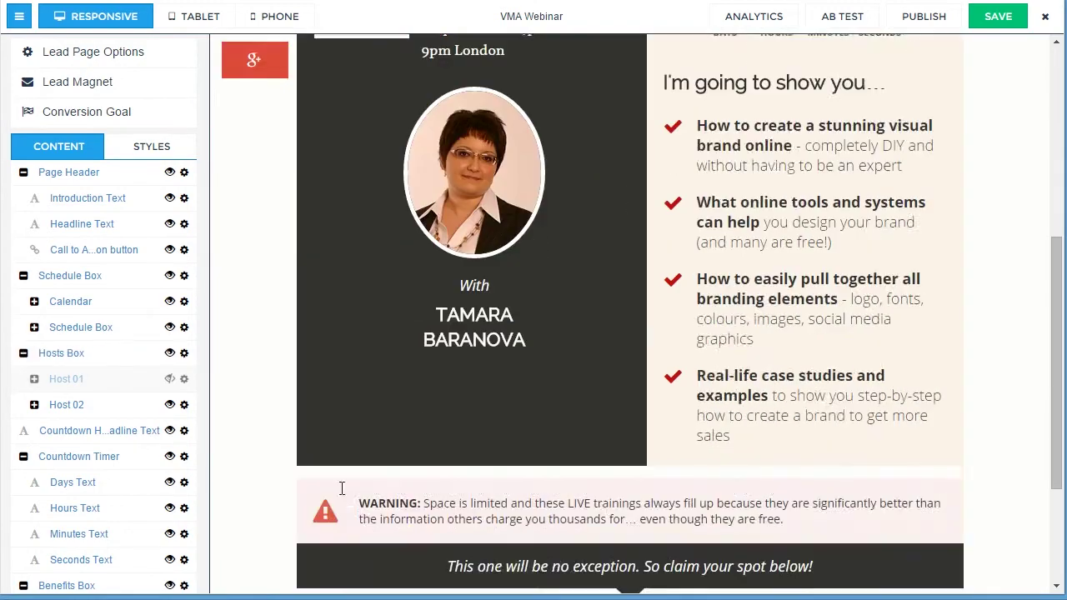
pyautogui.scroll(4, 340, 496)
pyautogui.scroll(1, 340, 495)
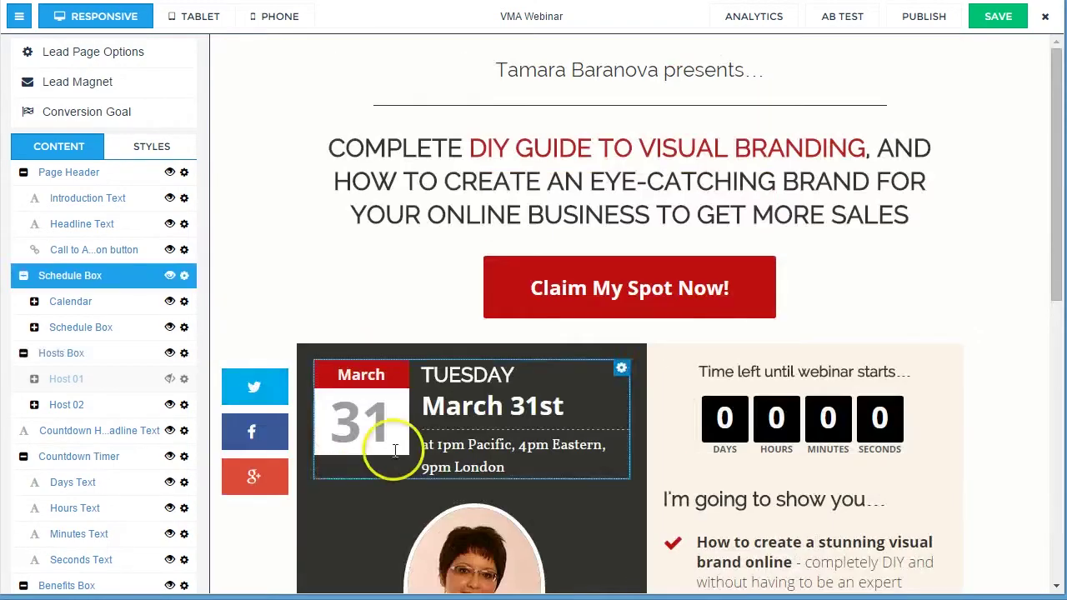
# - Confirm the Claim My Spot Now form stays integrated with InfusionSoft, then close the form editor
pyautogui.click(540, 291)
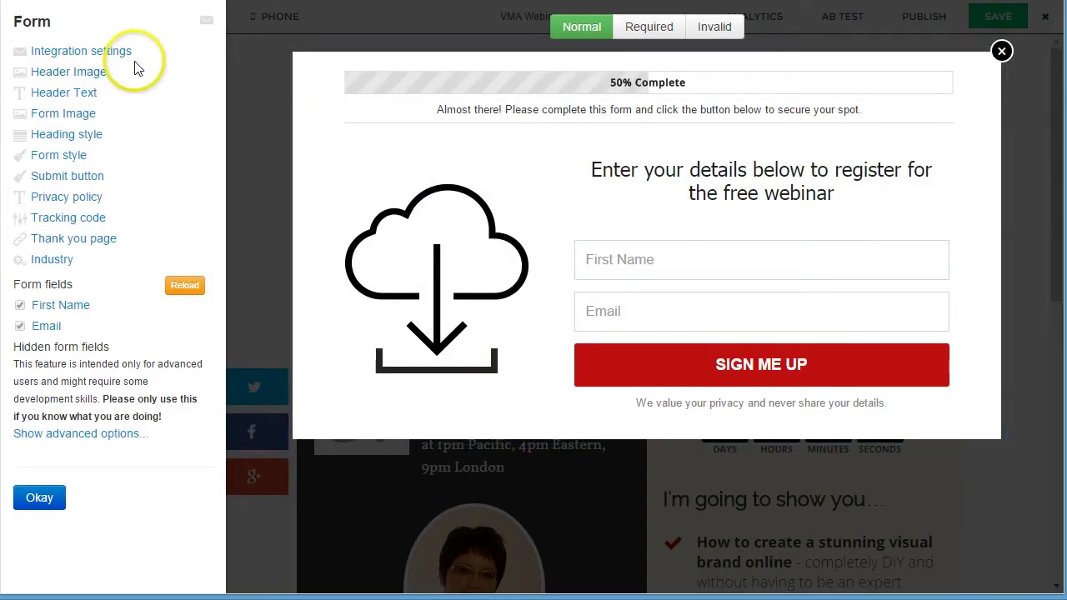
pyautogui.click(97, 55)
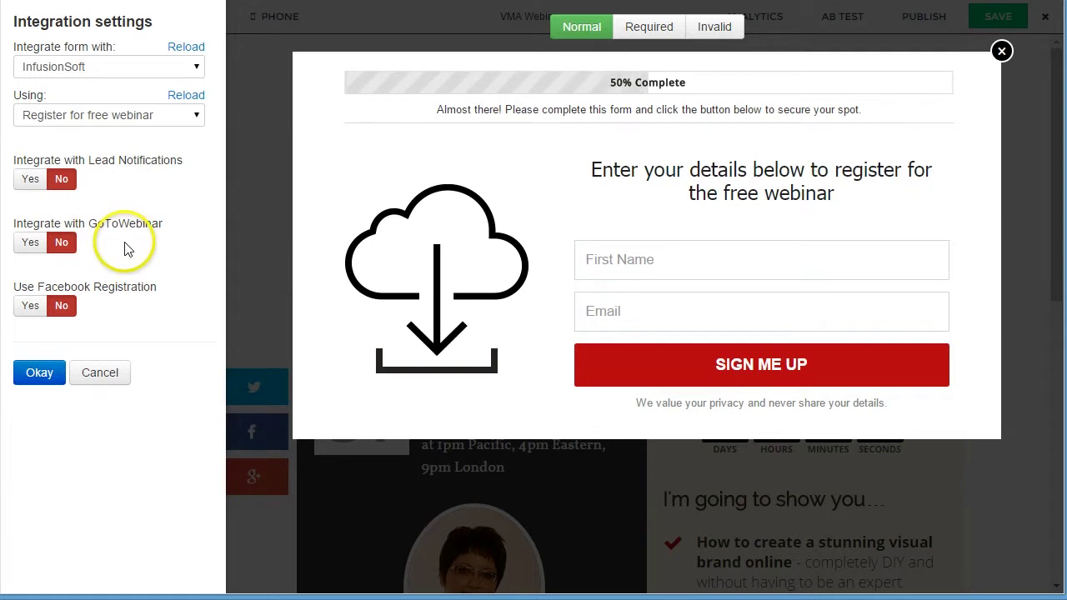
pyautogui.click(131, 68)
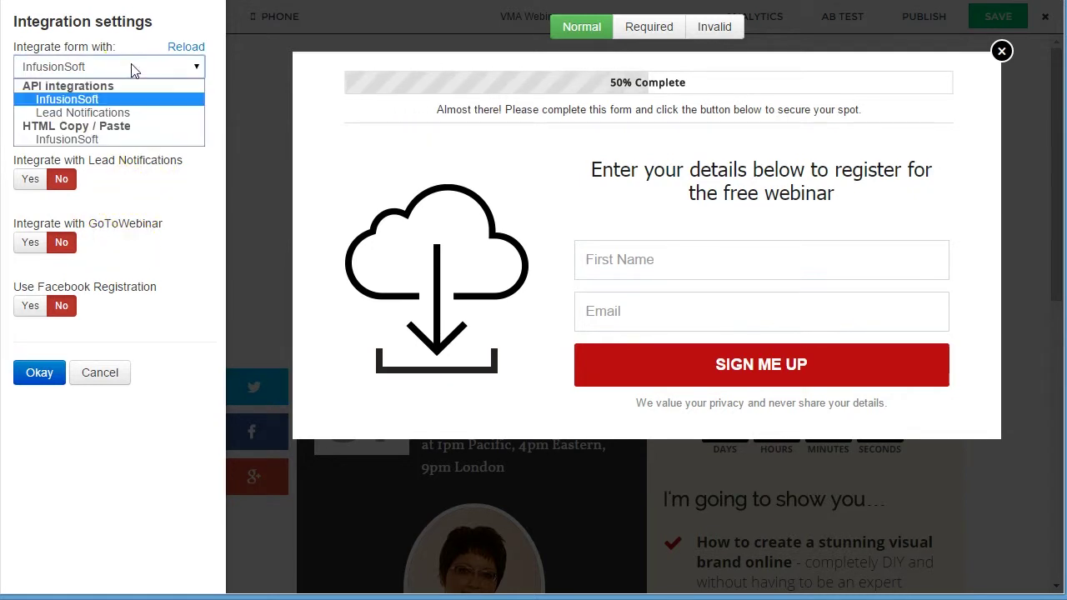
pyautogui.click(132, 70)
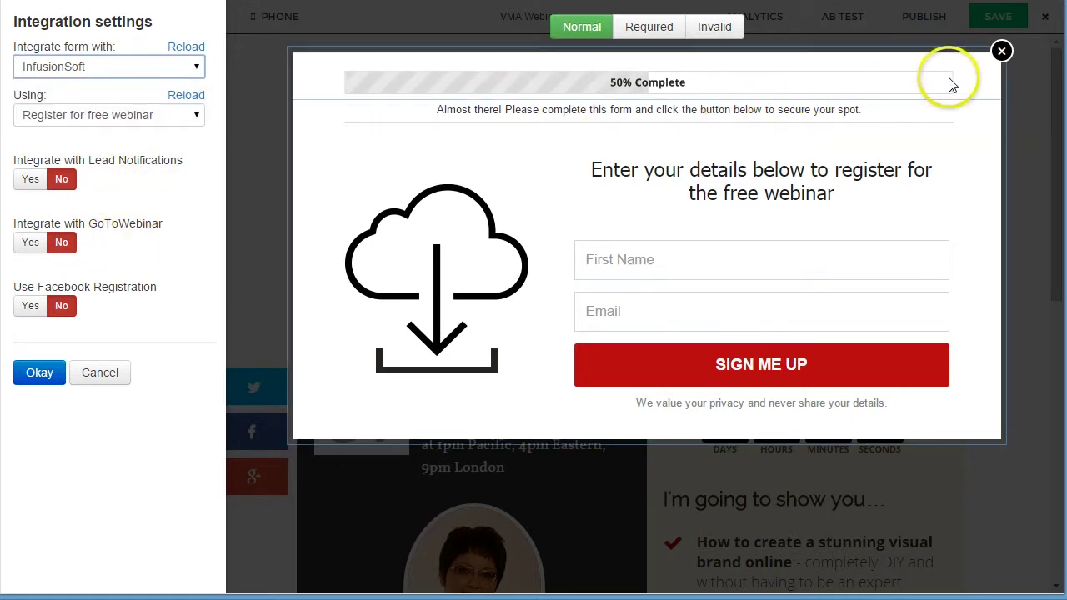
pyautogui.click(998, 50)
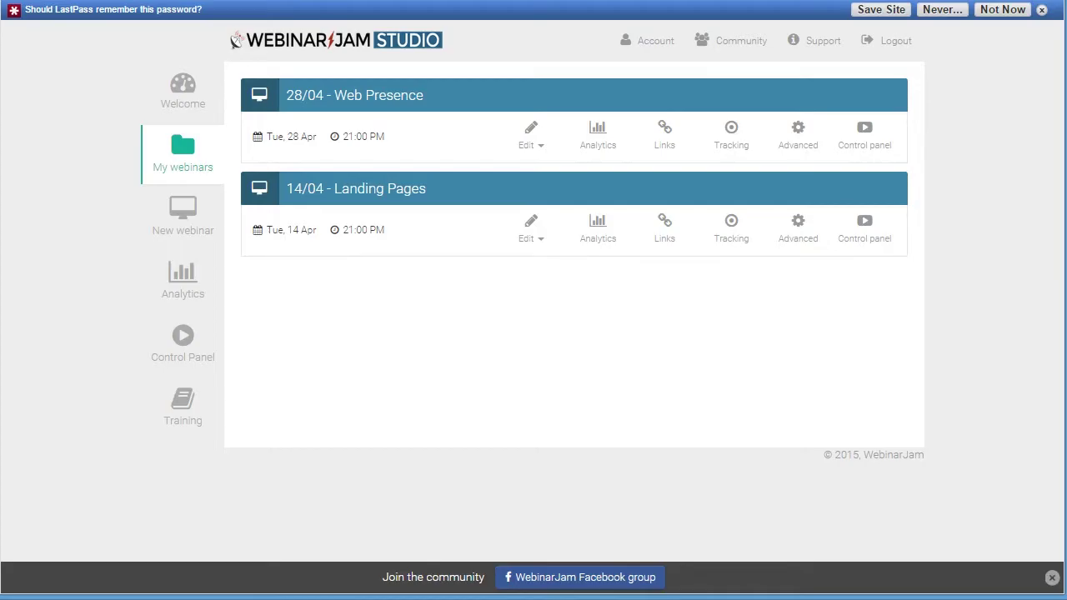
# - Create a new webinar named Test Webinar with description 'Test Test' and save the basics
pyautogui.click(185, 213)
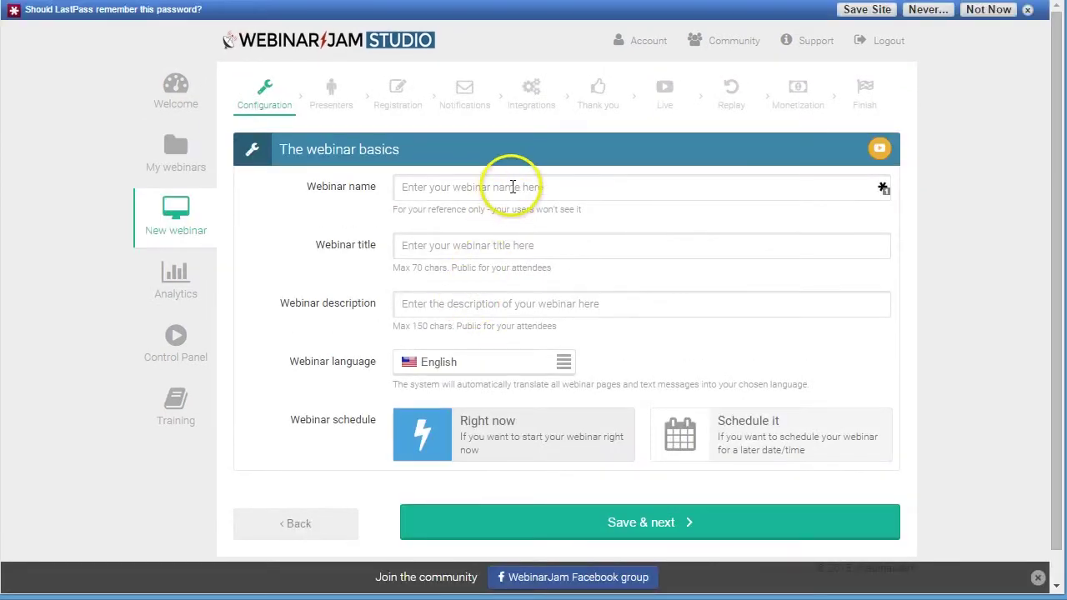
pyautogui.click(515, 187)
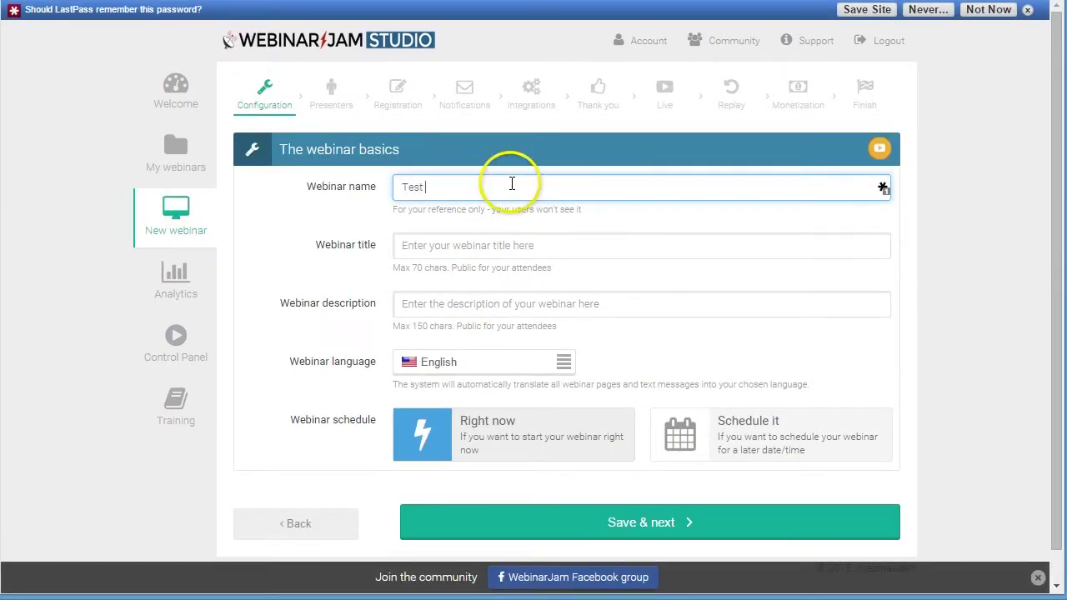
pyautogui.click(522, 245)
pyautogui.write('Test Webinar')
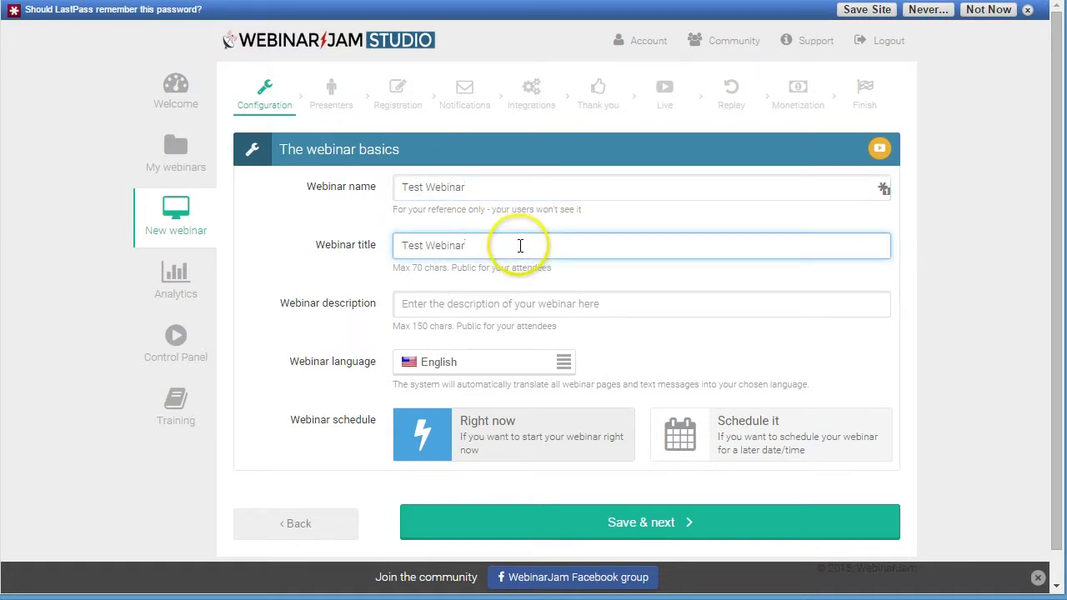
pyautogui.click(502, 305)
pyautogui.write('Test Te')
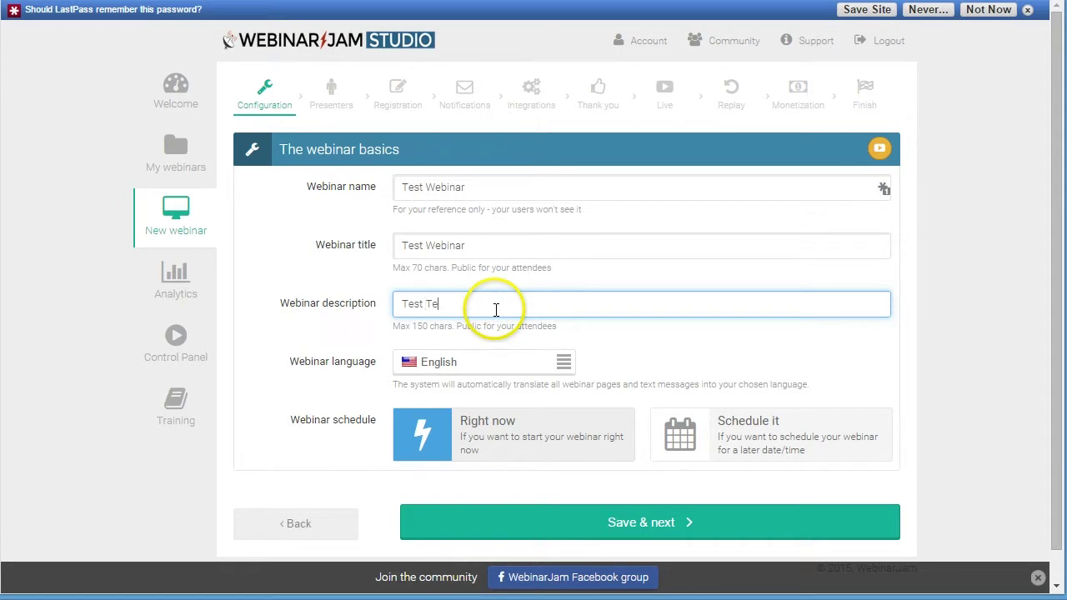
pyautogui.write('st')
pyautogui.click(704, 520)
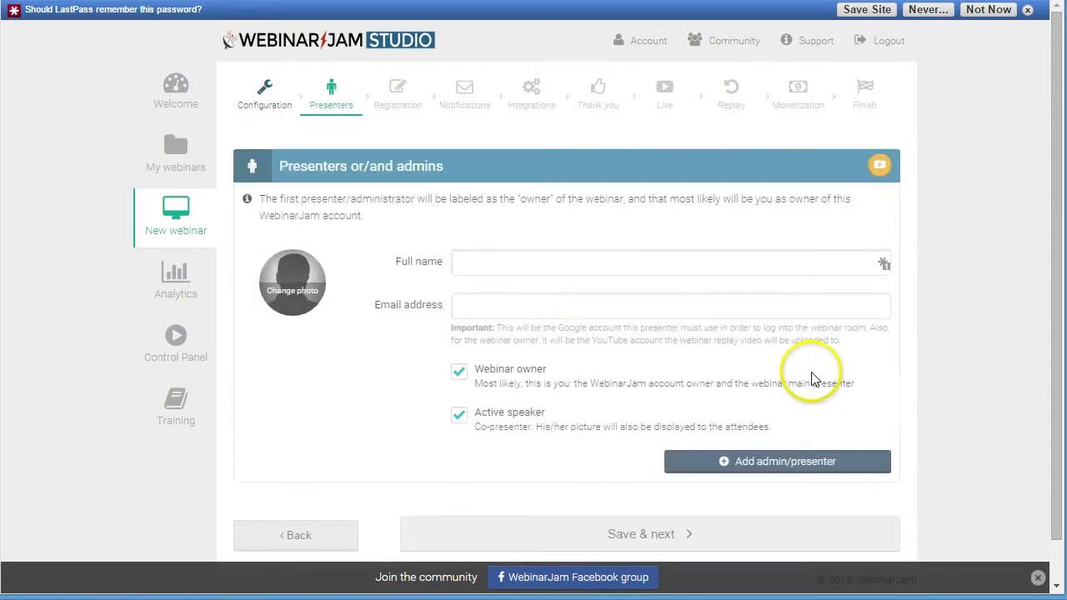
# - Enter the presenter's full name and move on to the presenter's e-mail field
pyautogui.click(532, 263)
pyautogui.write('T')
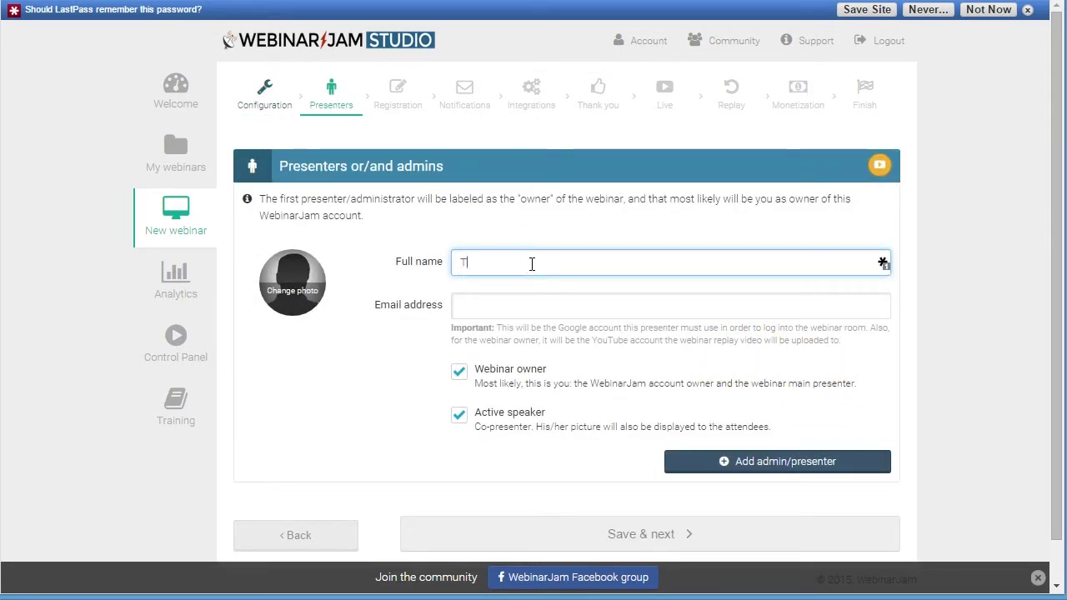
pyautogui.write('amara')
pyautogui.click(534, 308)
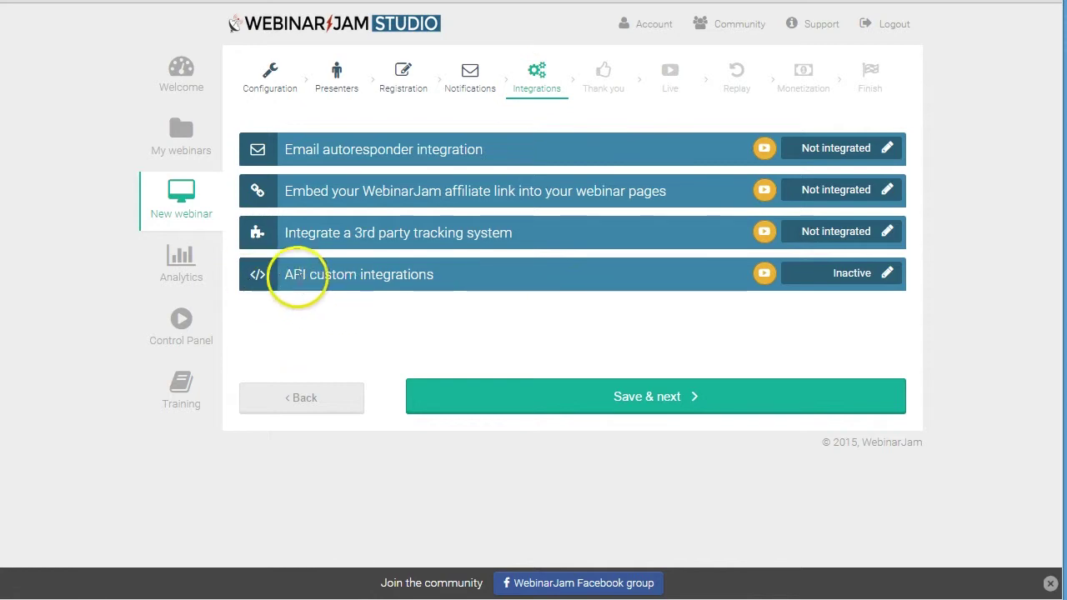
# - Activate the webinar's API custom integrations and highlight its API KEY value
pyautogui.click(887, 273)
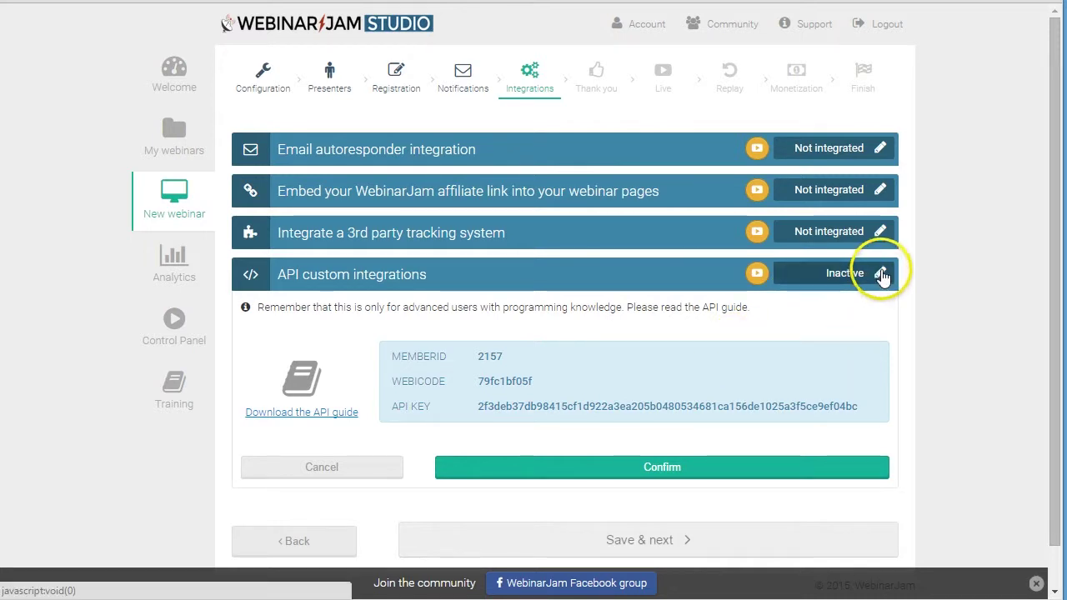
pyautogui.click(671, 468)
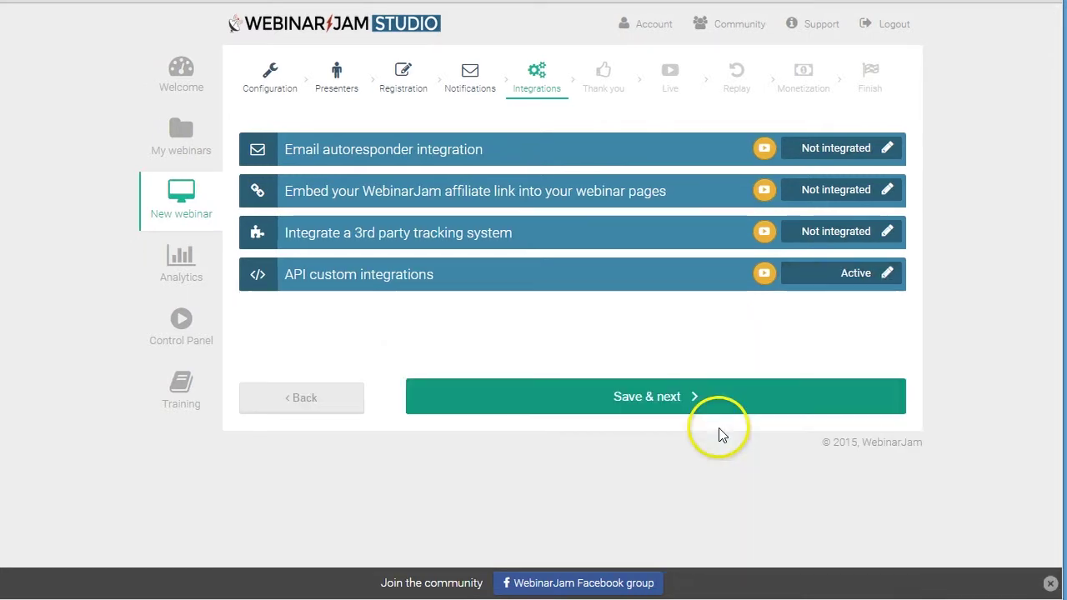
pyautogui.click(886, 275)
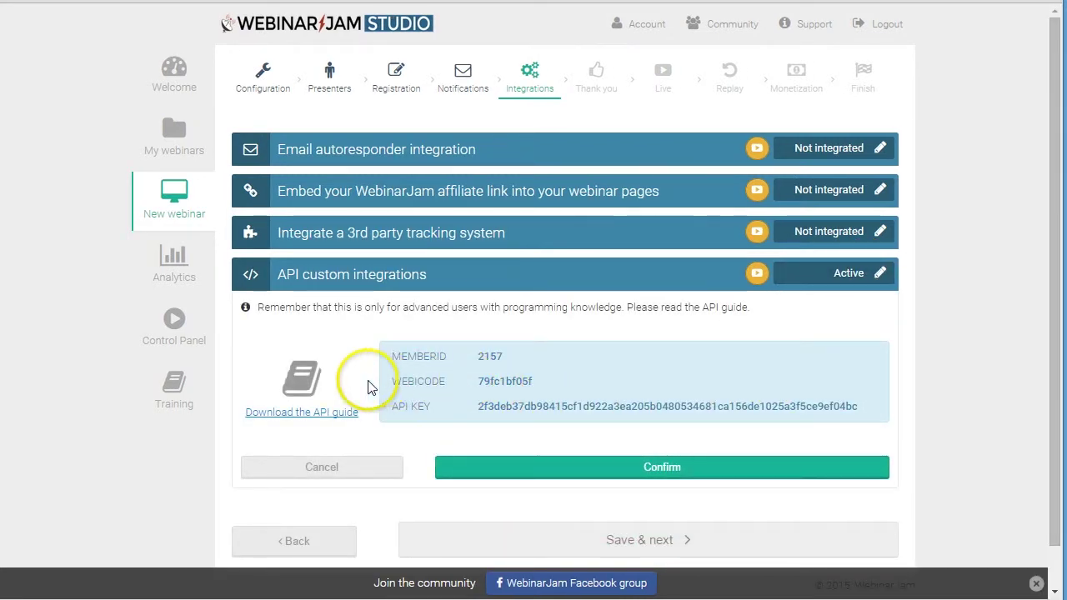
pyautogui.click(405, 409)
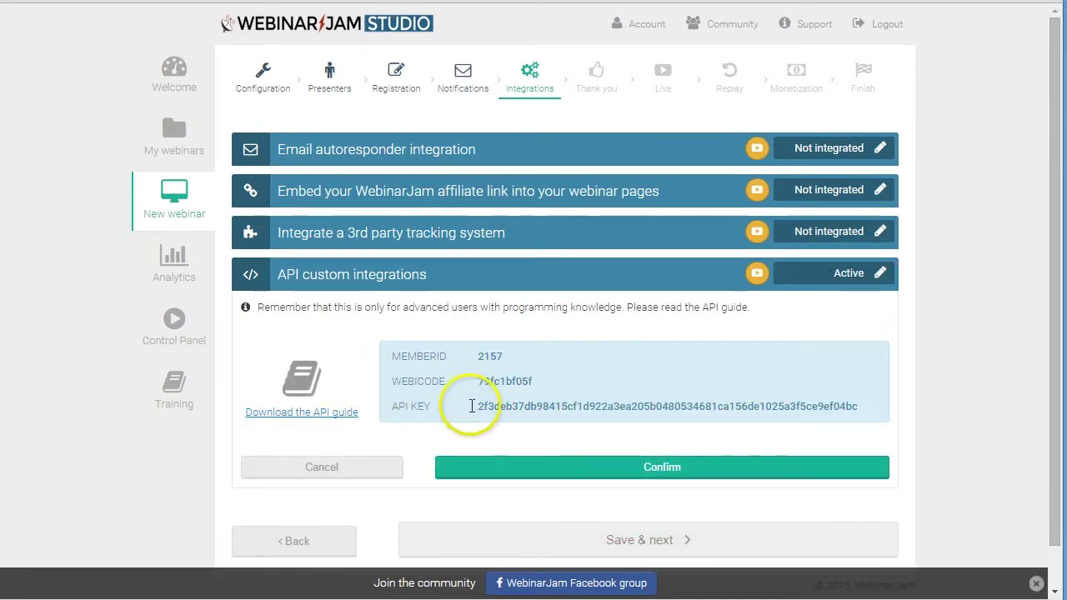
pyautogui.moveTo(397, 407); pyautogui.dragTo(805, 407)
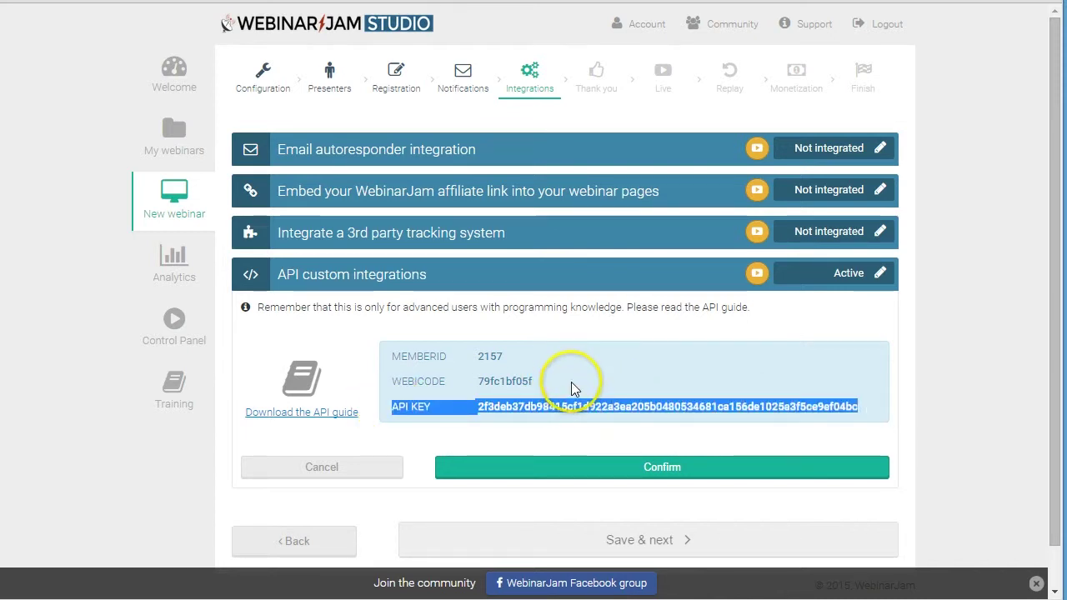
pyautogui.scroll(-2, 510, 396)
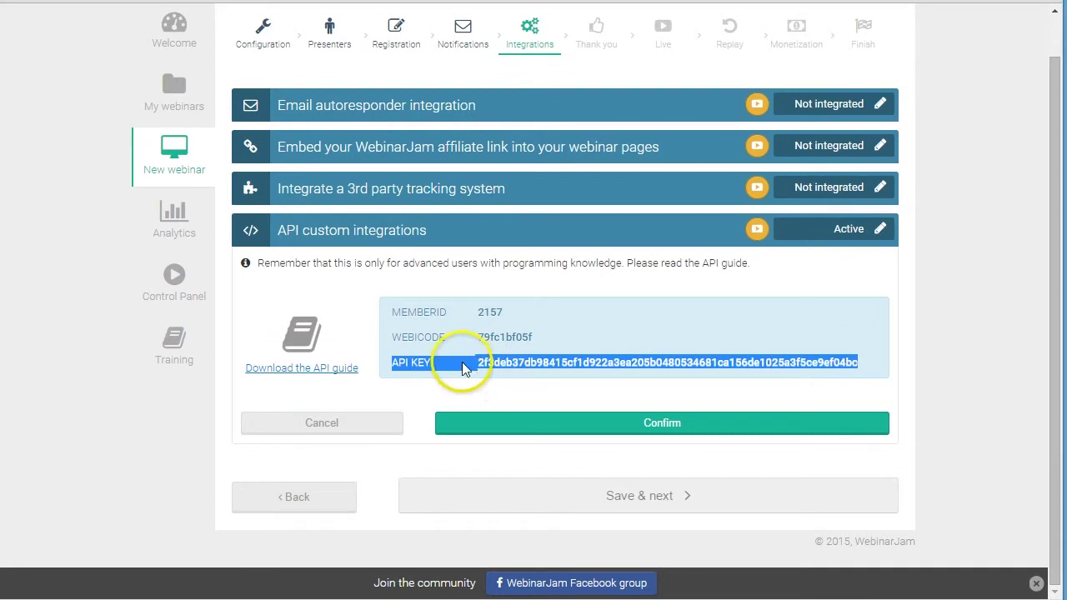
pyautogui.scroll(2, 453, 361)
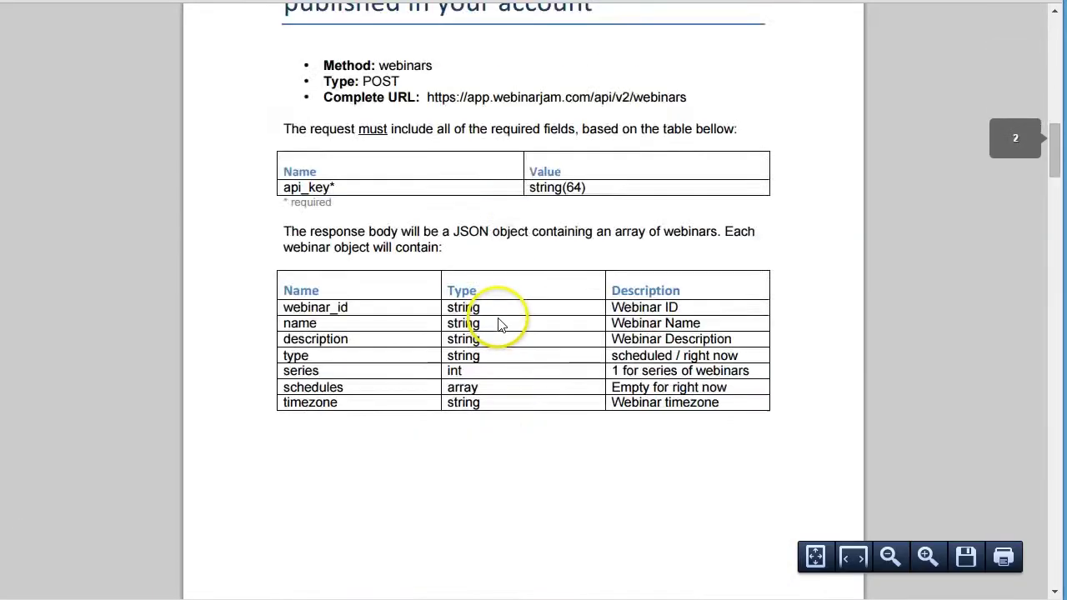
# - Scroll the WebinarJam API guide down to section 3, 'Register a person to a specific webinar'
pyautogui.scroll(-10, 503, 323)
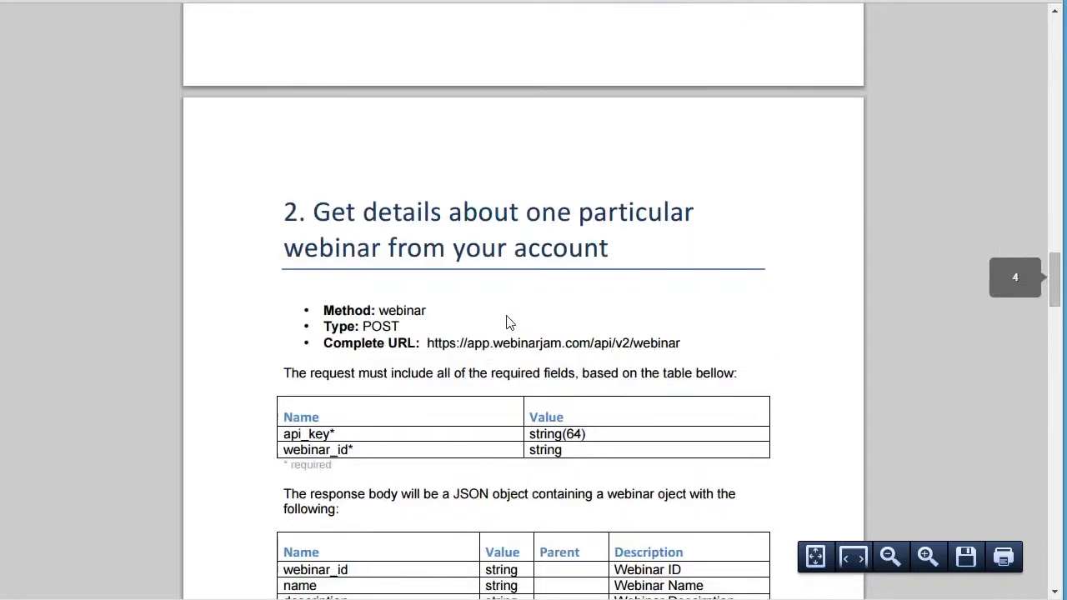
pyautogui.scroll(-20, 506, 324)
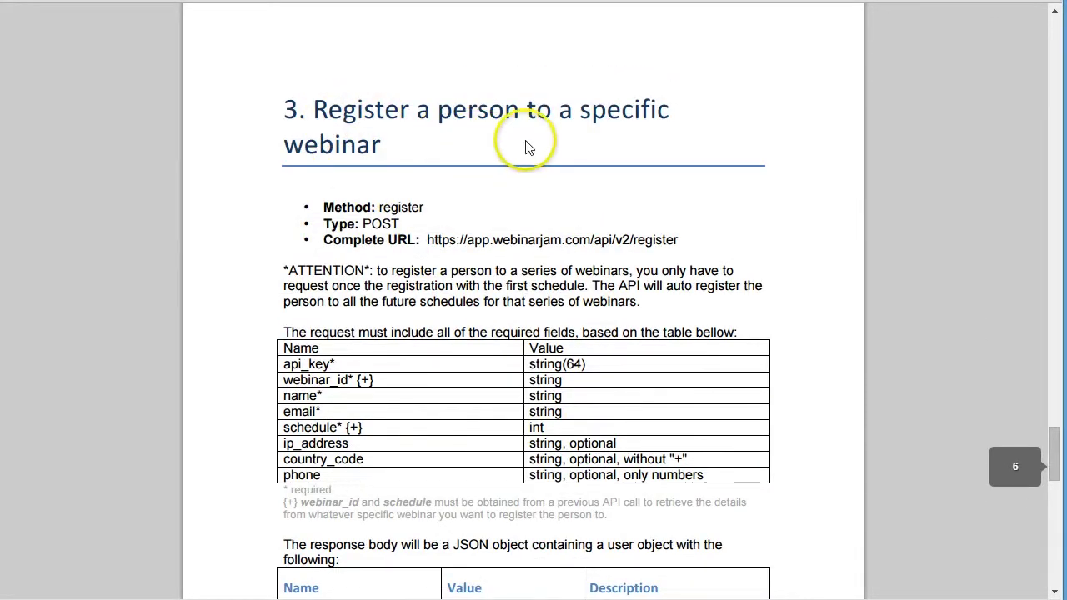
pyautogui.scroll(-4, 452, 428)
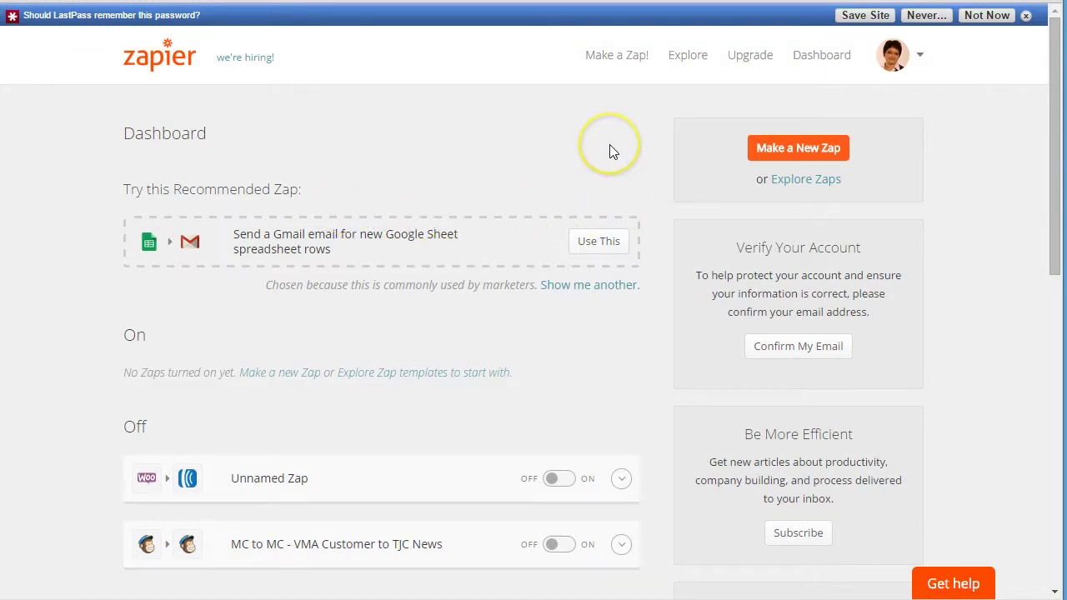
# - Start a new zap with MailChimp, searched as 'mailch', as trigger app and New Subscriber as trigger
pyautogui.click(796, 149)
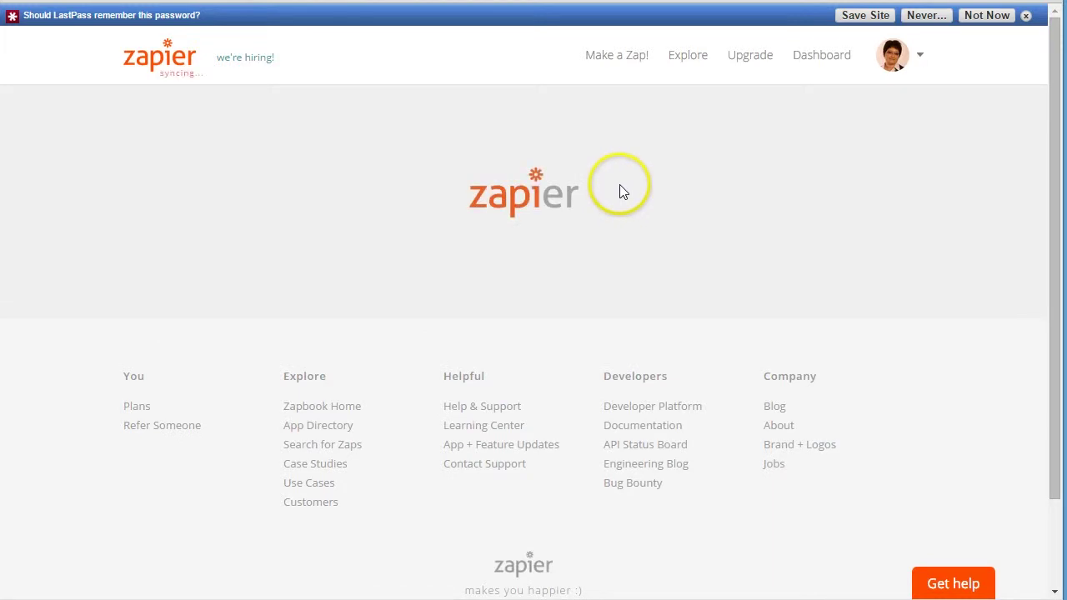
pyautogui.click(519, 166)
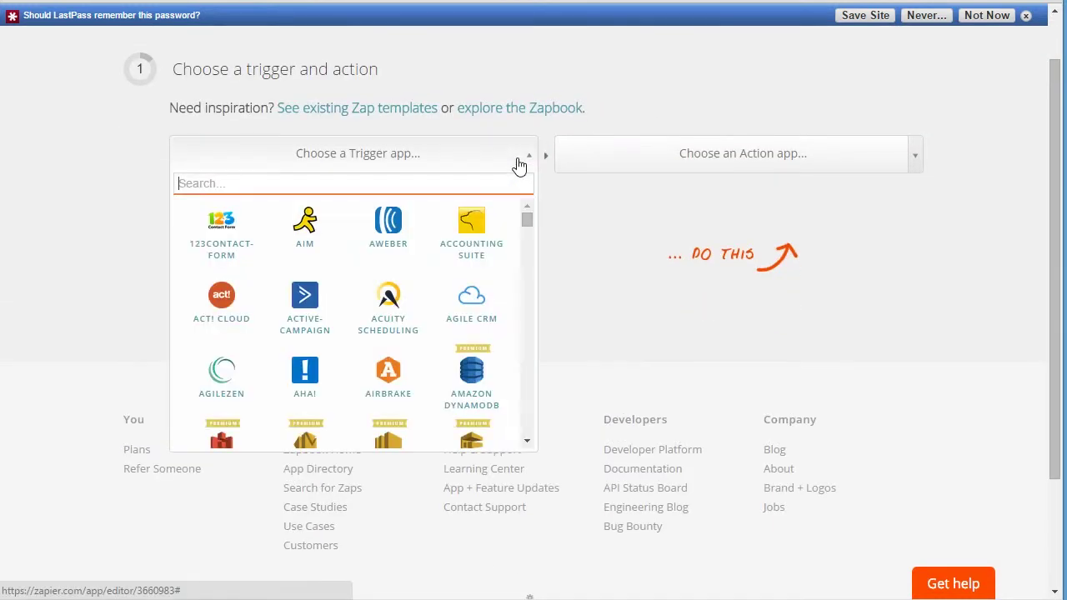
pyautogui.click(418, 184)
pyautogui.write('m')
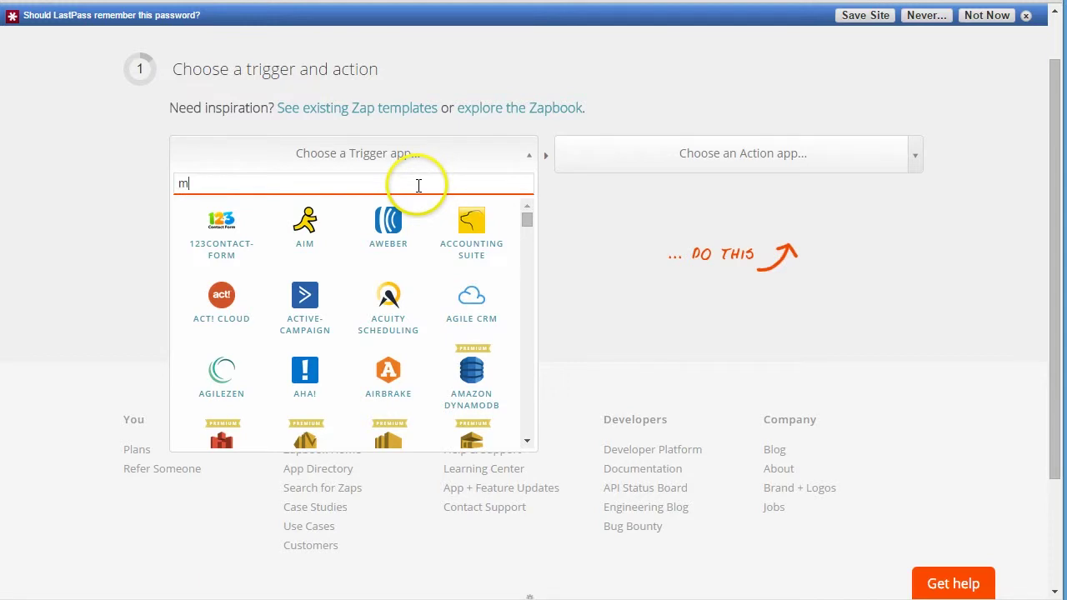
pyautogui.write('ailch')
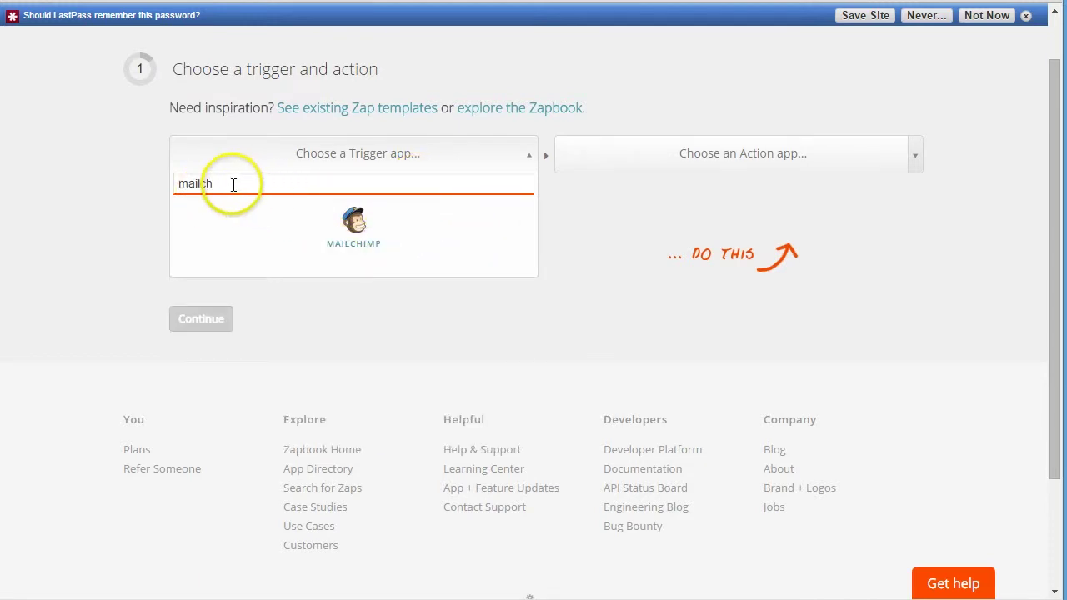
pyautogui.click(313, 226)
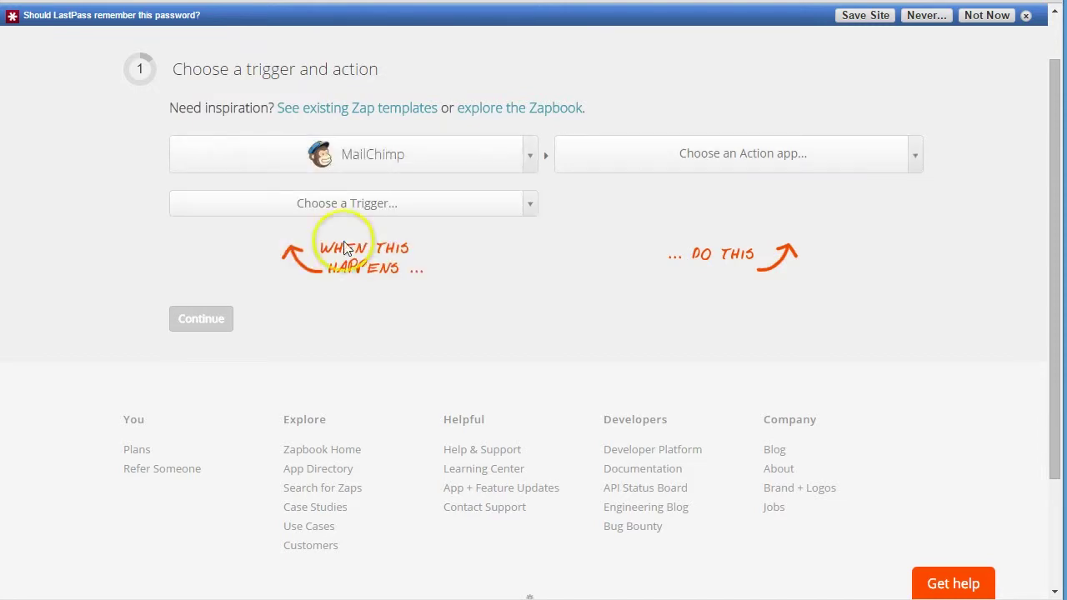
pyautogui.click(382, 217)
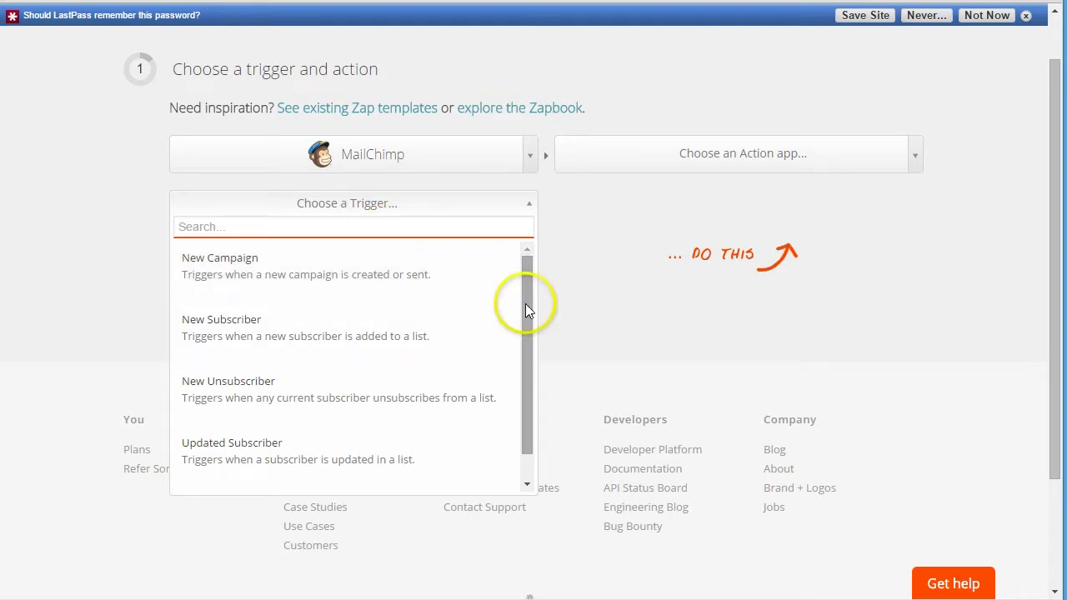
pyautogui.click(355, 336)
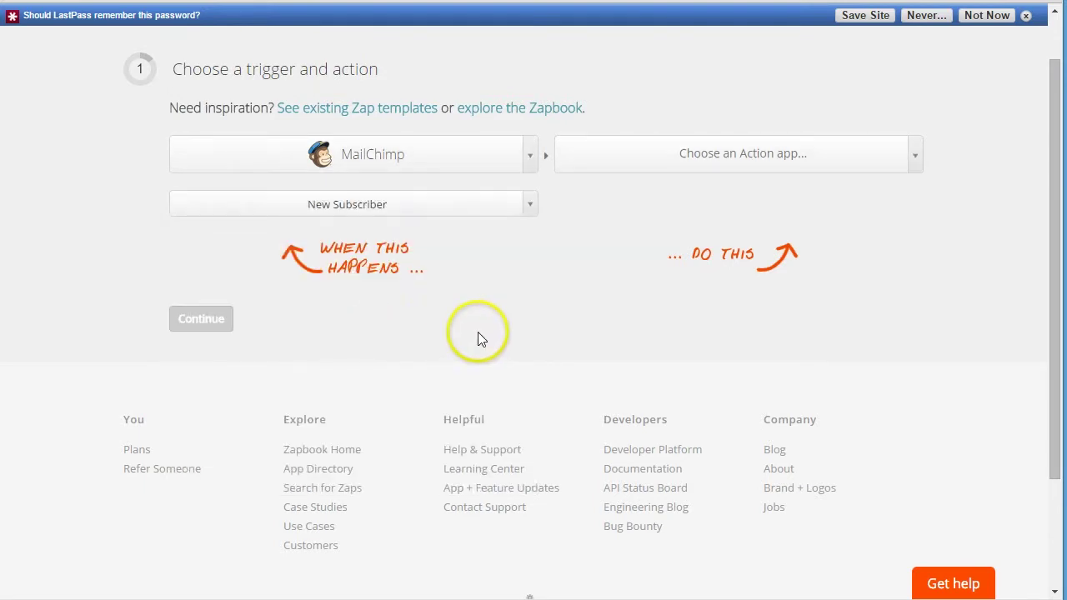
# - Search 'post' among action apps and choose Webhook as the zap's action app
pyautogui.click(774, 165)
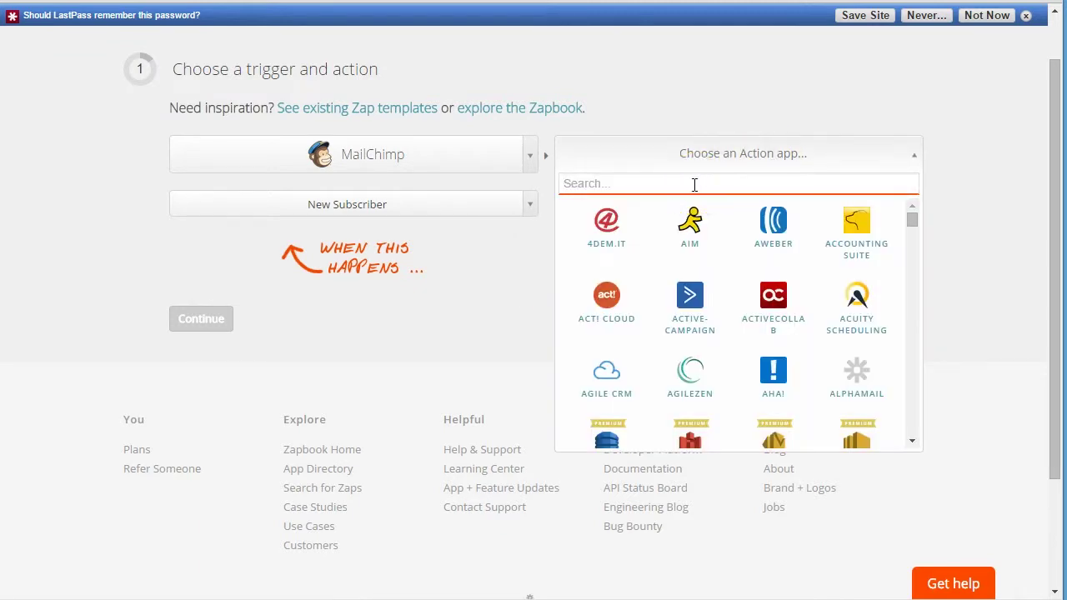
pyautogui.write('po')
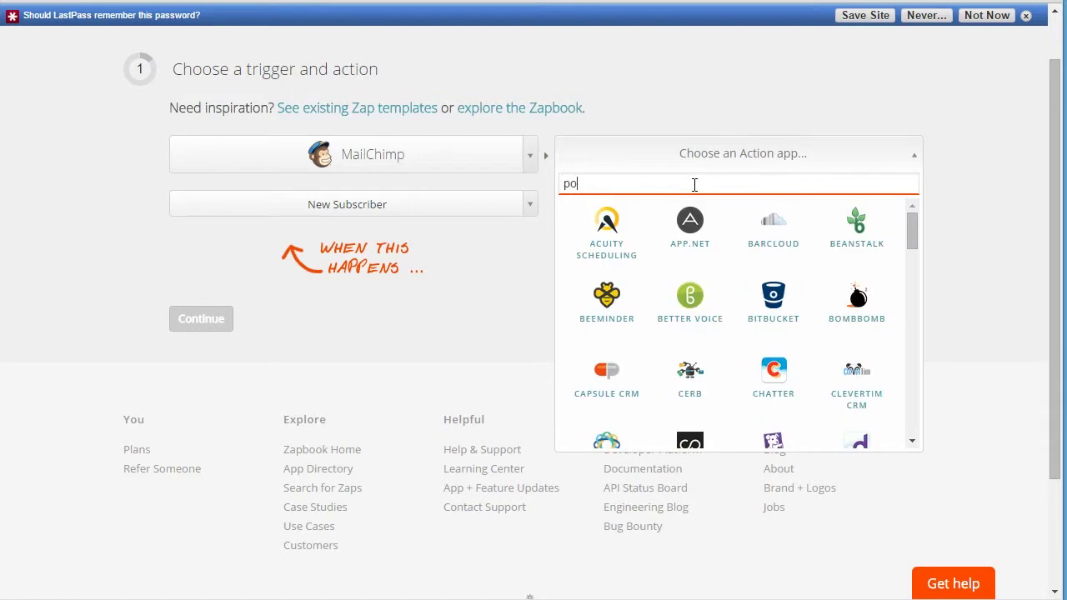
pyautogui.write('st')
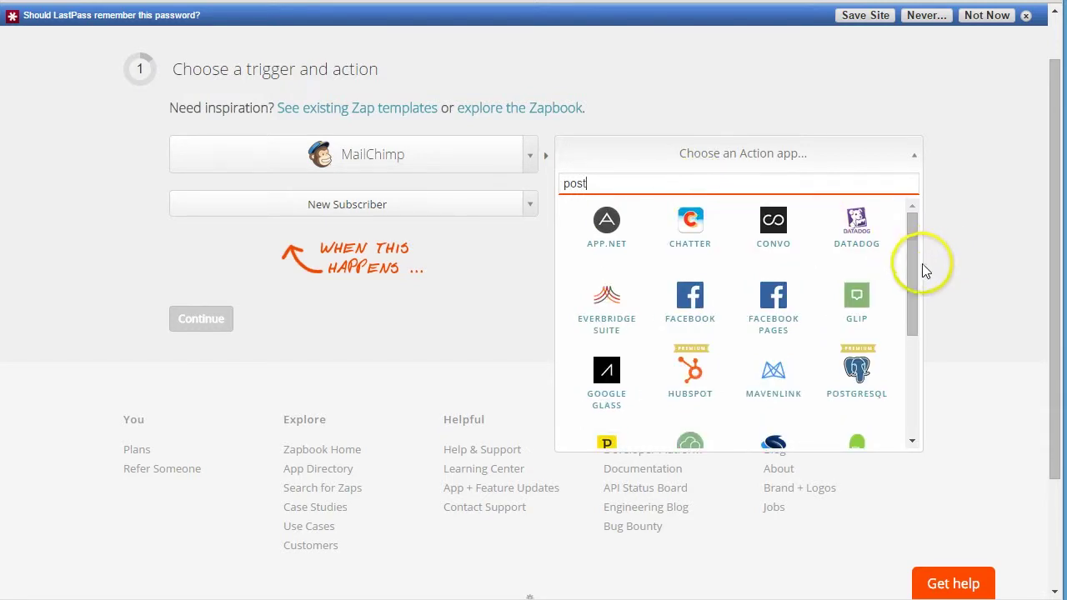
pyautogui.scroll(-1, 918, 265)
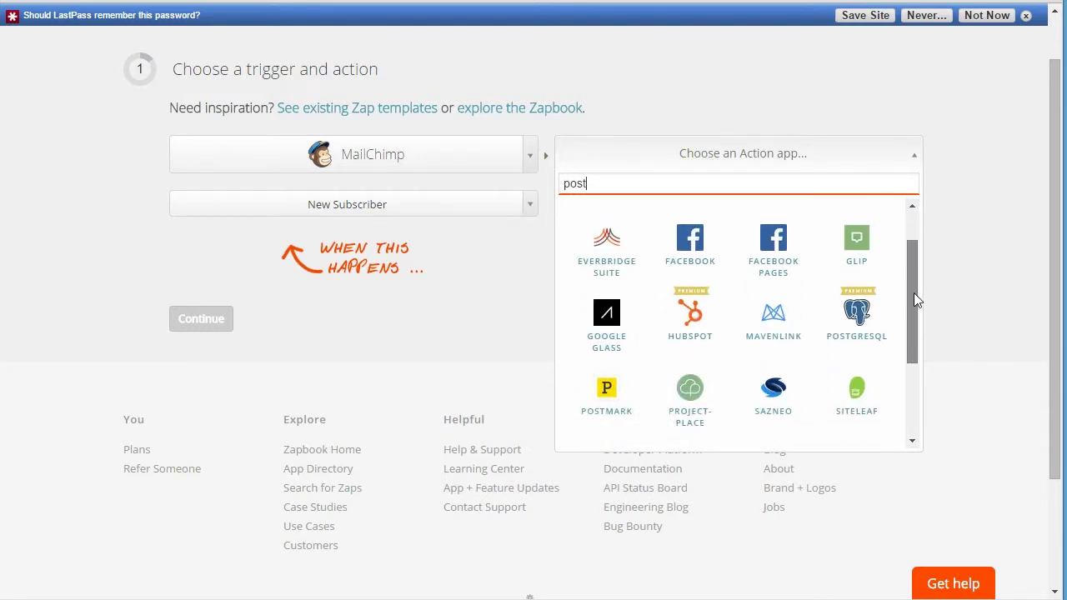
pyautogui.moveTo(908, 315); pyautogui.dragTo(905, 376)
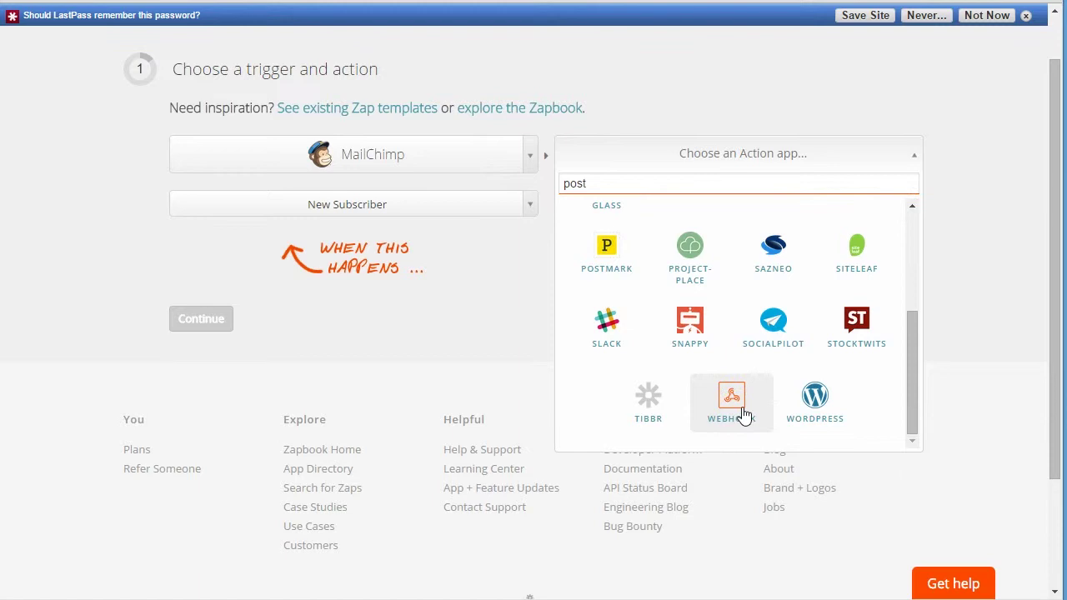
pyautogui.click(740, 417)
pyautogui.click(746, 384)
# - Set the Webhook action to POST and continue to the MailChimp account choice
pyautogui.click(895, 217)
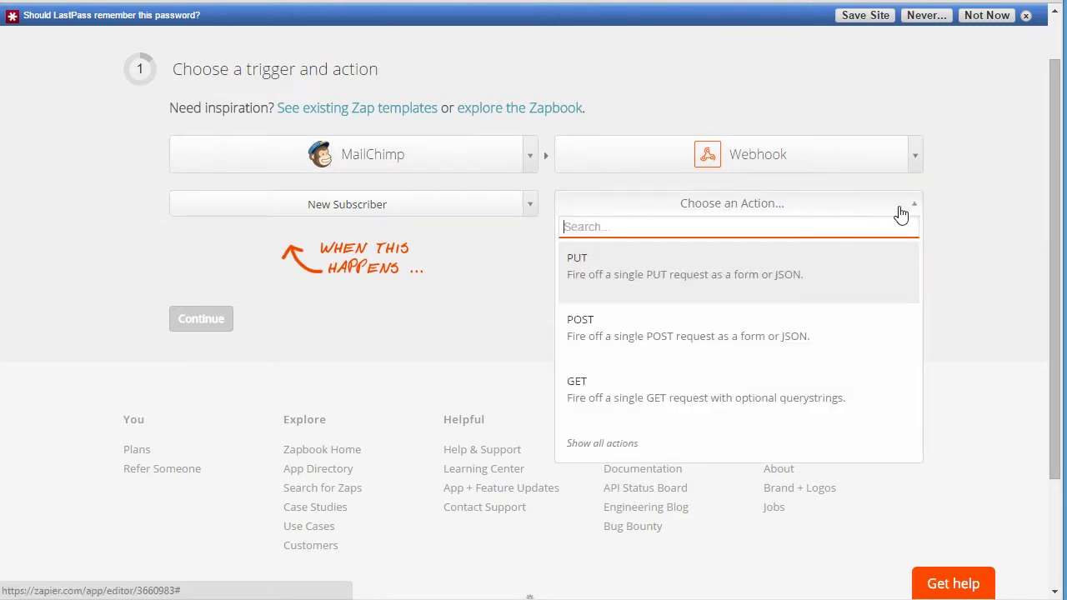
pyautogui.click(691, 215)
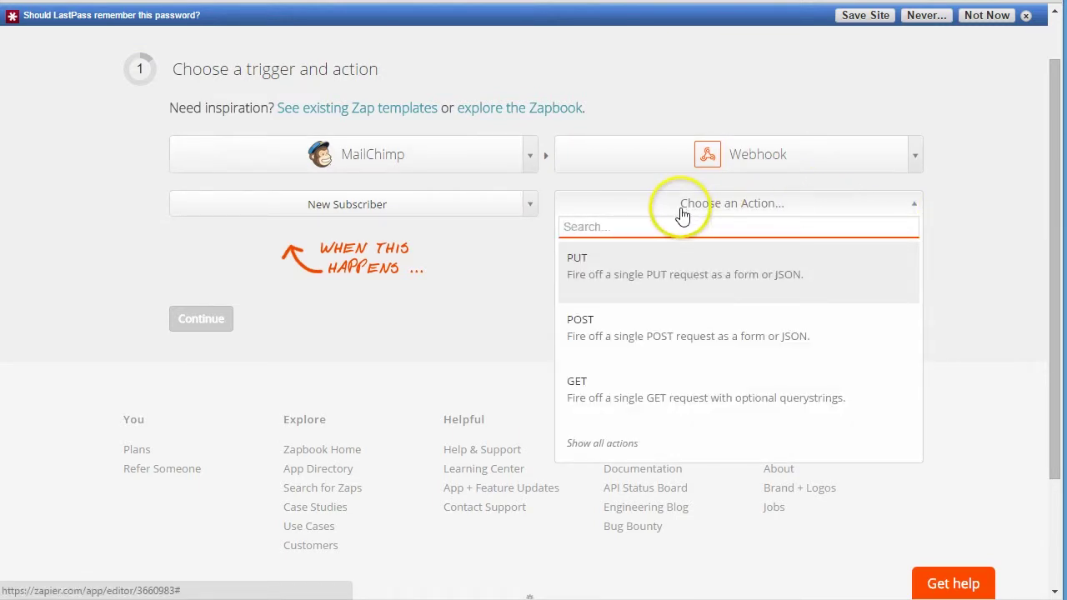
pyautogui.click(658, 348)
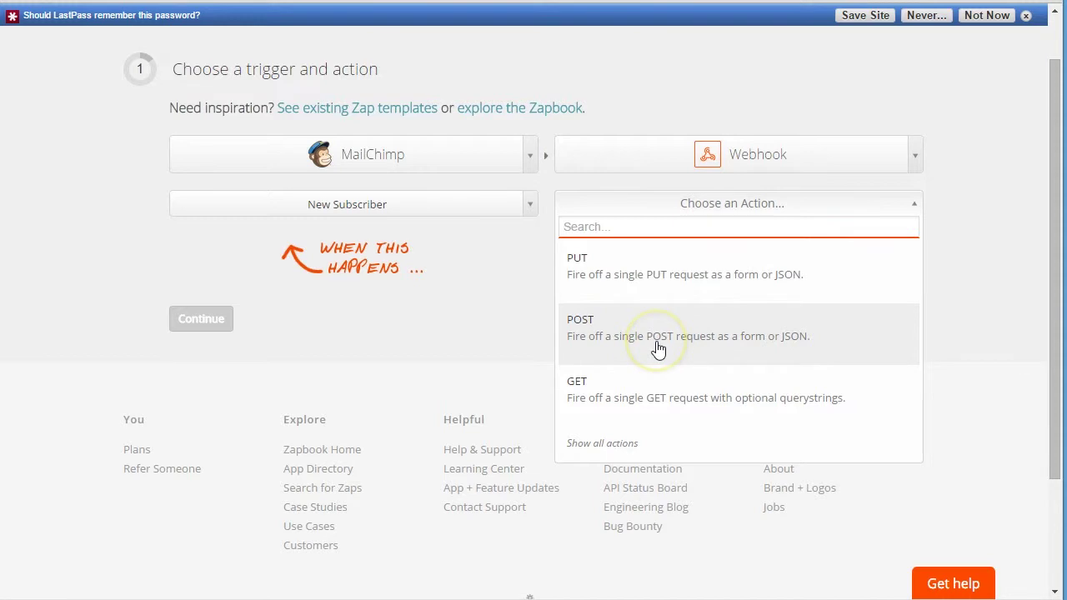
pyautogui.click(601, 349)
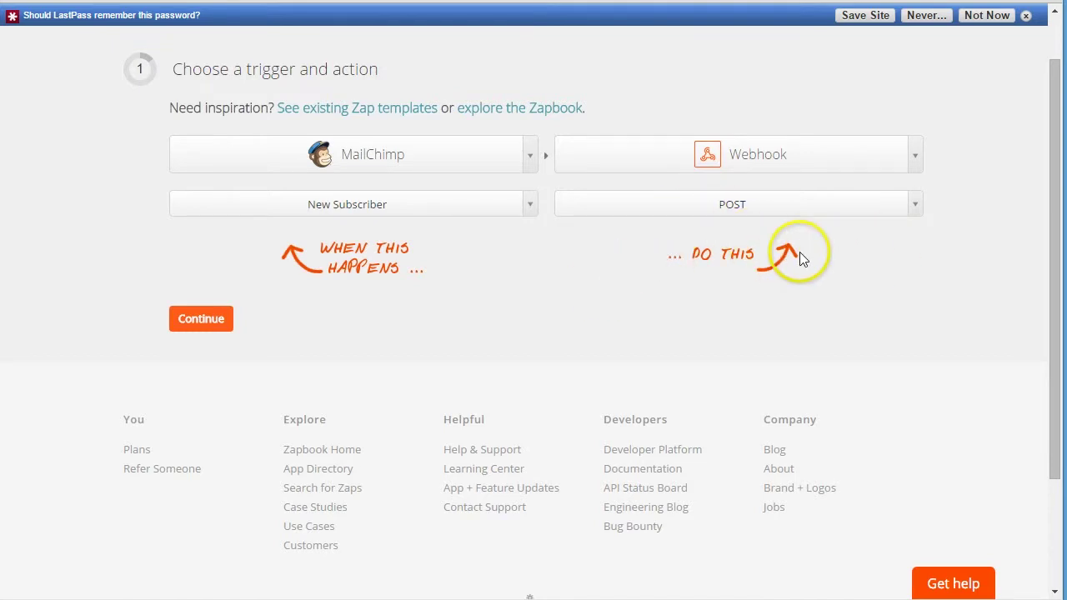
pyautogui.click(181, 317)
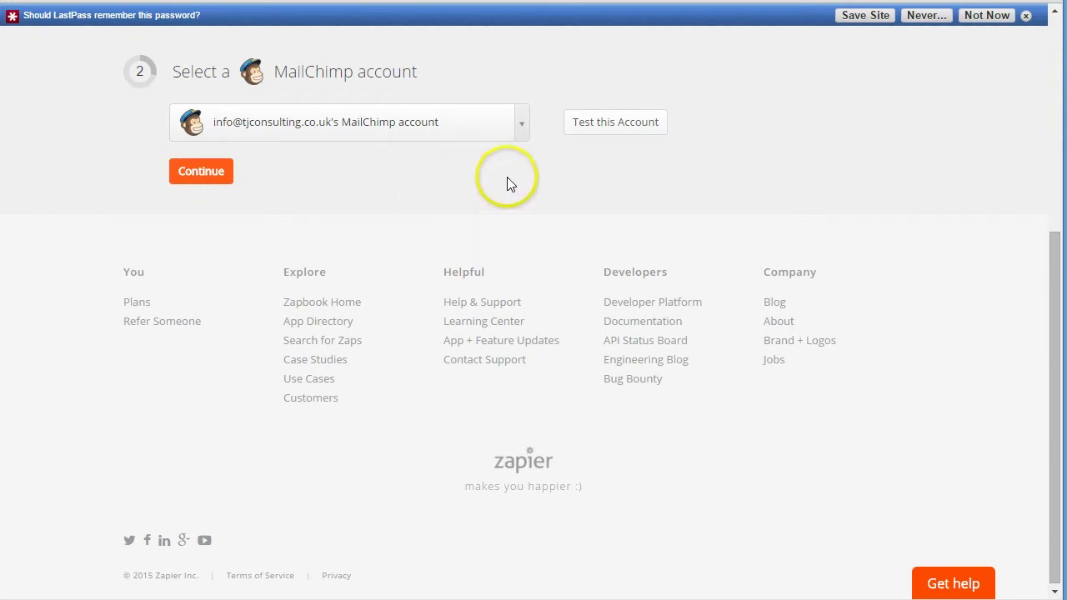
# - Test the MailChimp account, pass the Webhook account step, and limit the trigger to VMA Customers List
pyautogui.click(626, 132)
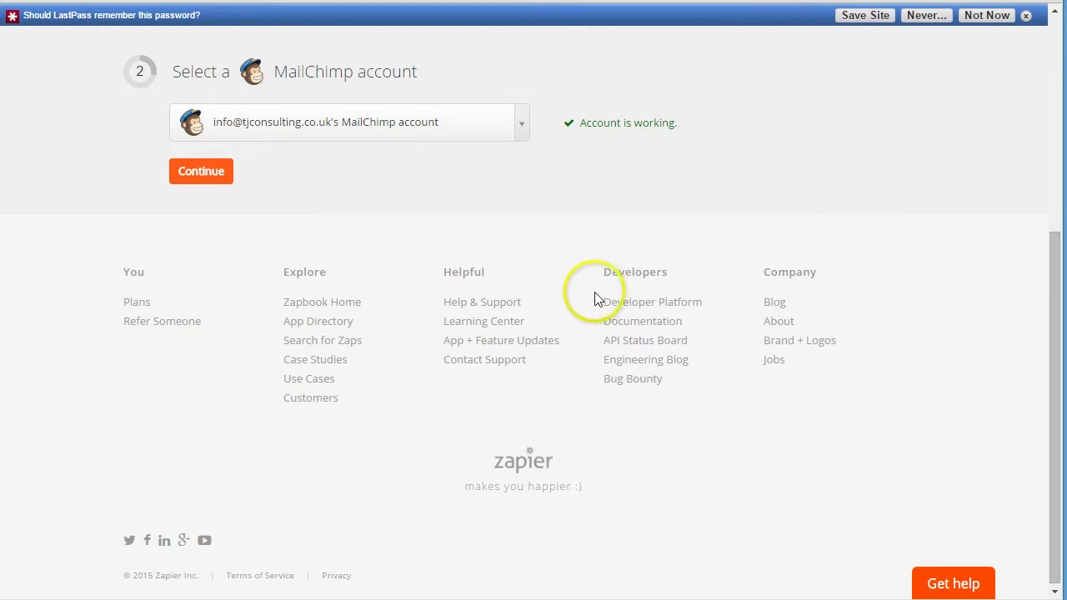
pyautogui.scroll(1, 594, 298)
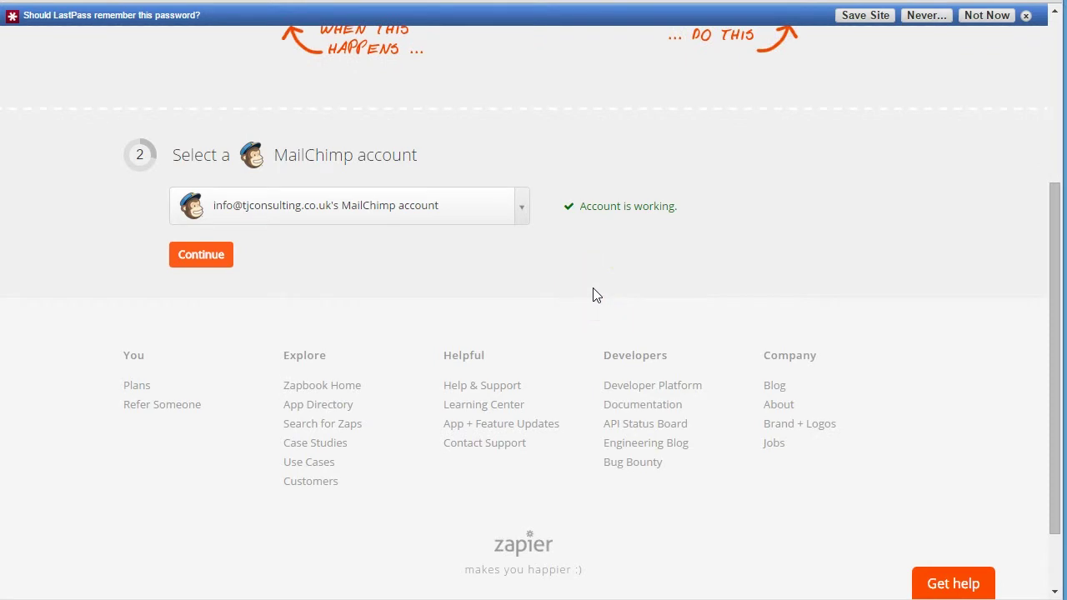
pyautogui.click(203, 263)
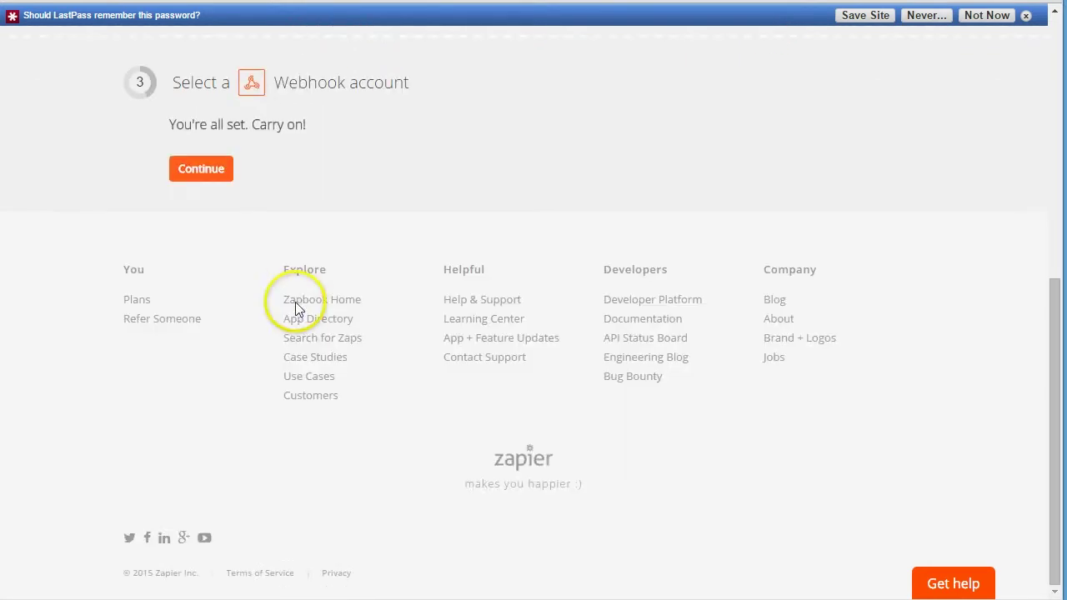
pyautogui.click(210, 173)
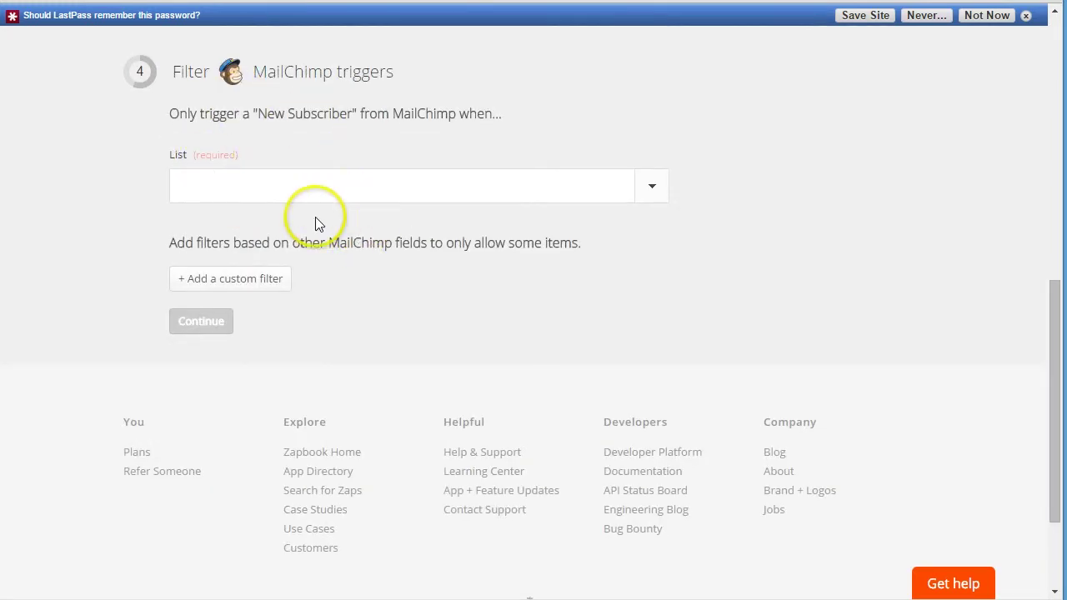
pyautogui.click(971, 16)
pyautogui.click(388, 180)
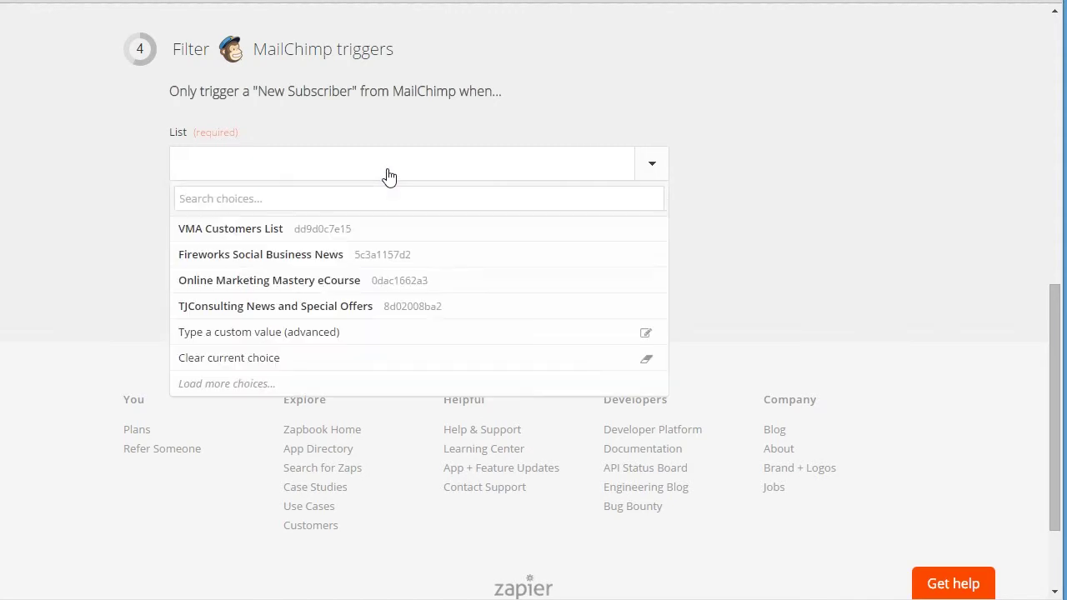
pyautogui.click(287, 231)
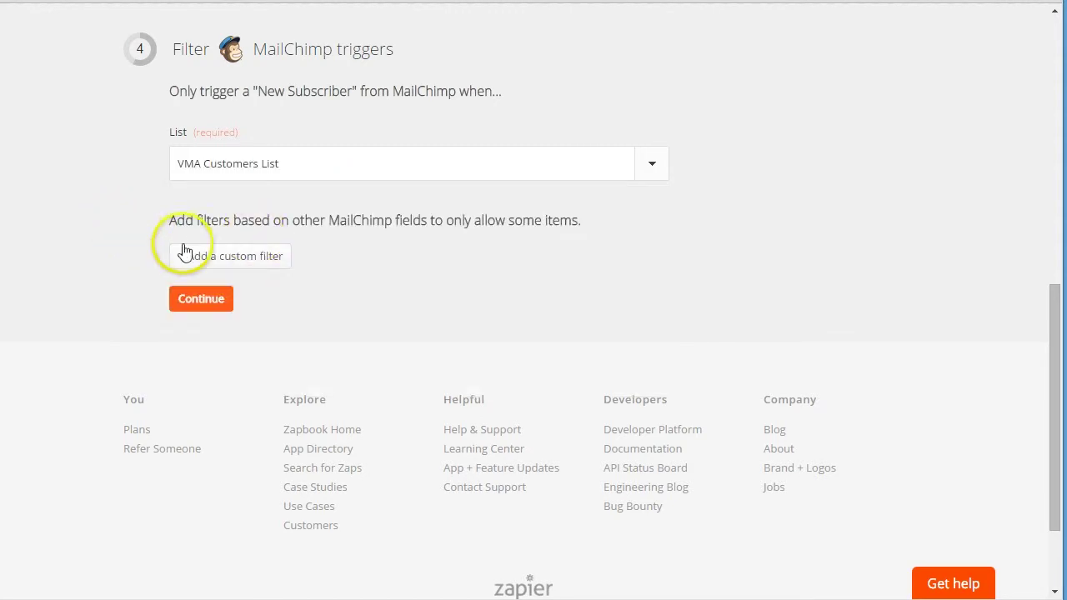
# - Continue to the Webhook POST field-matching form, look over its fields, then switch to the API guide
pyautogui.click(219, 301)
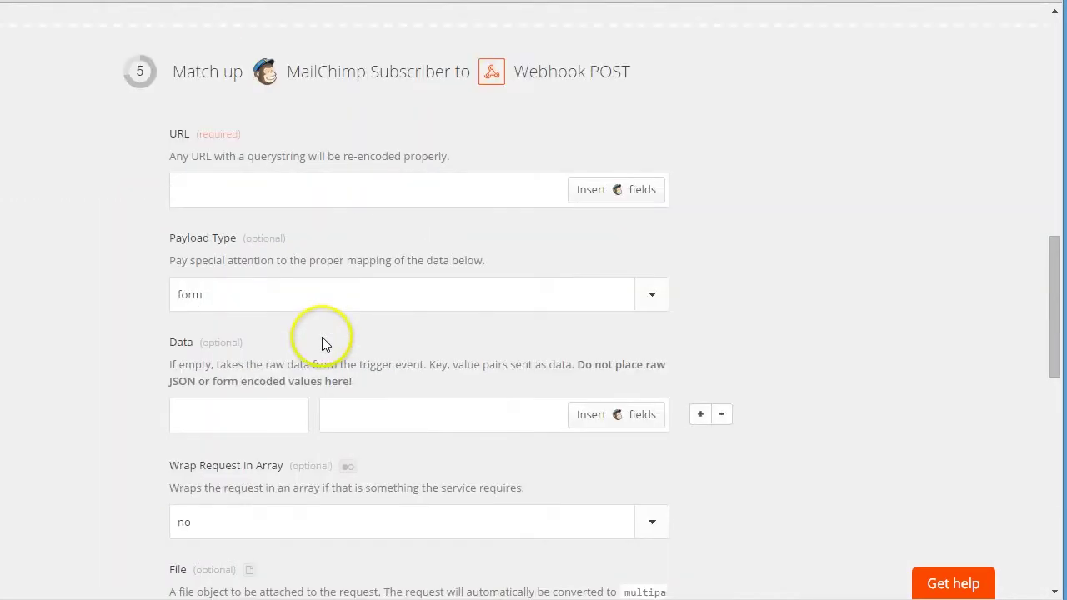
pyautogui.scroll(4, 185, 260)
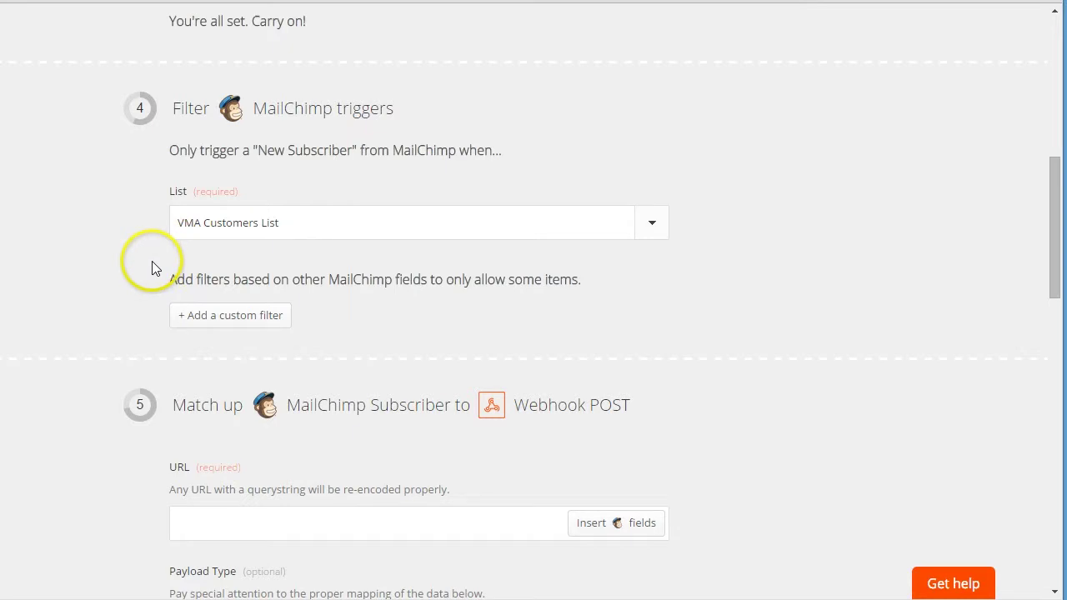
pyautogui.scroll(-3, 146, 285)
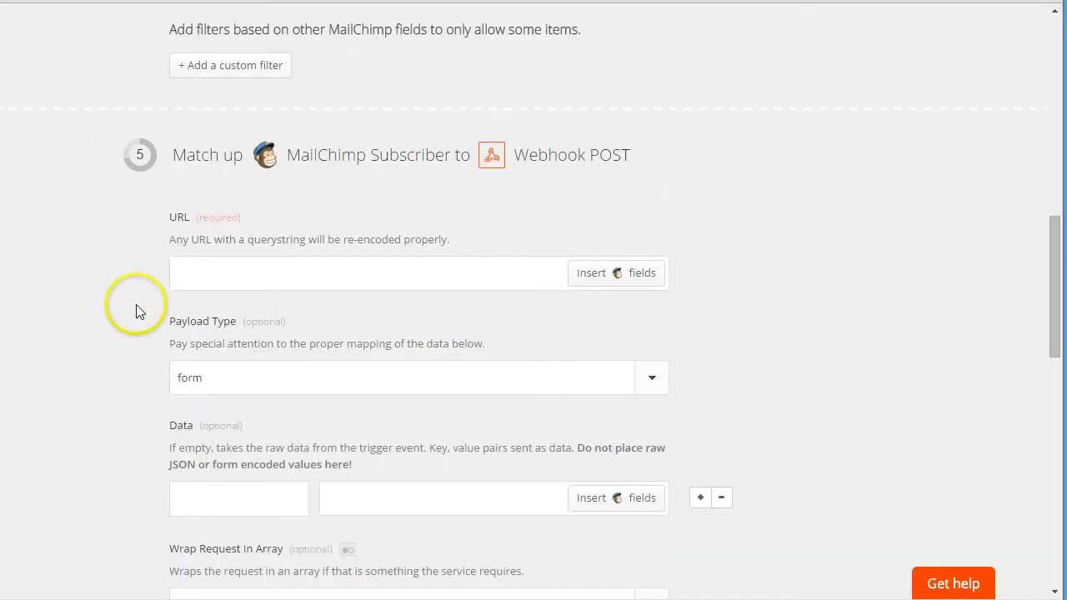
pyautogui.scroll(-1, 133, 312)
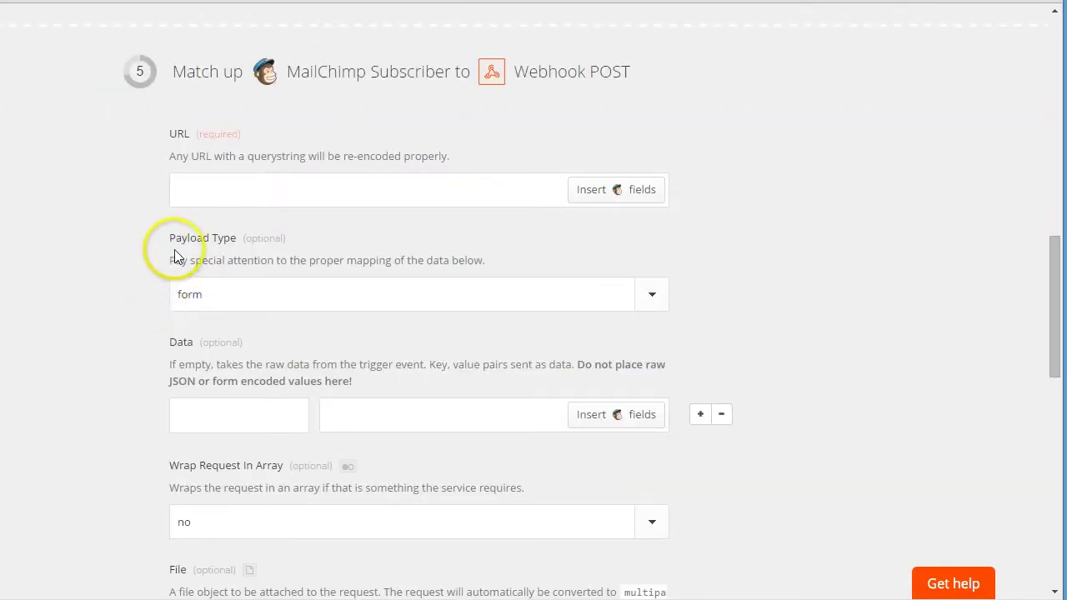
pyautogui.scroll(-1, 198, 215)
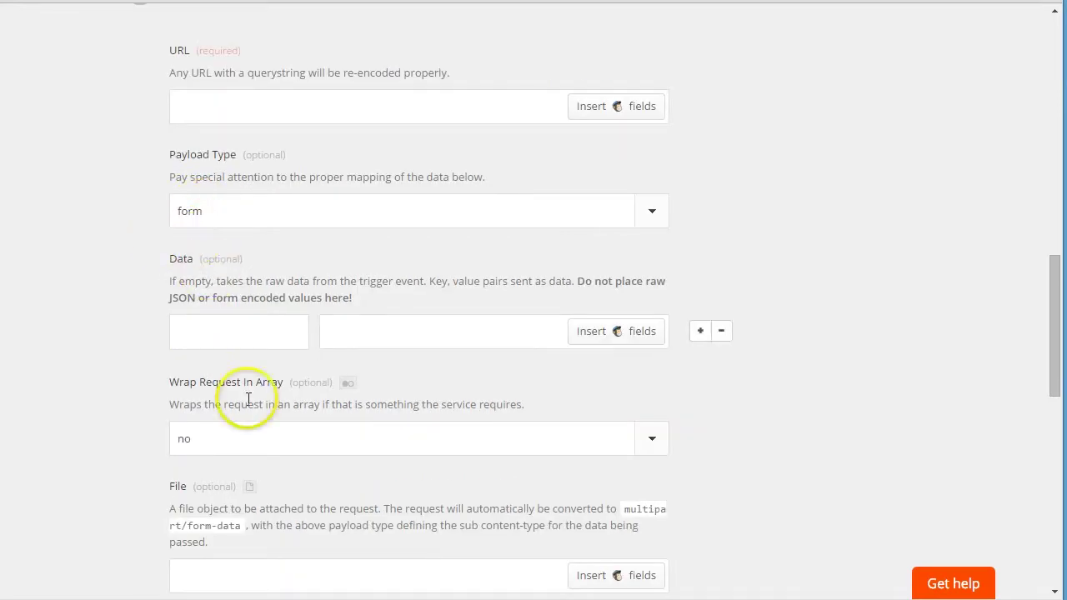
pyautogui.scroll(-6, 248, 399)
pyautogui.scroll(8, 380, 133)
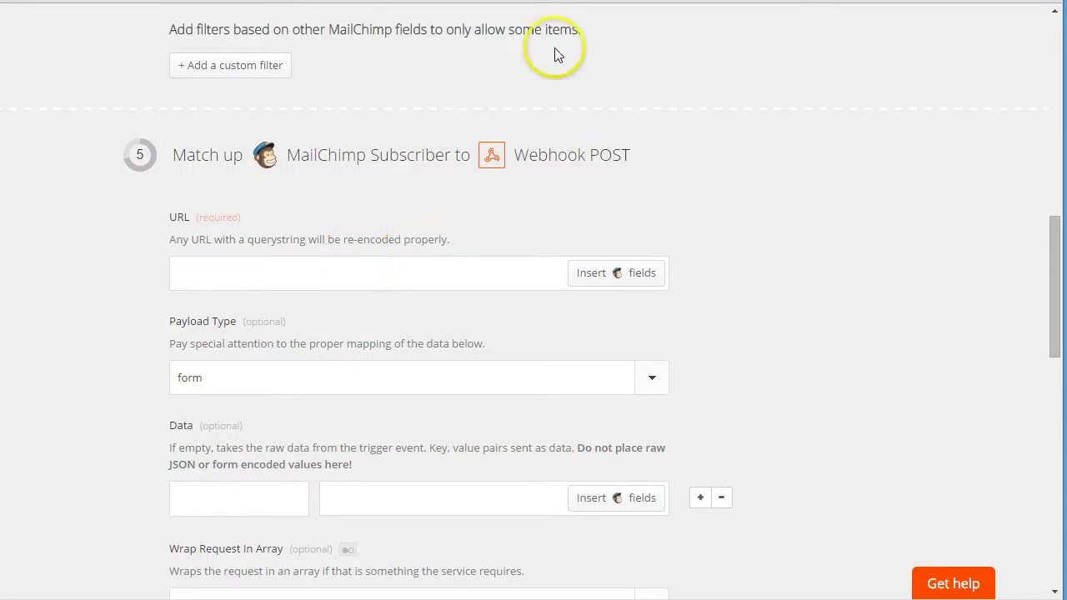
pyautogui.hotkey('ctrl', 'Tab')
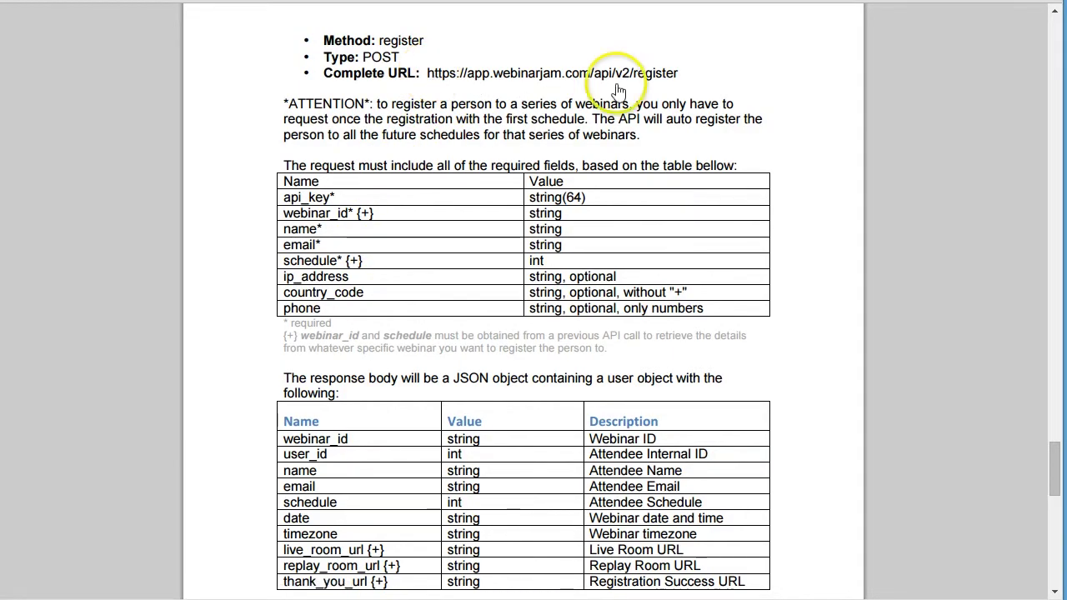
pyautogui.scroll(2, 700, 125)
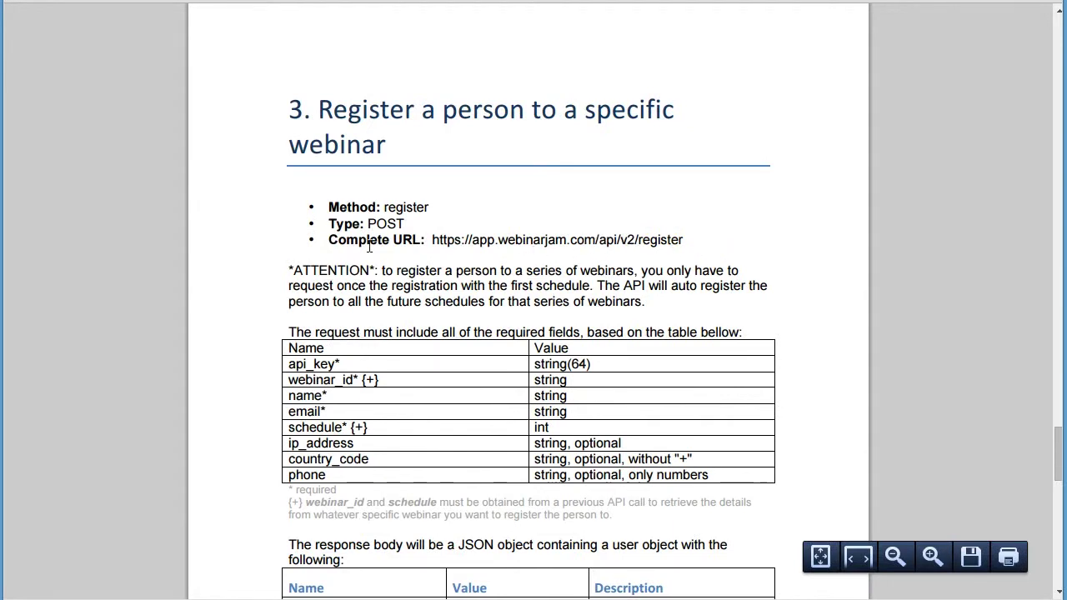
pyautogui.moveTo(383, 239); pyautogui.dragTo(685, 240)
pyautogui.hotkey('ctrl', 'c')
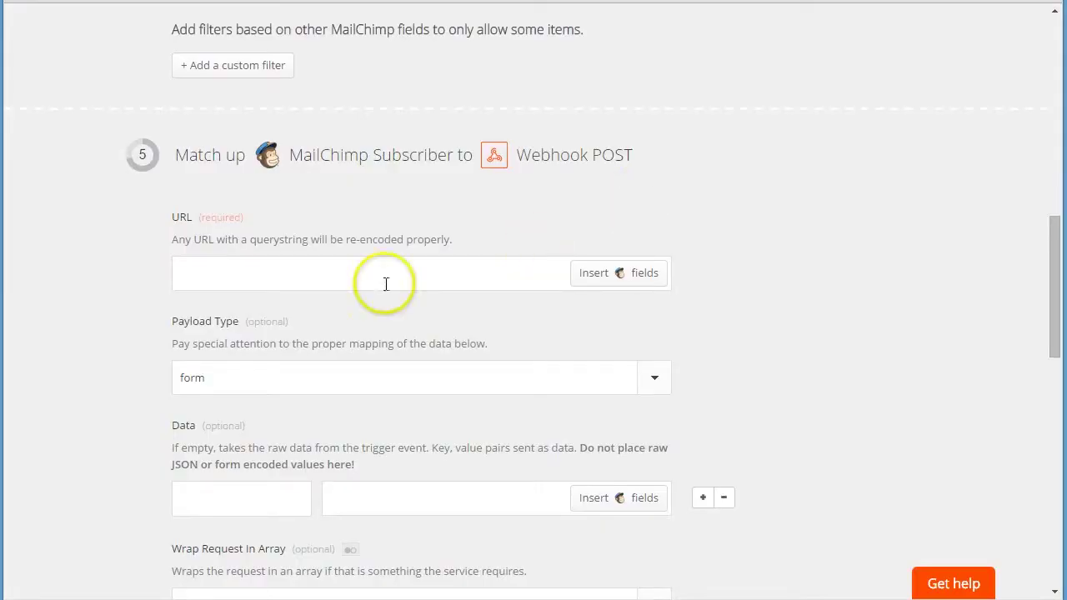
pyautogui.click(286, 265)
pyautogui.hotkey('ctrl', 'v')
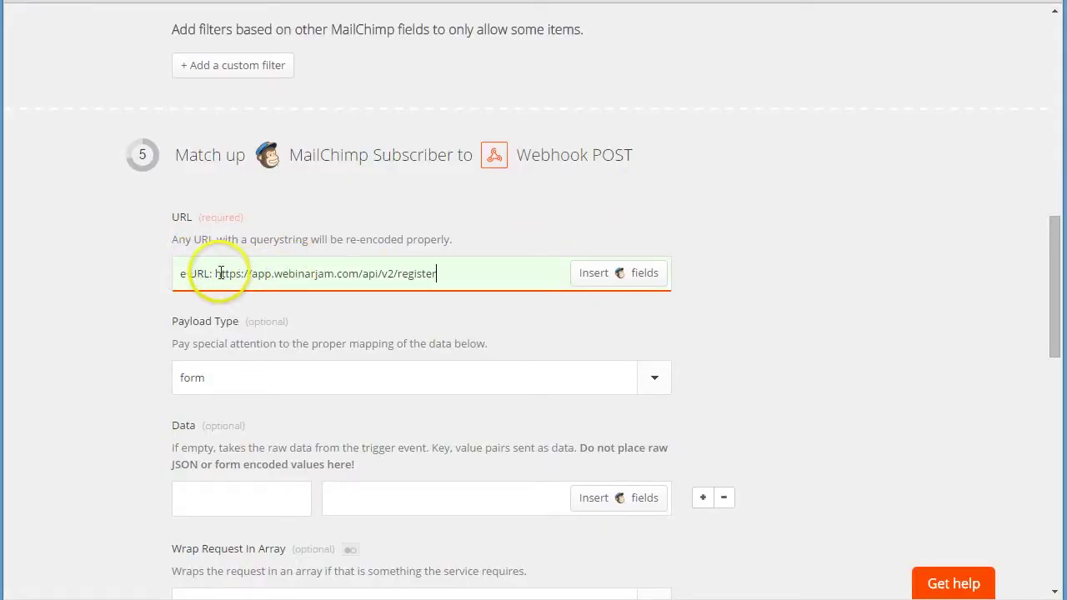
pyautogui.press('BackSpace')
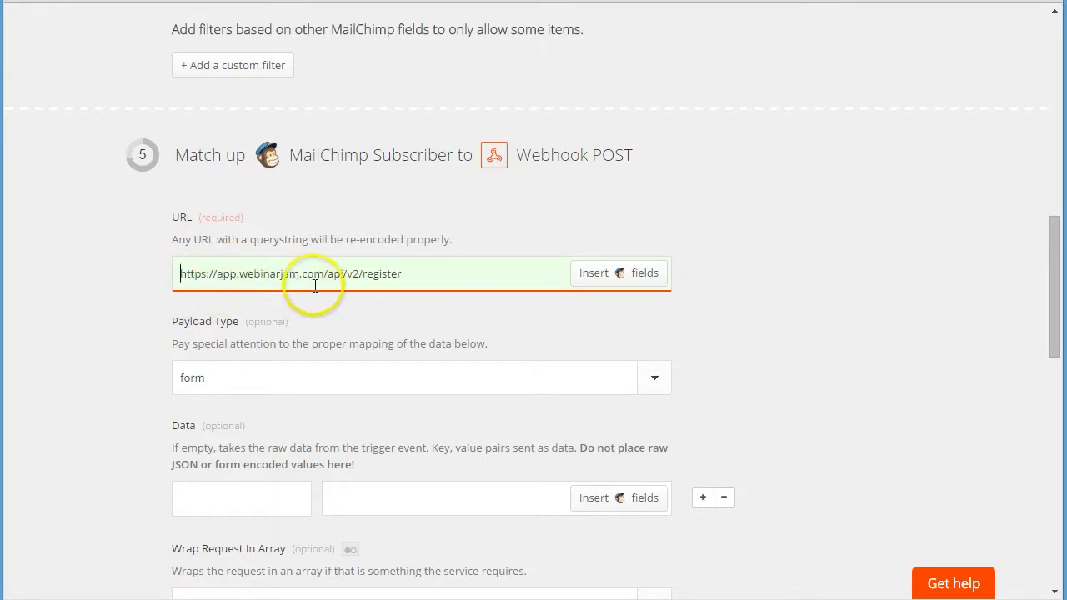
pyautogui.click(265, 390)
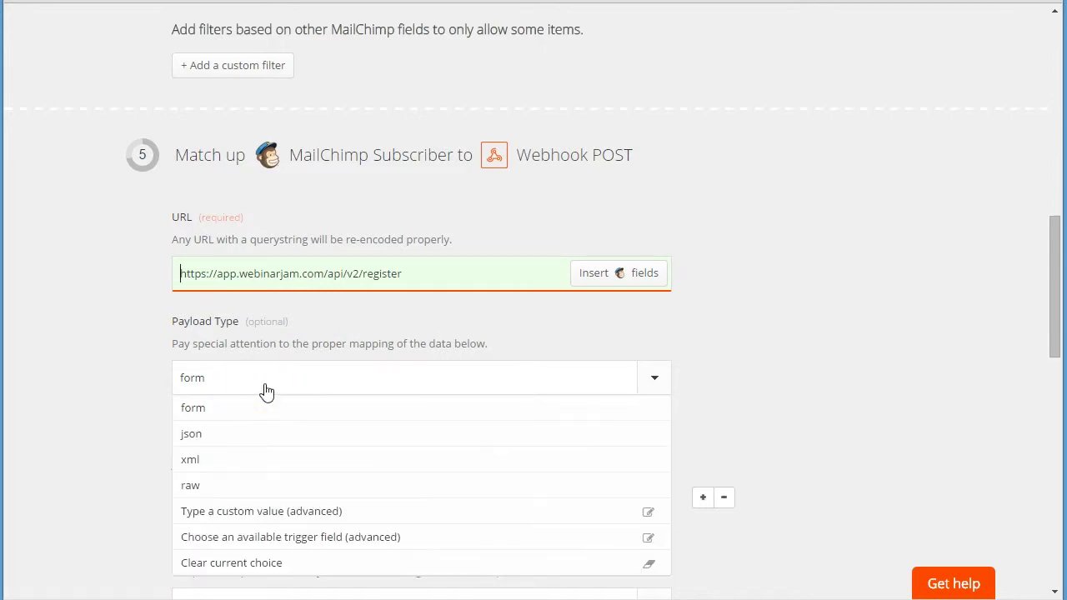
pyautogui.click(197, 437)
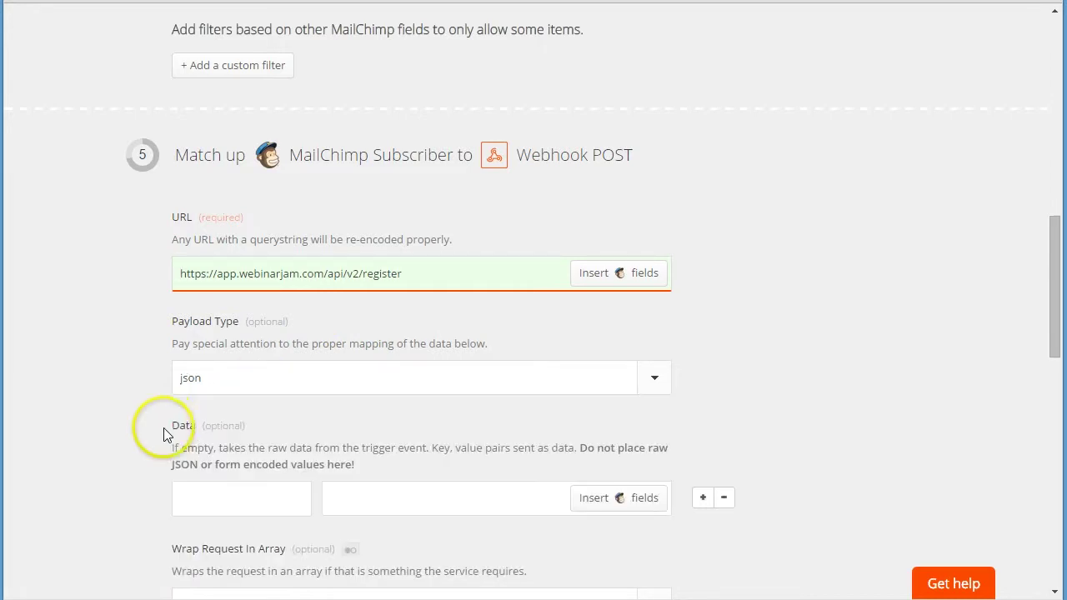
pyautogui.click(231, 390)
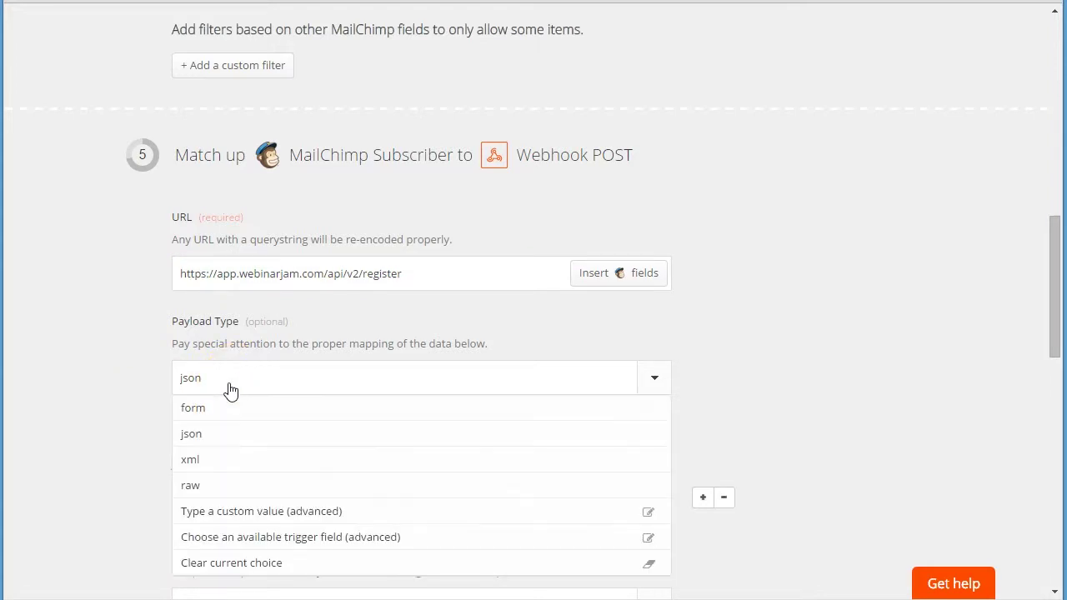
pyautogui.click(219, 433)
# - Enter api_key as the first Data key, copied from the WebinarJam API guide
pyautogui.scroll(-2, 135, 403)
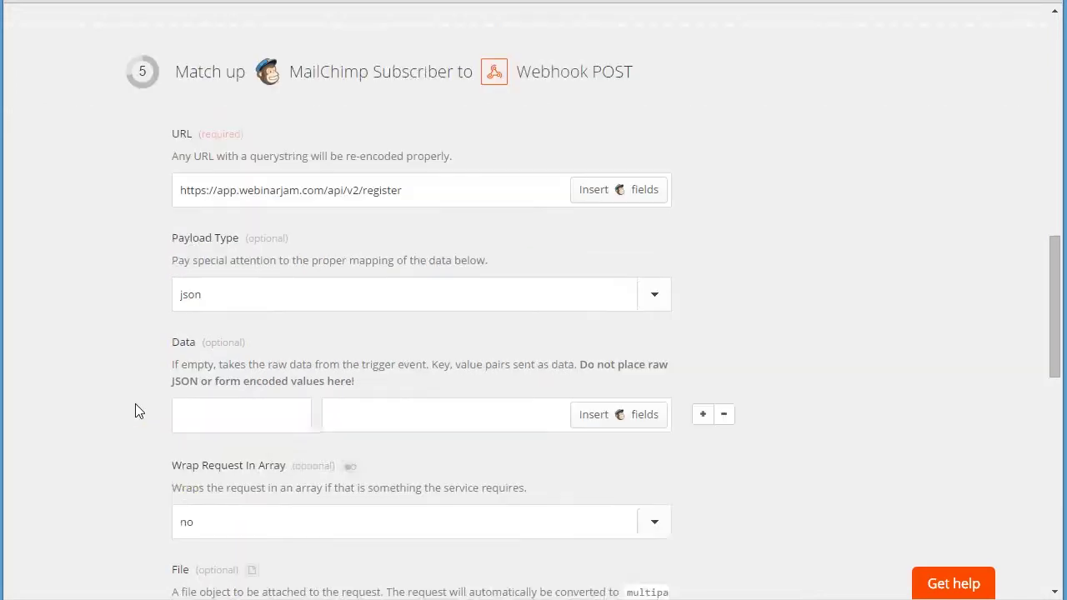
pyautogui.scroll(-1, 186, 370)
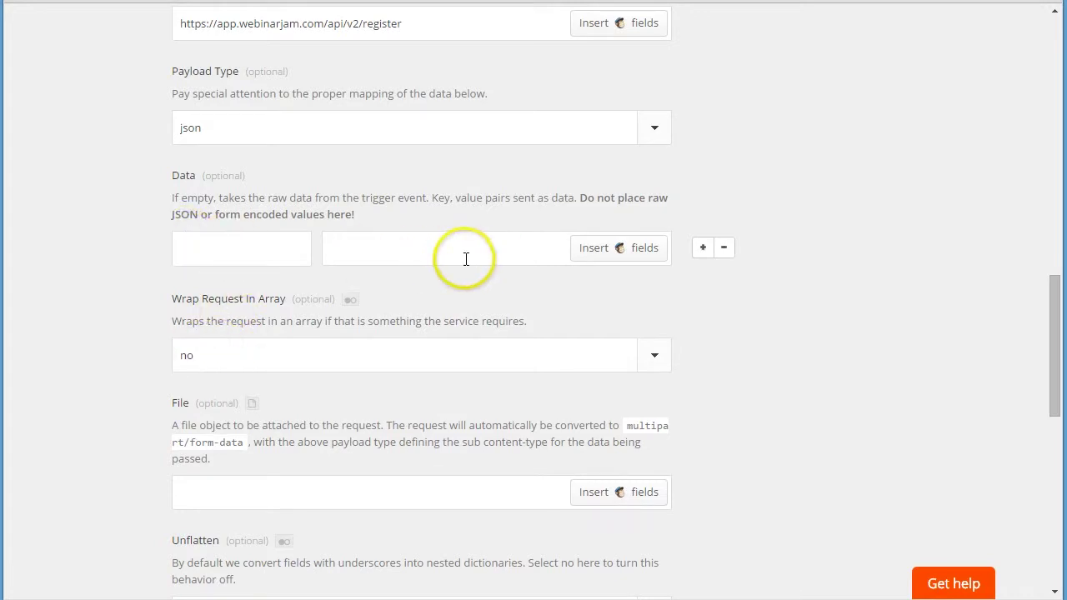
pyautogui.hotkey('alt', 'Tab')
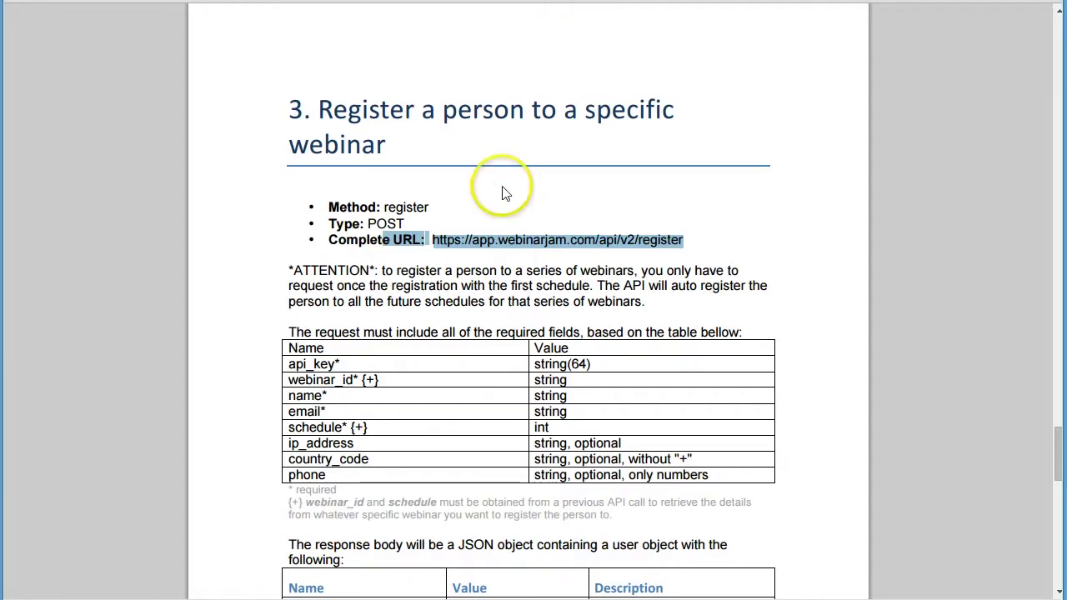
pyautogui.click(286, 364)
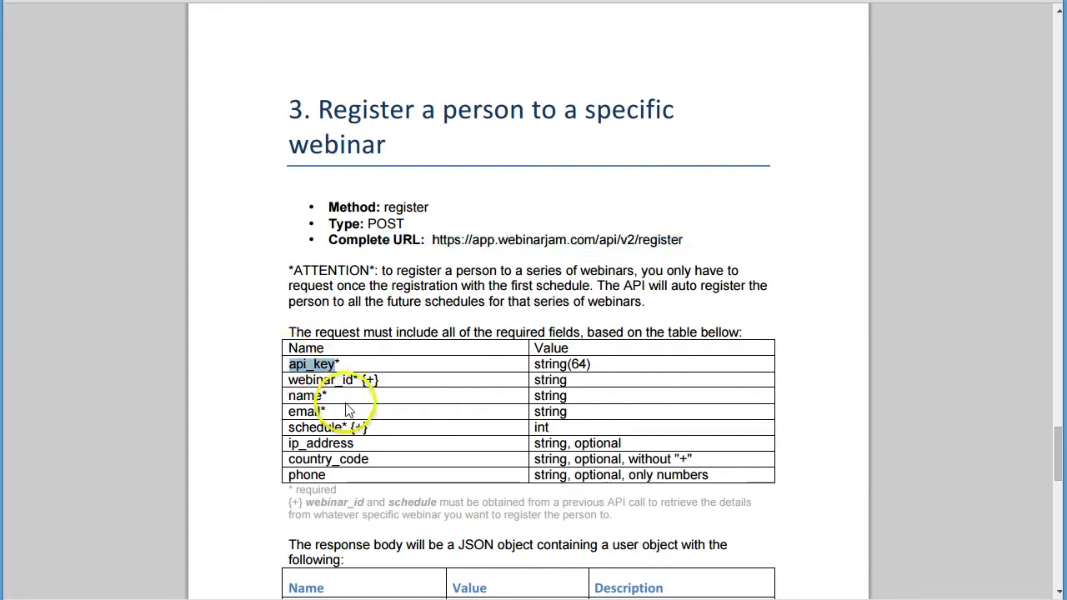
pyautogui.hotkey('alt', 'Tab')
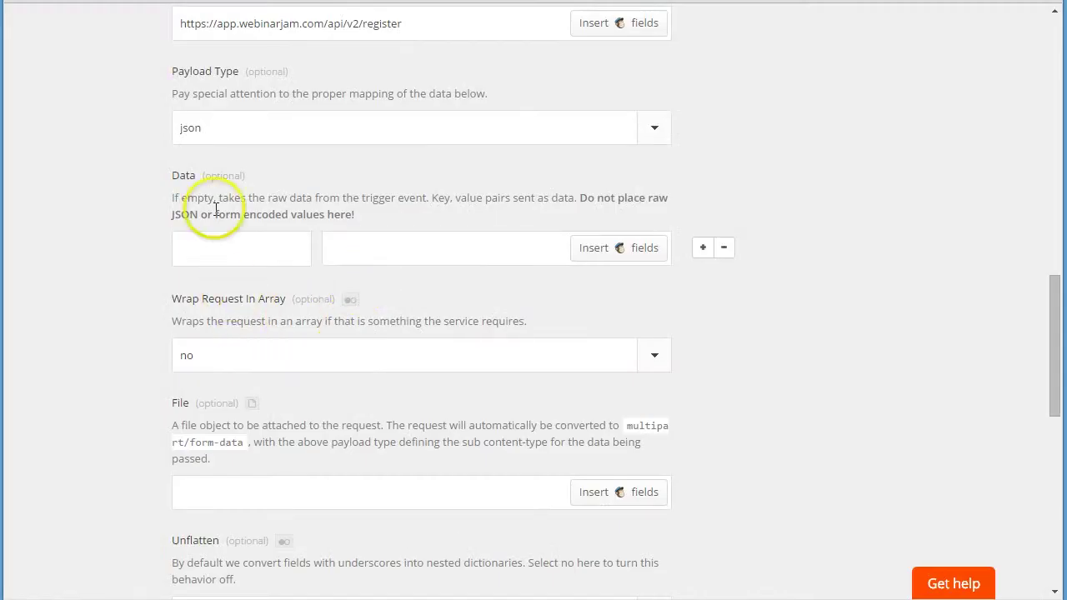
pyautogui.click(233, 250)
pyautogui.write('api_key')
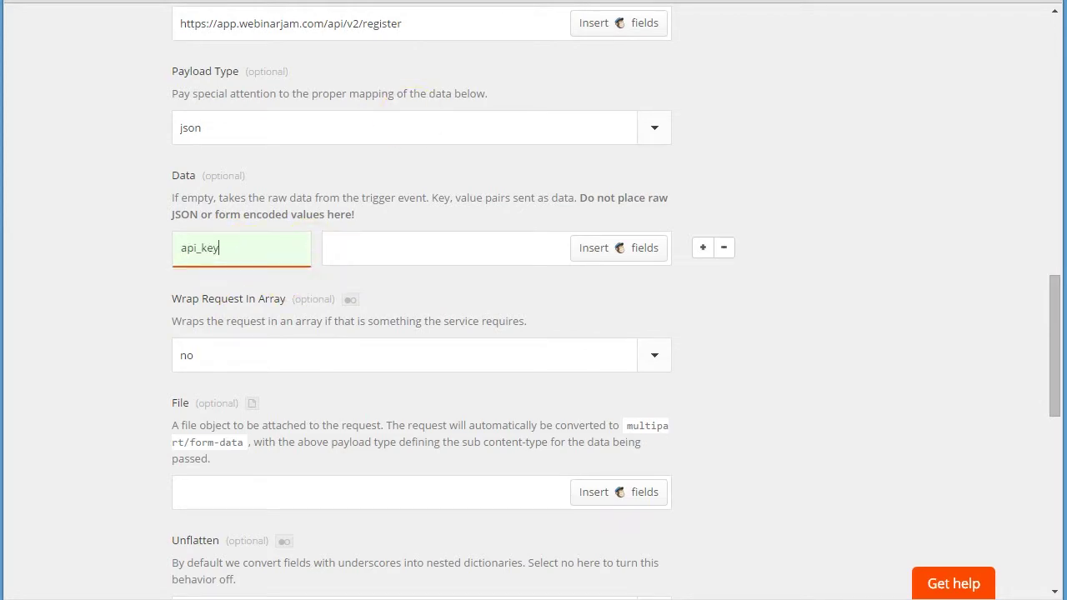
# - Copy the WebinarJam Studio API key and paste it as the api_key value
pyautogui.hotkey('alt', 'Tab')
pyautogui.click(529, 374)
pyautogui.click(484, 405)
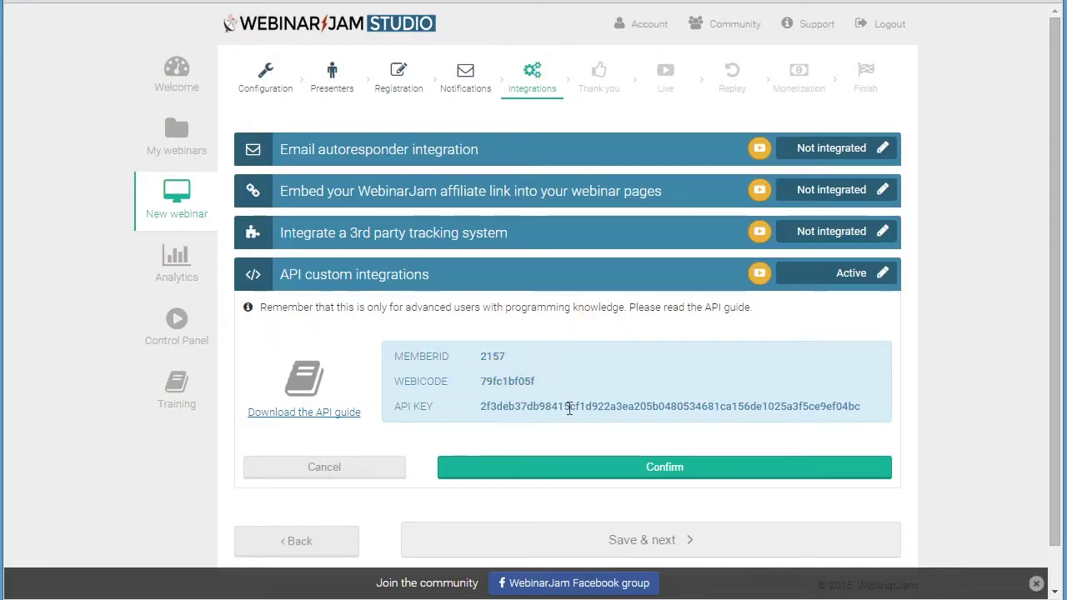
pyautogui.moveTo(570, 409); pyautogui.dragTo(832, 409)
pyautogui.hotkey('ctrl', 'c')
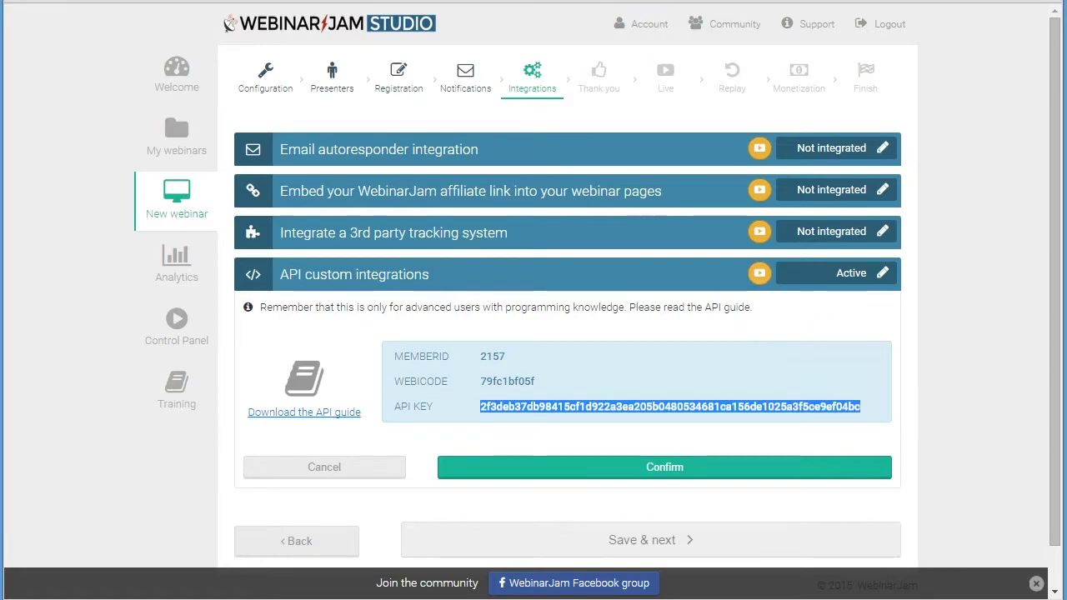
pyautogui.hotkey('alt', 'Tab')
pyautogui.click(417, 250)
pyautogui.hotkey('ctrl', 'v')
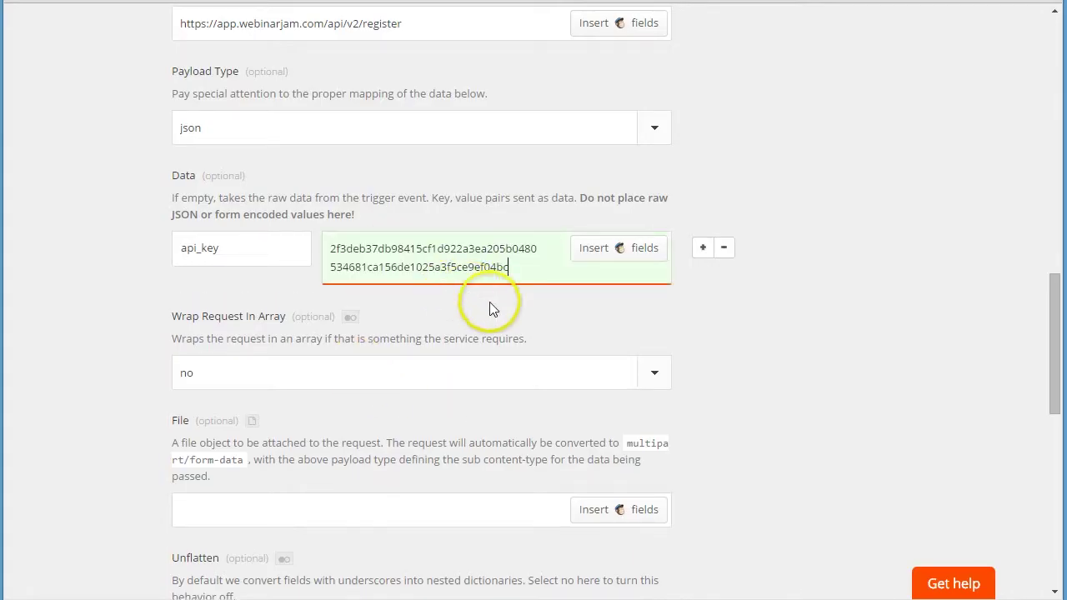
pyautogui.click(667, 321)
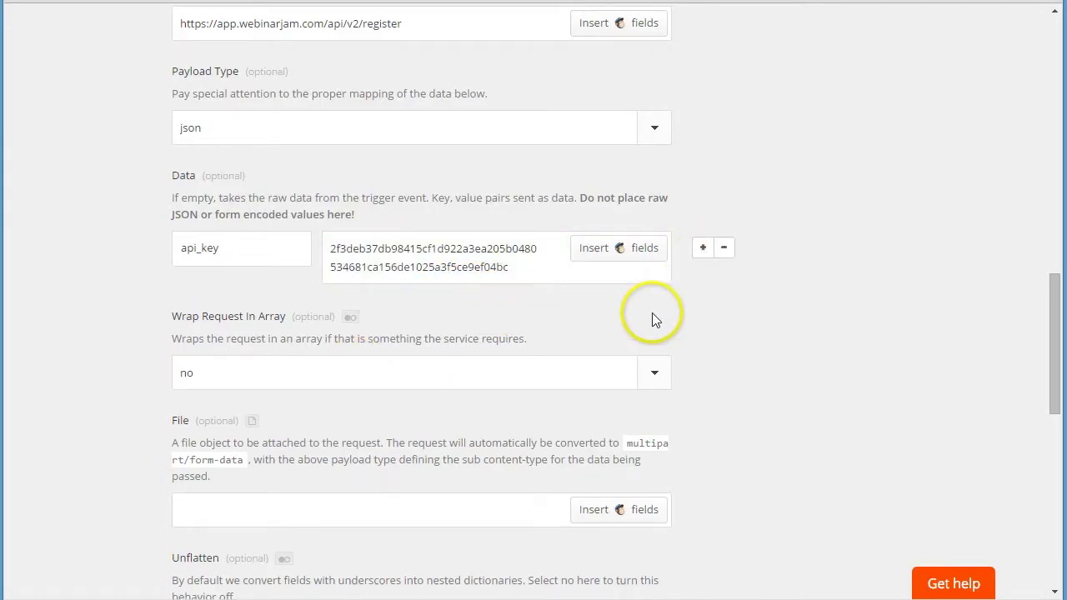
# - Add a second Data row, webinar_id, holding the webinar's webicode from WebinarJam Studio
pyautogui.click(703, 247)
pyautogui.hotkey('alt', 'Tab')
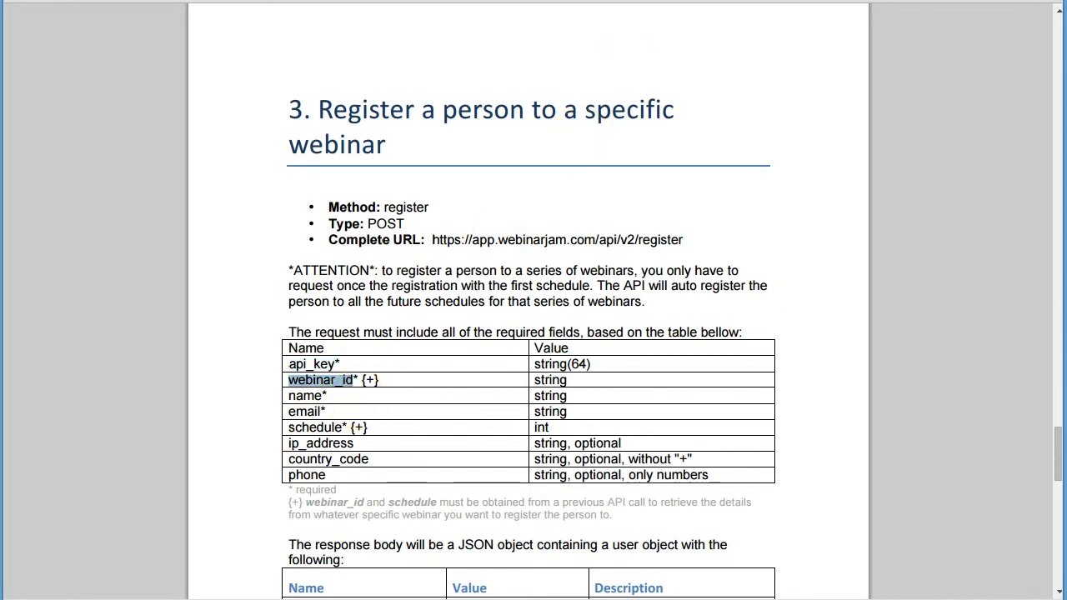
pyautogui.hotkey('alt', 'Tab')
pyautogui.click(254, 325)
pyautogui.hotkey('ctrl', 'v')
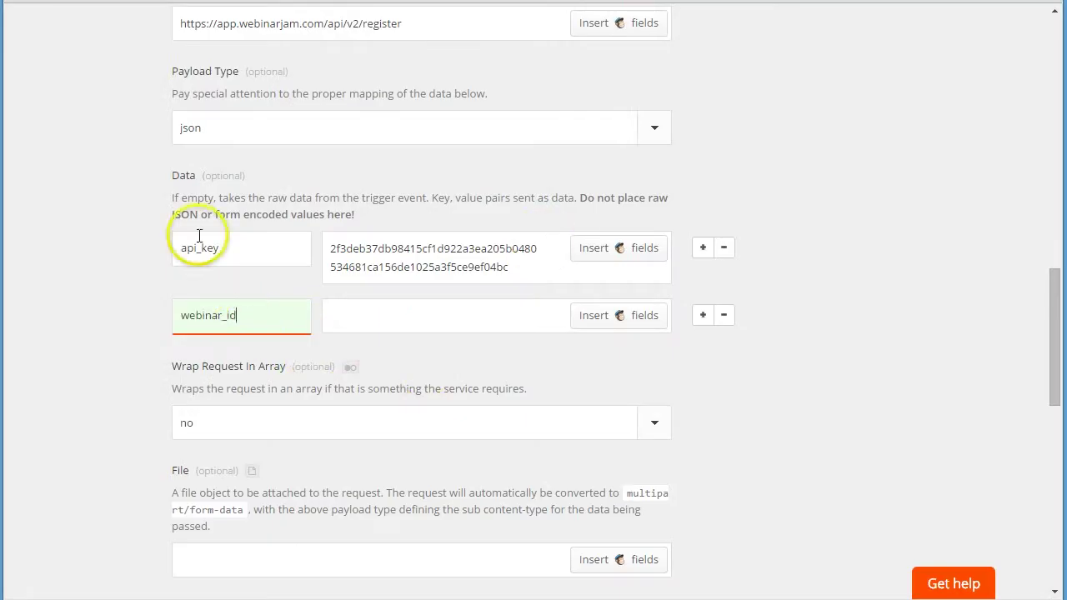
pyautogui.hotkey('alt', 'Tab')
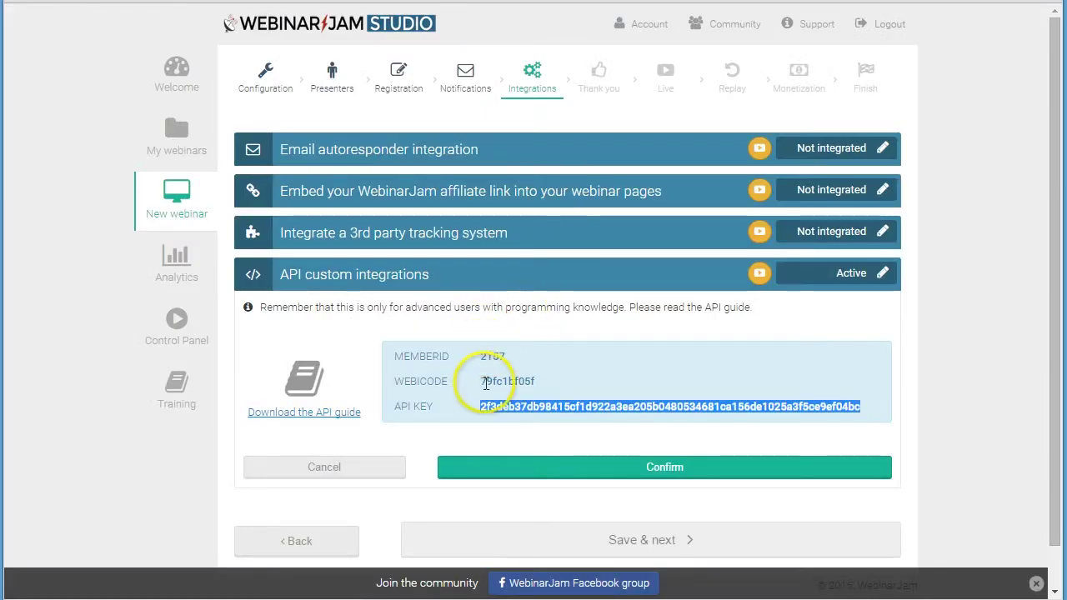
pyautogui.moveTo(484, 381); pyautogui.dragTo(517, 380)
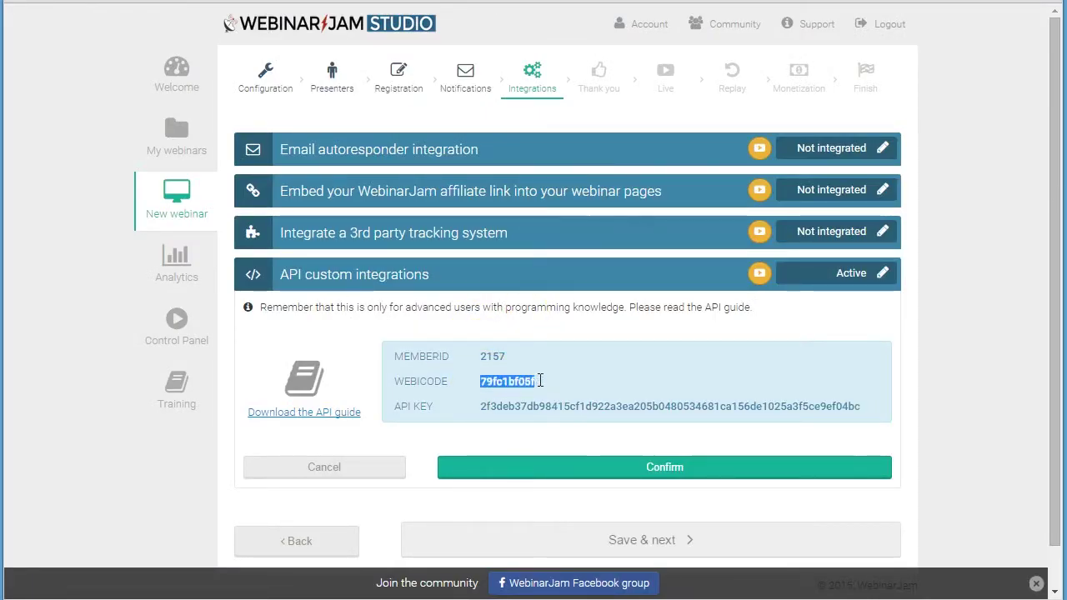
pyautogui.hotkey('alt', 'Tab')
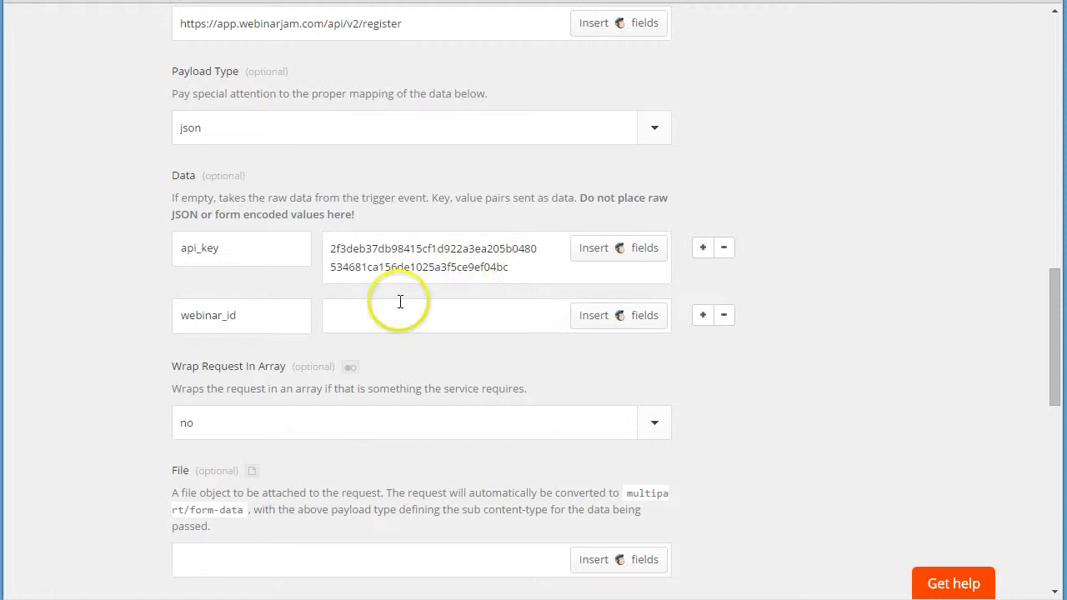
pyautogui.click(400, 310)
pyautogui.hotkey('ctrl', 'v')
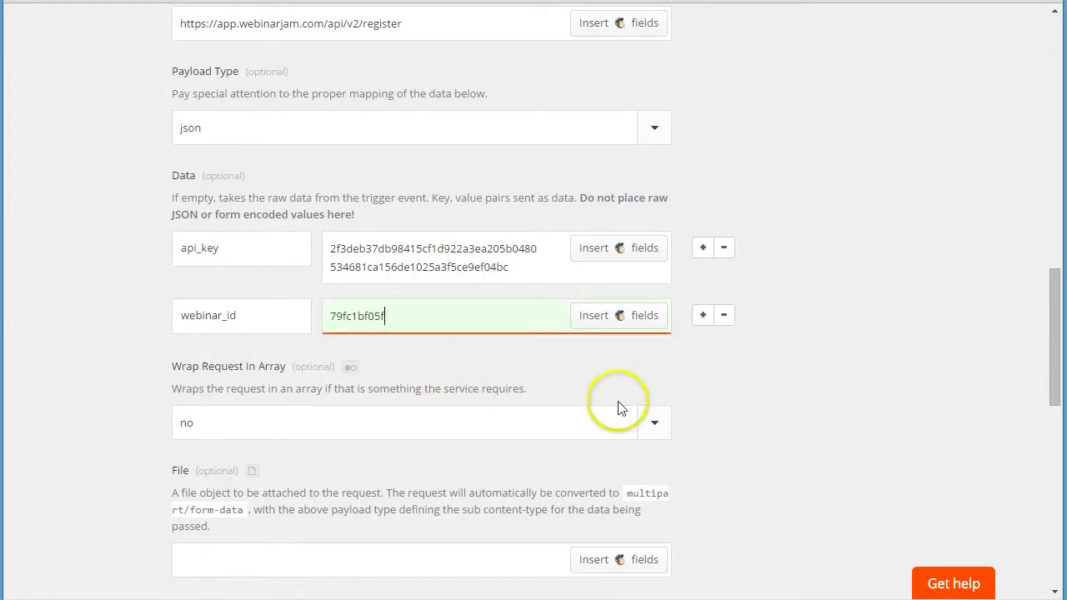
# - Add a name Data row mapped to the MailChimp subscriber's Merges Fname
pyautogui.click(676, 385)
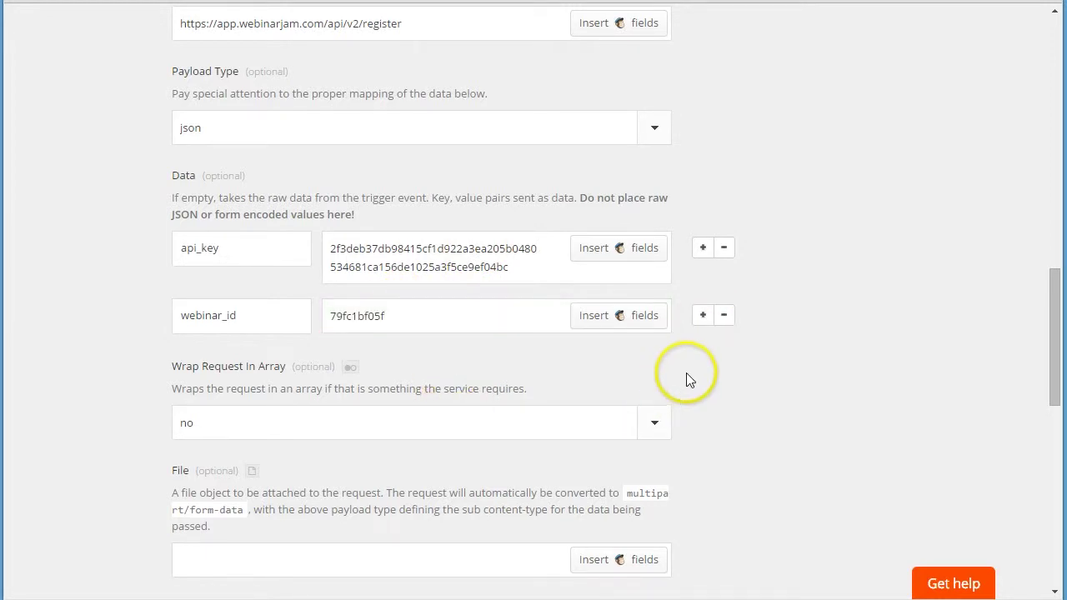
pyautogui.click(702, 315)
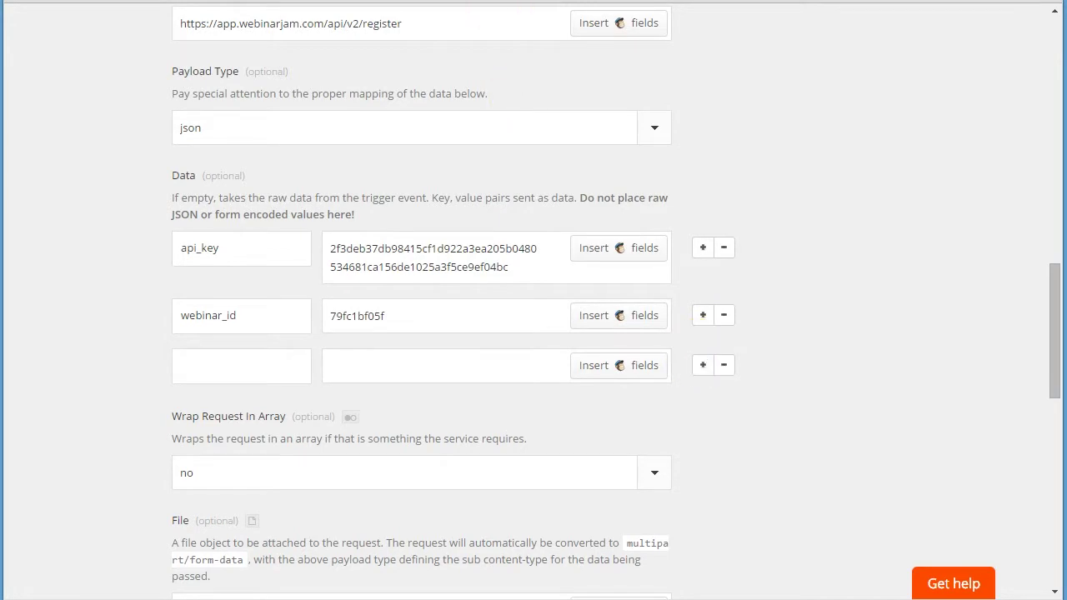
pyautogui.hotkey('alt', 'Tab')
pyautogui.click(287, 392)
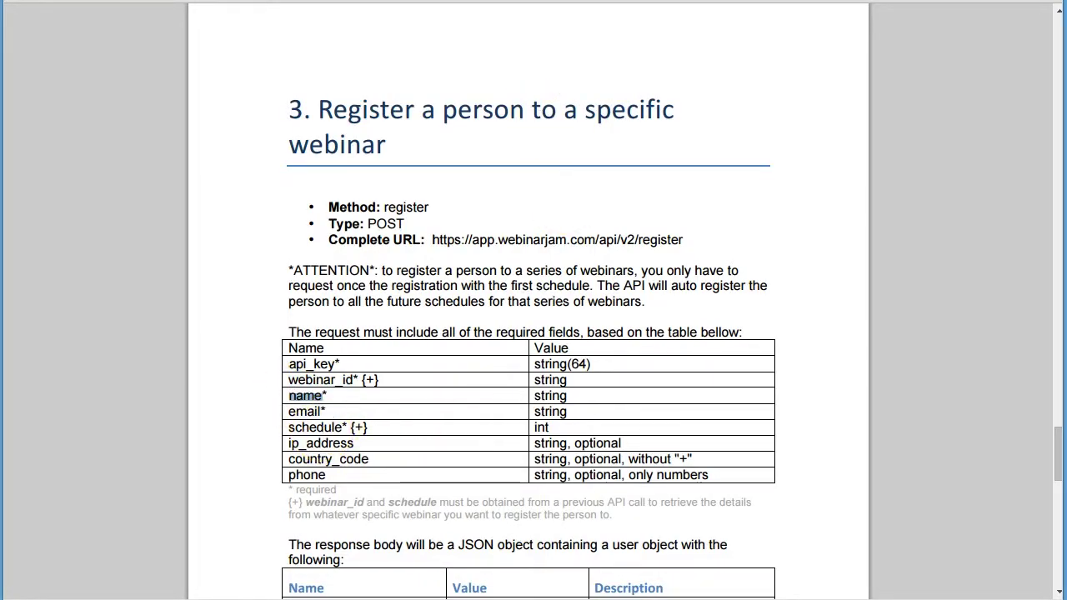
pyautogui.hotkey('alt', 'Tab')
pyautogui.write('name')
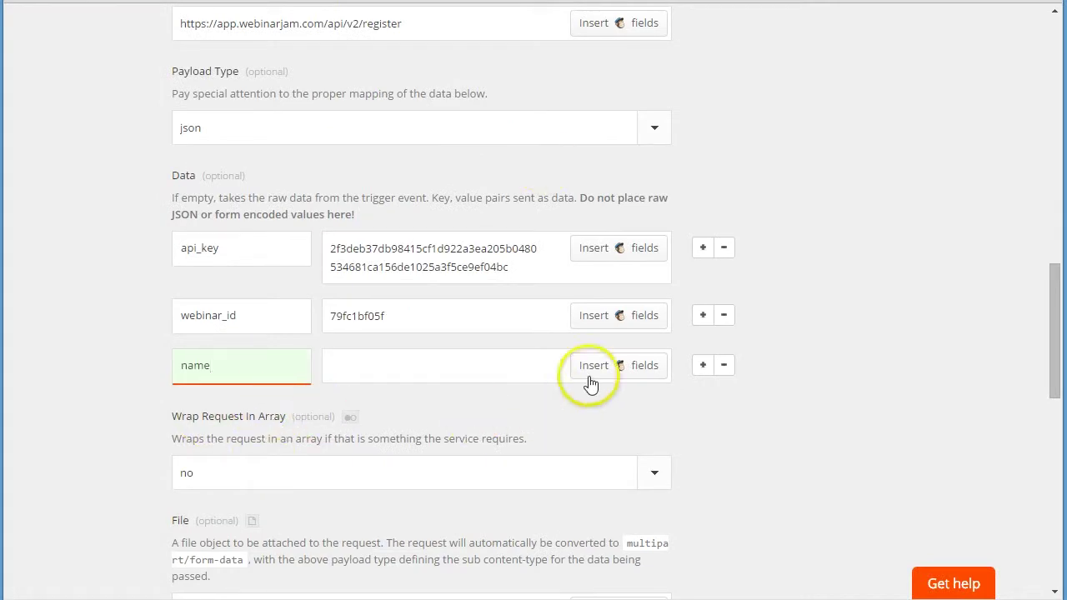
pyautogui.click(600, 377)
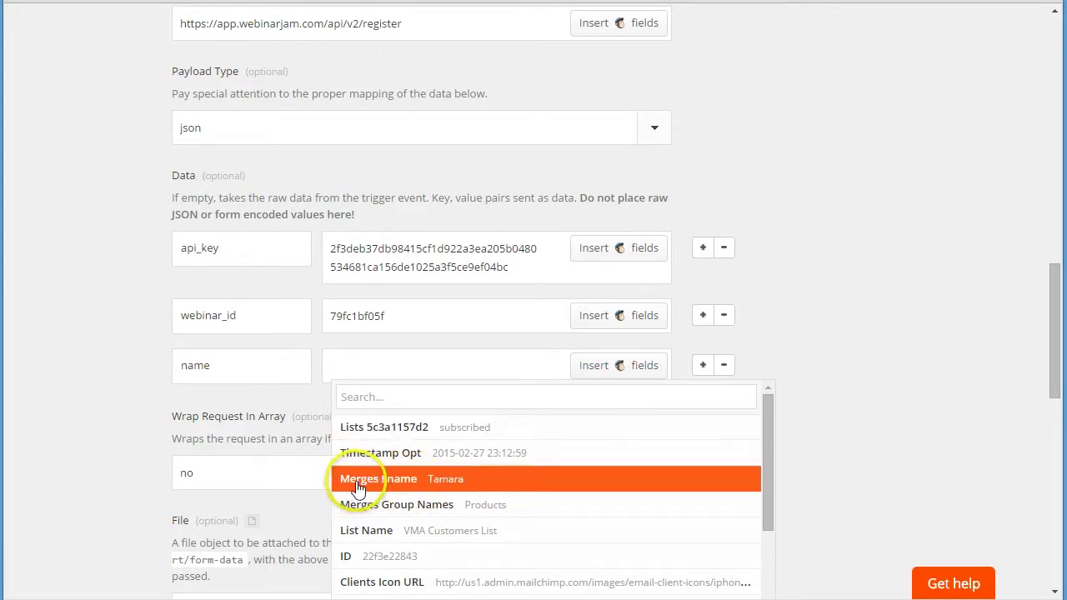
pyautogui.click(435, 487)
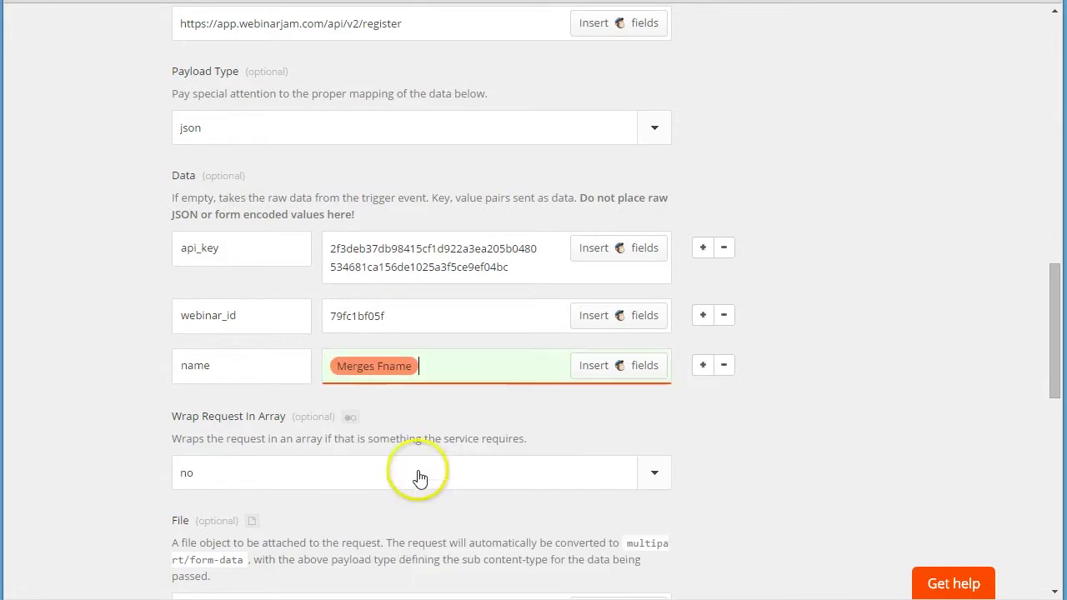
# - Add an email Data row mapped to Merges Email, with a blank row below it
pyautogui.click(703, 372)
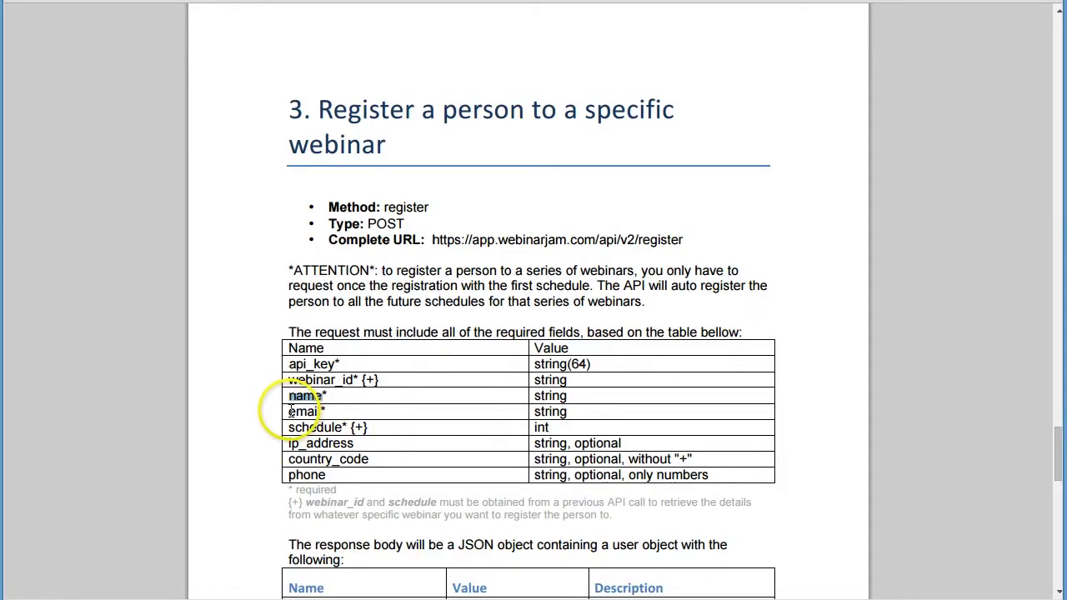
pyautogui.moveTo(290, 412); pyautogui.dragTo(319, 411)
pyautogui.hotkey('ctrl', 'c')
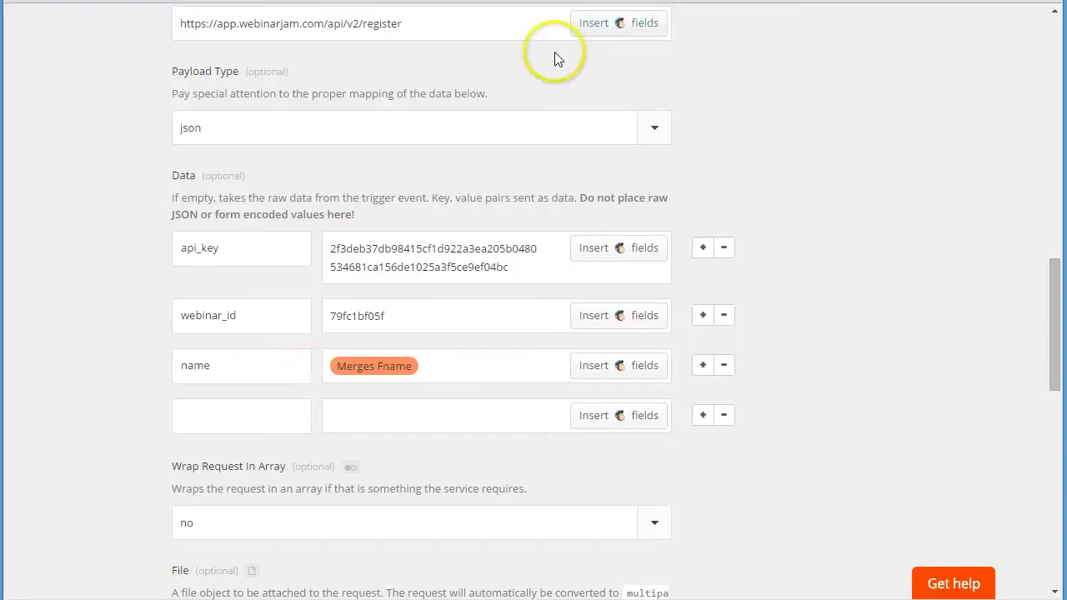
pyautogui.click(252, 417)
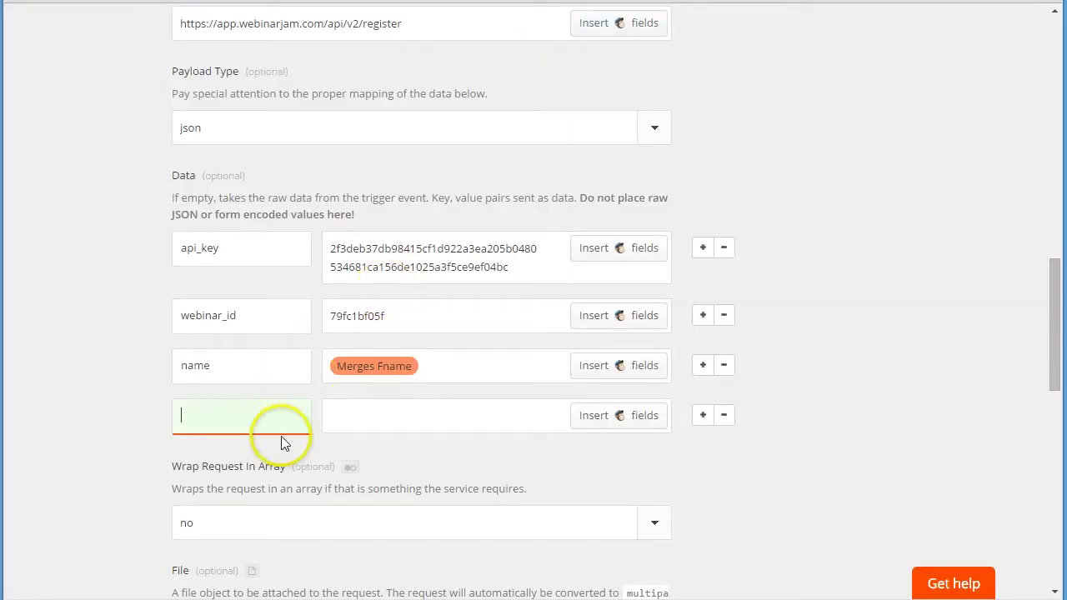
pyautogui.hotkey('ctrl', 'v')
pyautogui.click(610, 416)
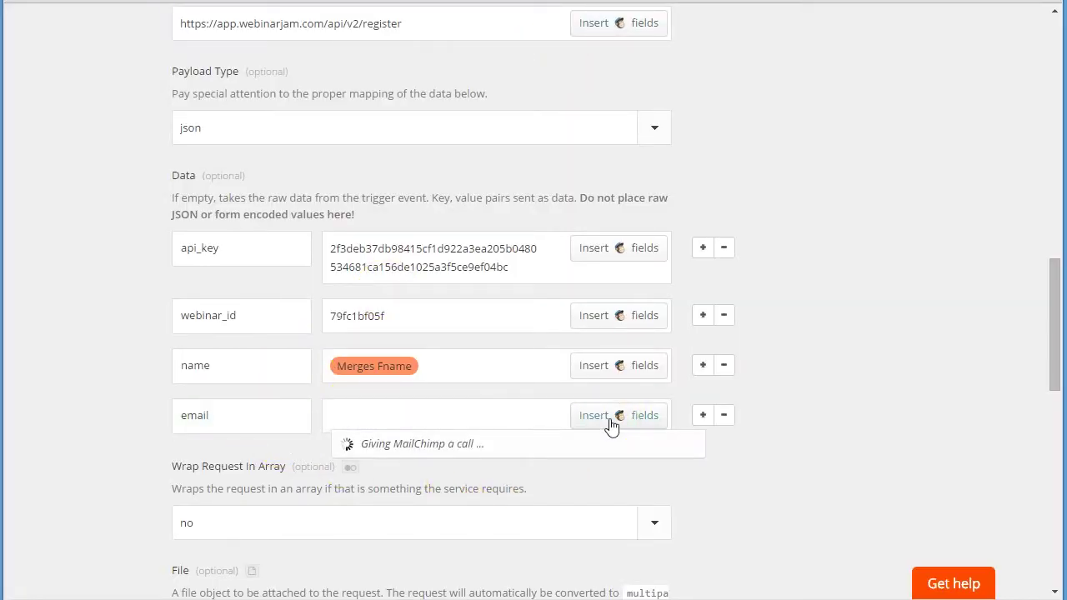
pyautogui.scroll(-2, 597, 500)
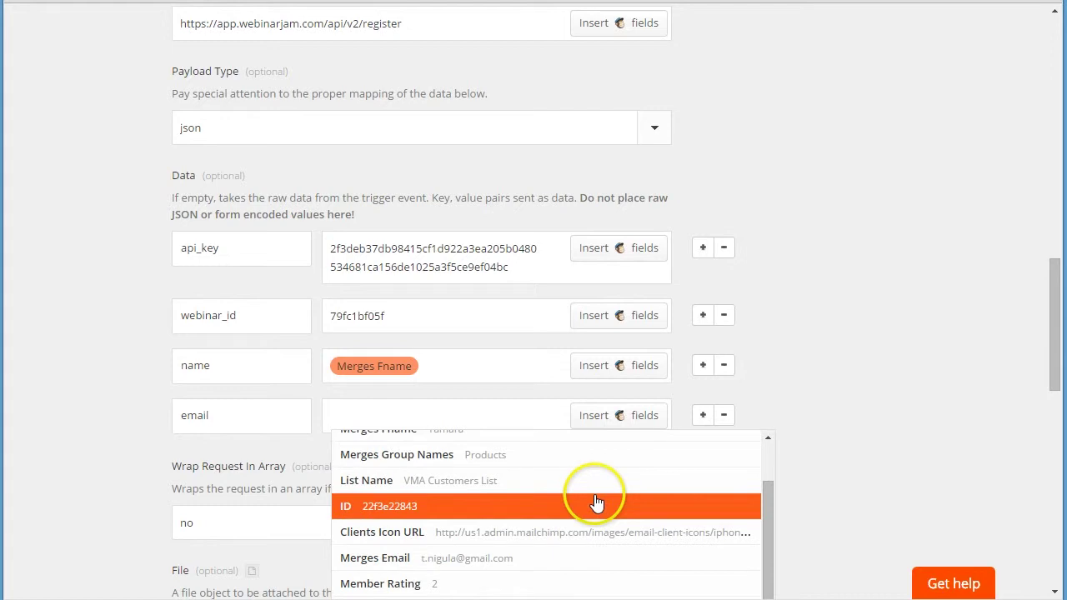
pyautogui.click(370, 560)
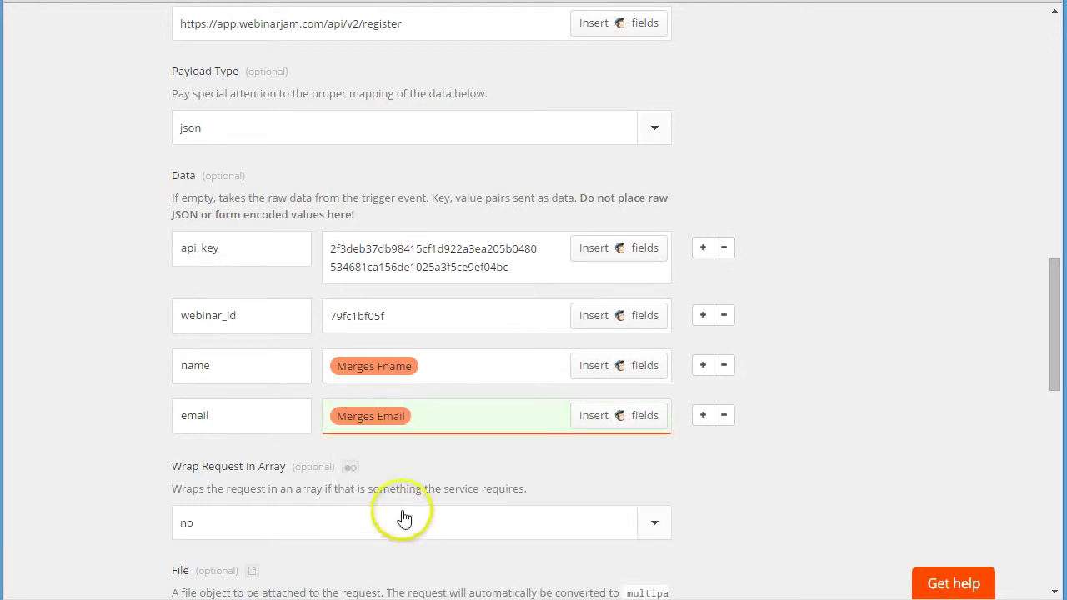
pyautogui.click(702, 415)
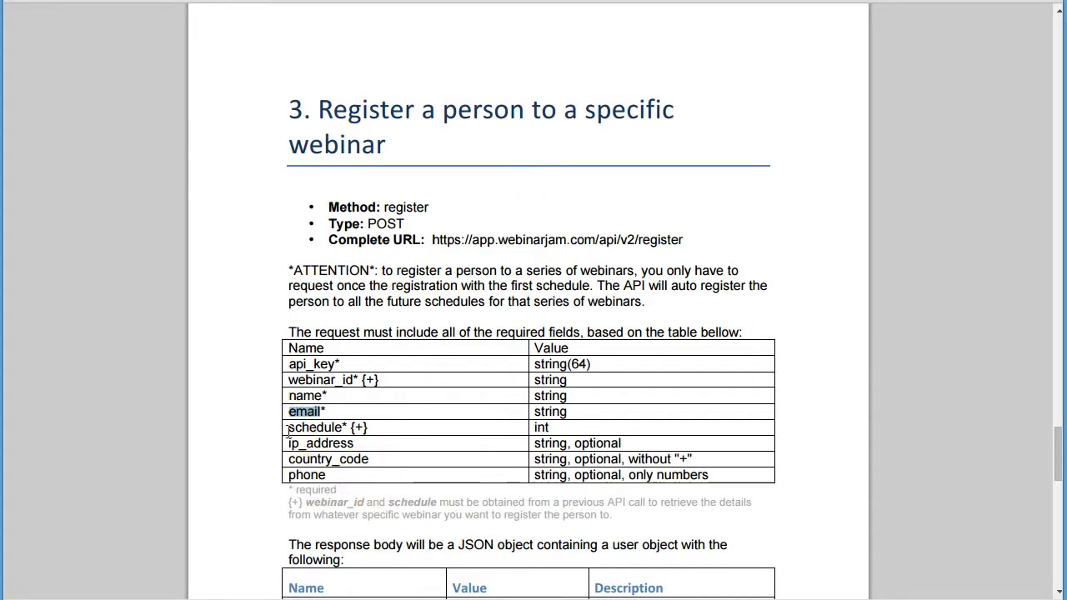
# - Add a schedule Data row with the value 0
pyautogui.click(339, 439)
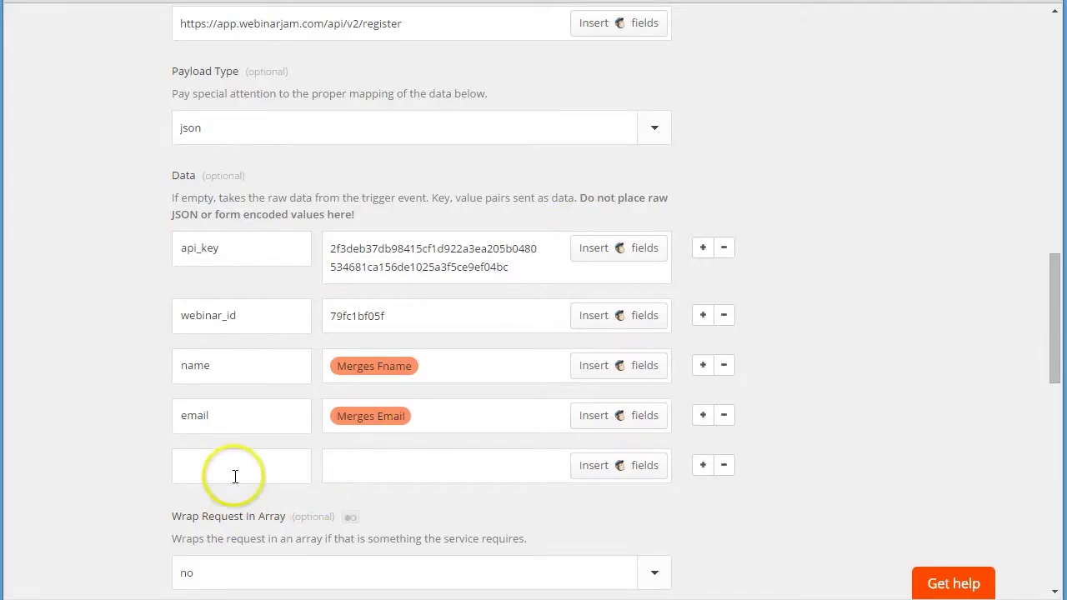
pyautogui.click(235, 476)
pyautogui.write('schedule')
pyautogui.click(398, 477)
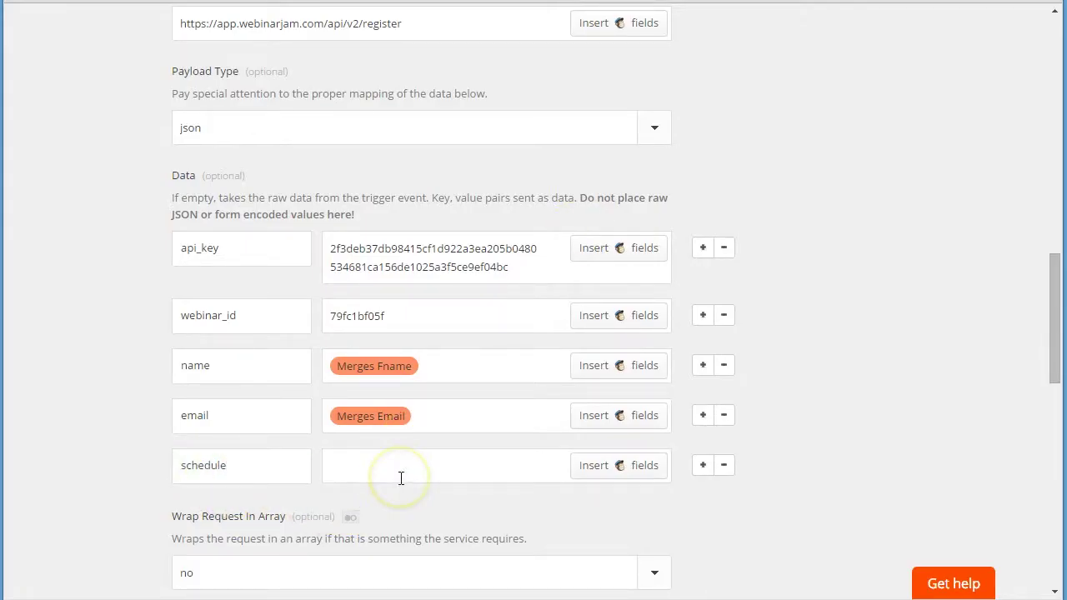
pyautogui.click(403, 476)
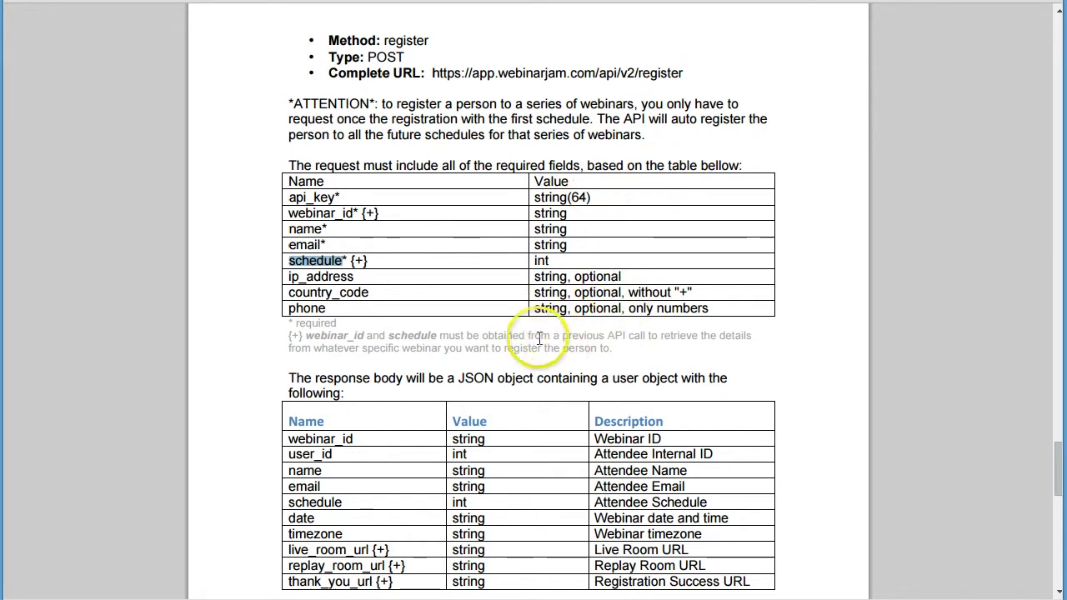
# - Continue past the webhook settings to reach step 6, Test this Zap
pyautogui.scroll(-5, 404, 309)
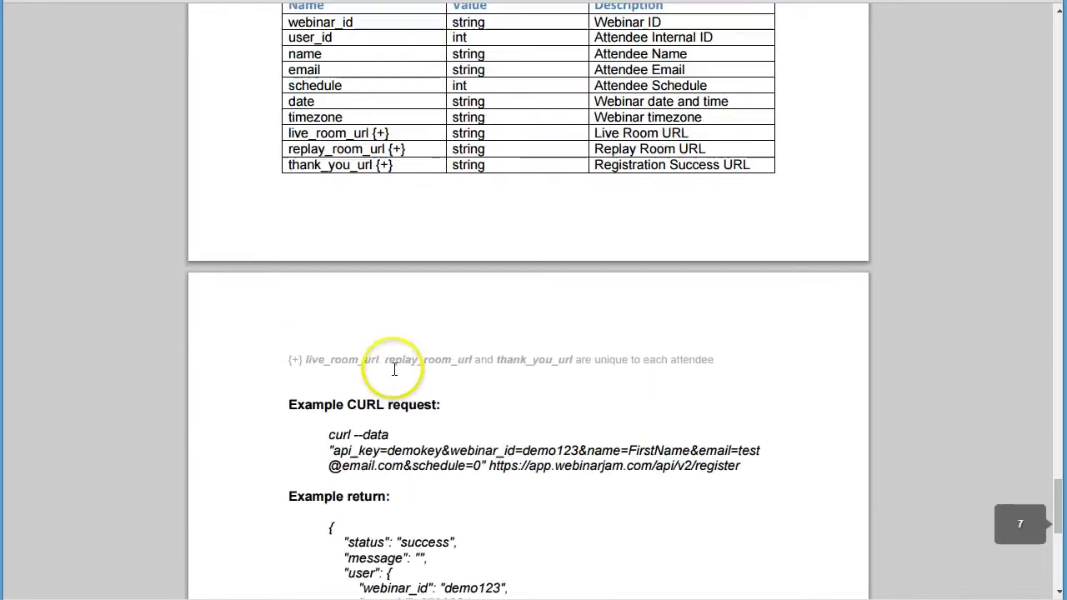
pyautogui.scroll(3, 419, 336)
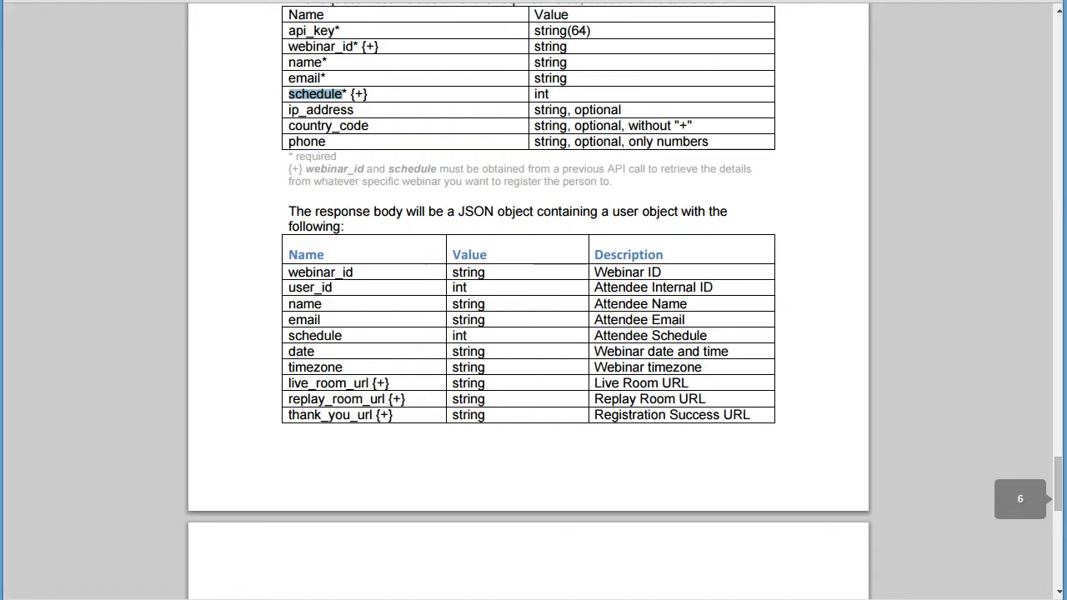
pyautogui.scroll(2, 396, 236)
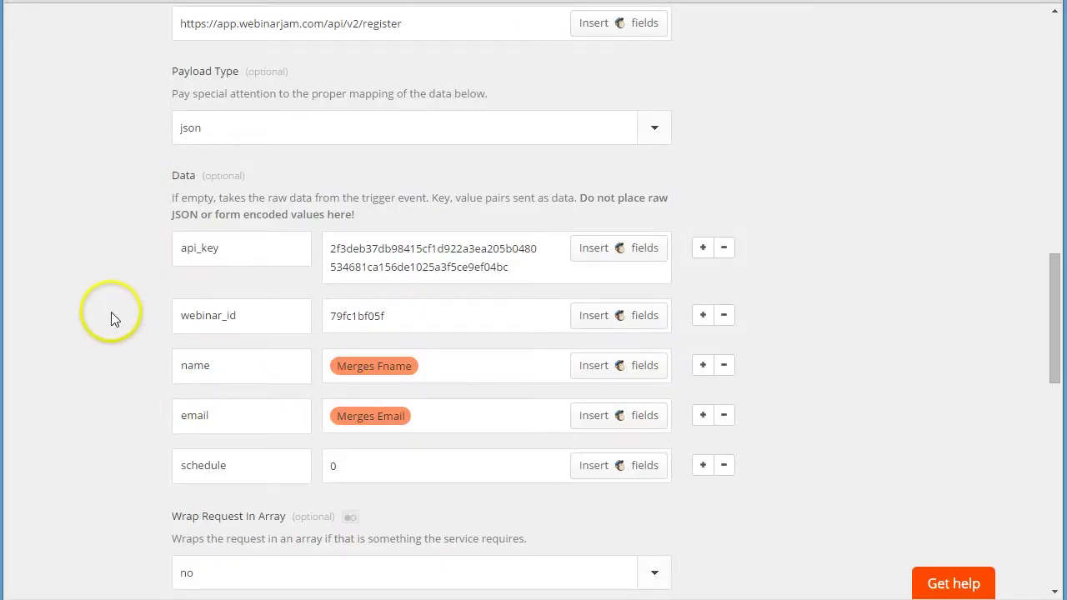
pyautogui.scroll(-4, 114, 302)
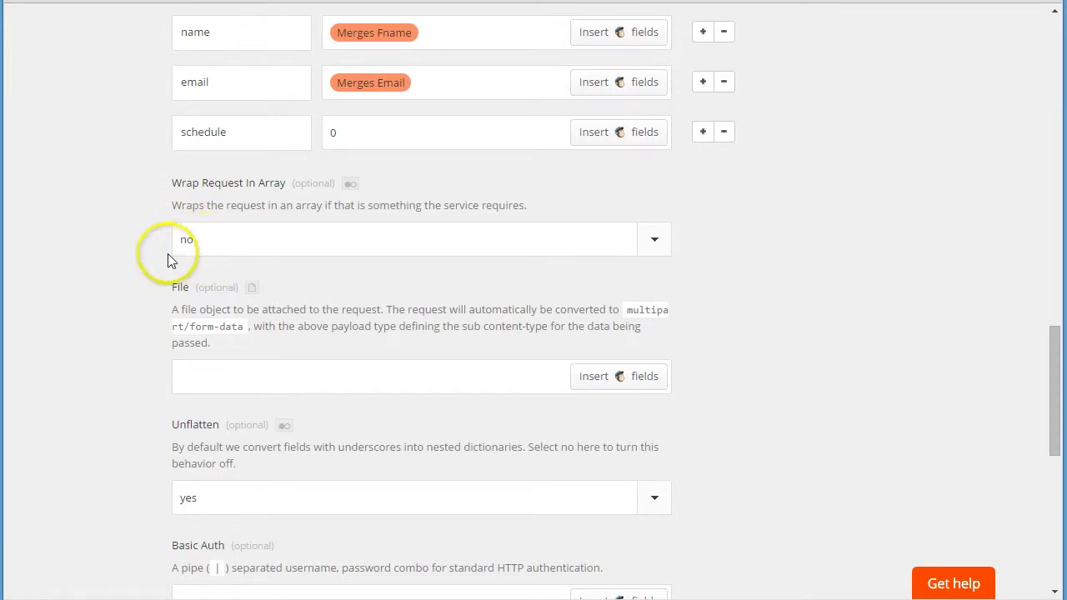
pyautogui.scroll(-2, 208, 377)
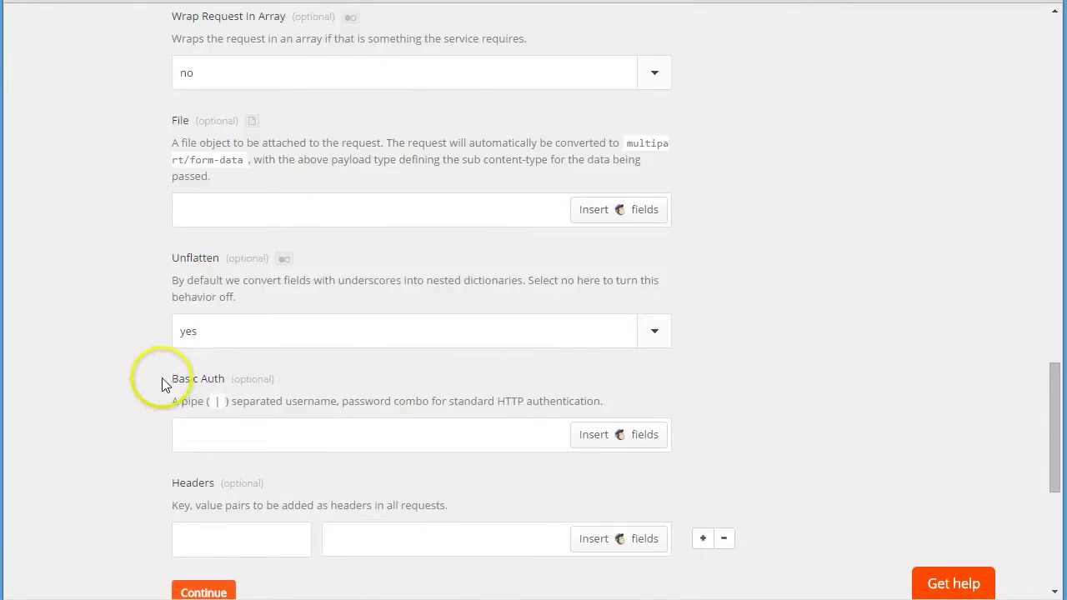
pyautogui.scroll(-1, 206, 350)
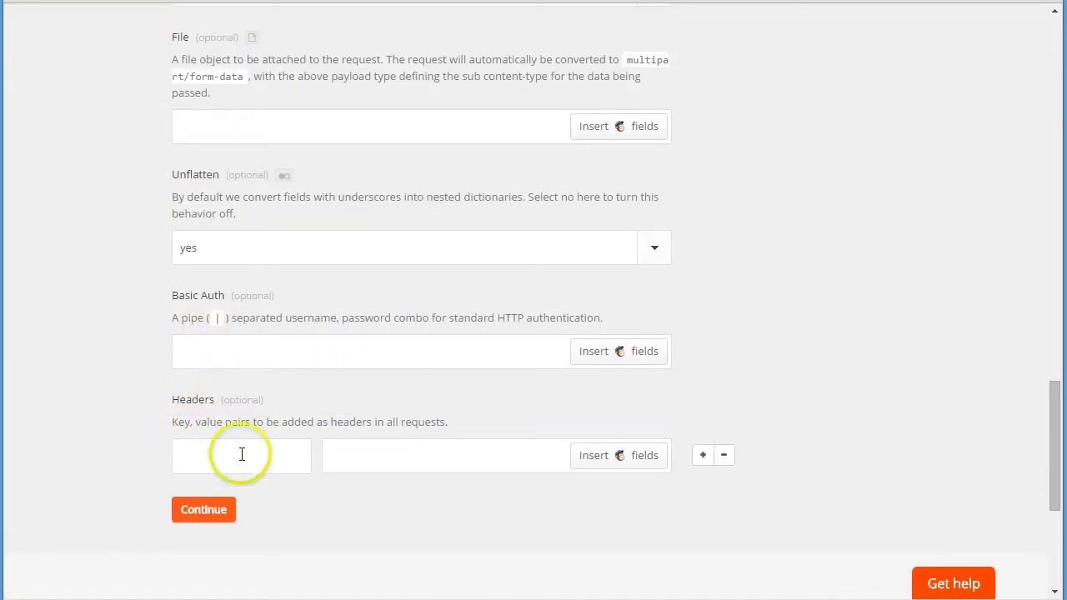
pyautogui.scroll(-2, 305, 505)
pyautogui.click(207, 350)
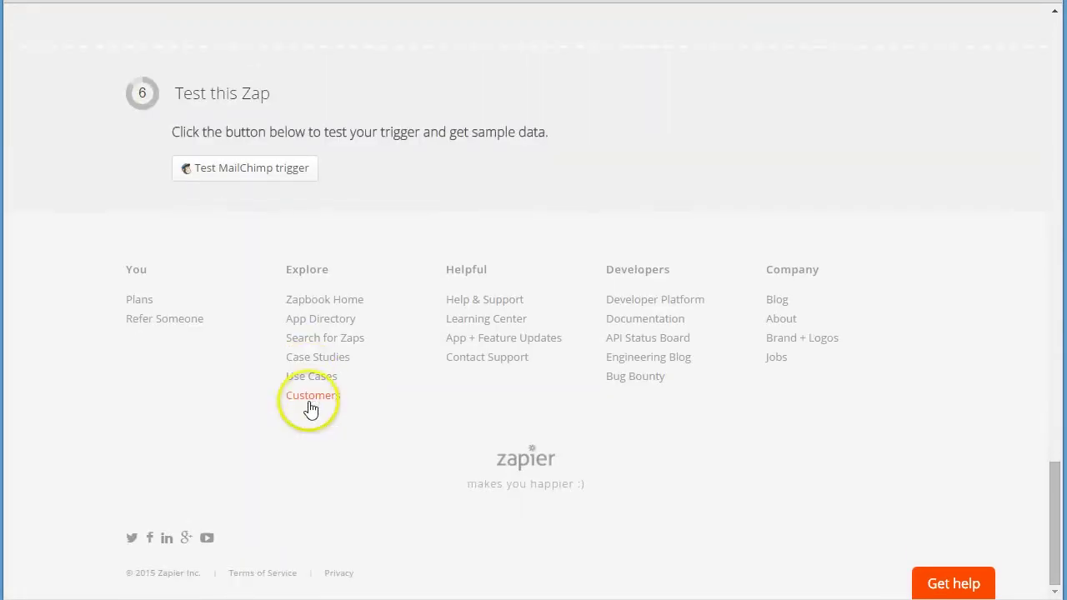
# - Fetch MailChimp trigger samples and inspect the first subscriber's data
pyautogui.click(257, 170)
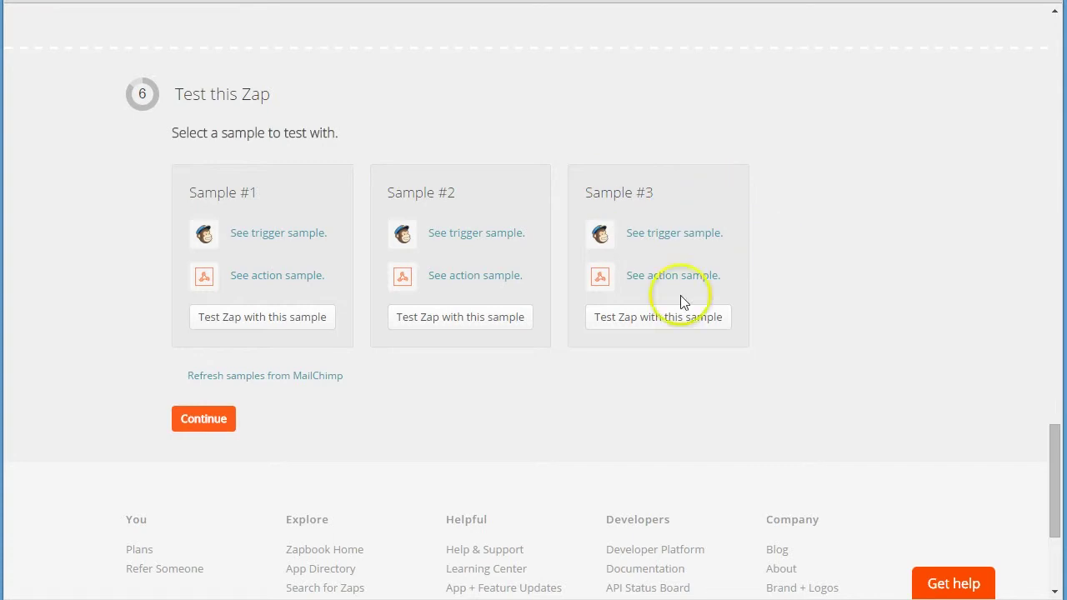
pyautogui.click(308, 235)
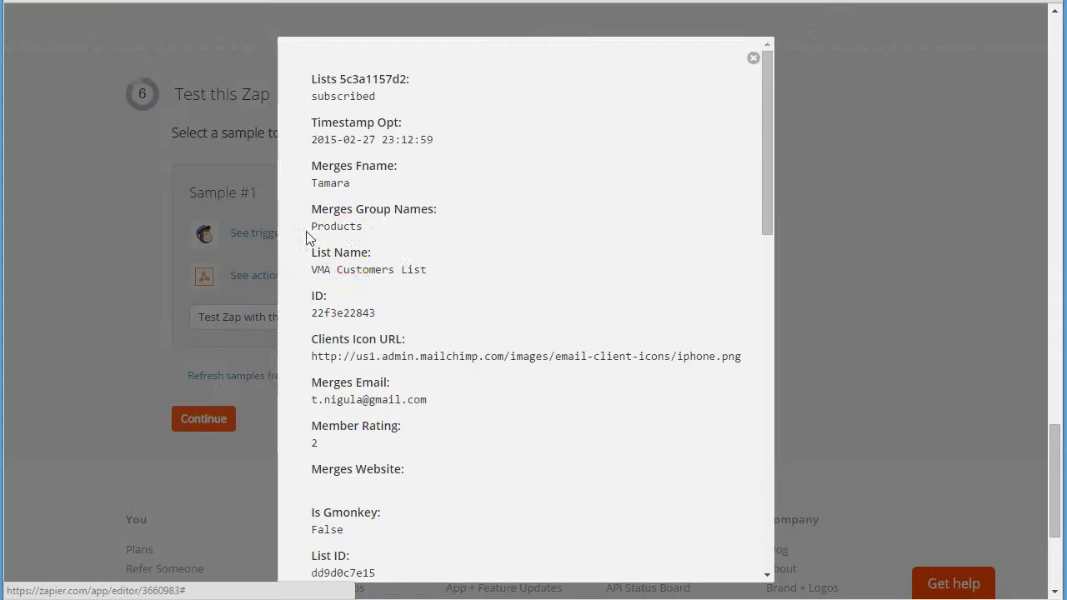
pyautogui.scroll(-1, 471, 346)
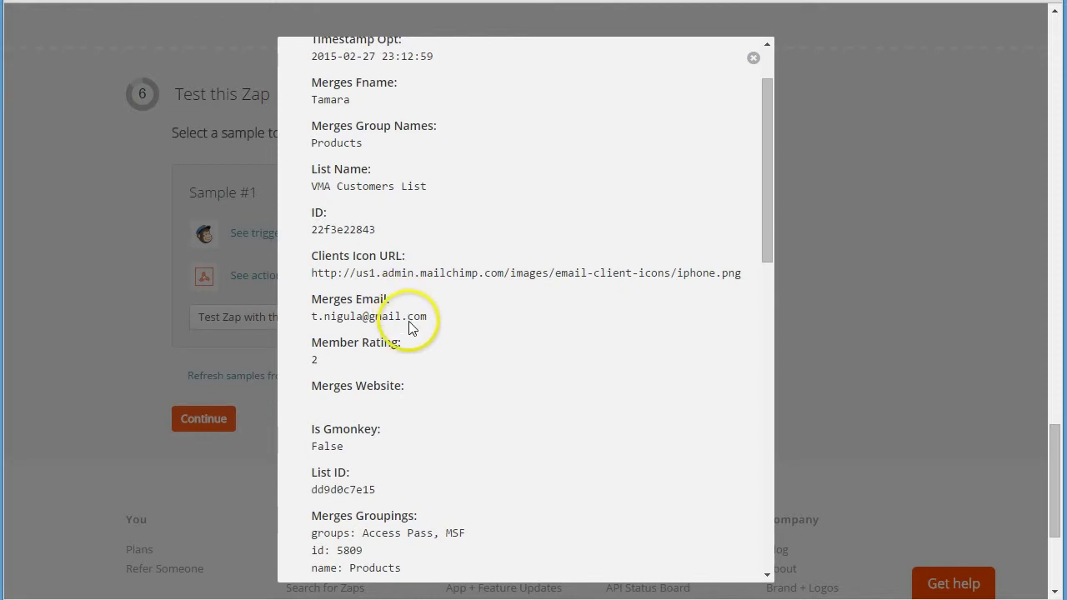
pyautogui.scroll(-10, 411, 322)
pyautogui.scroll(9, 415, 328)
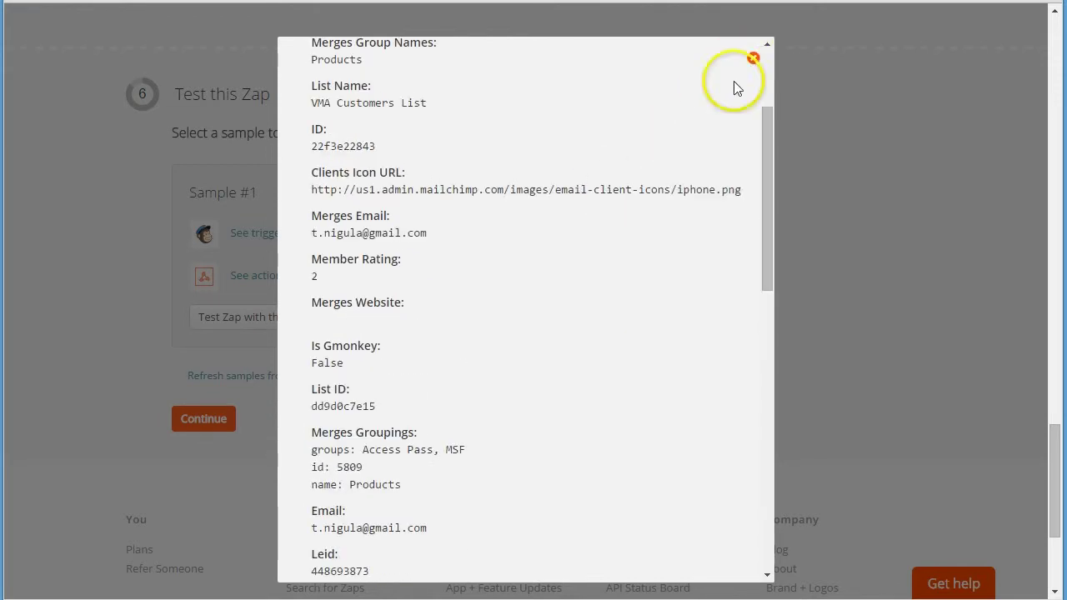
pyautogui.click(752, 58)
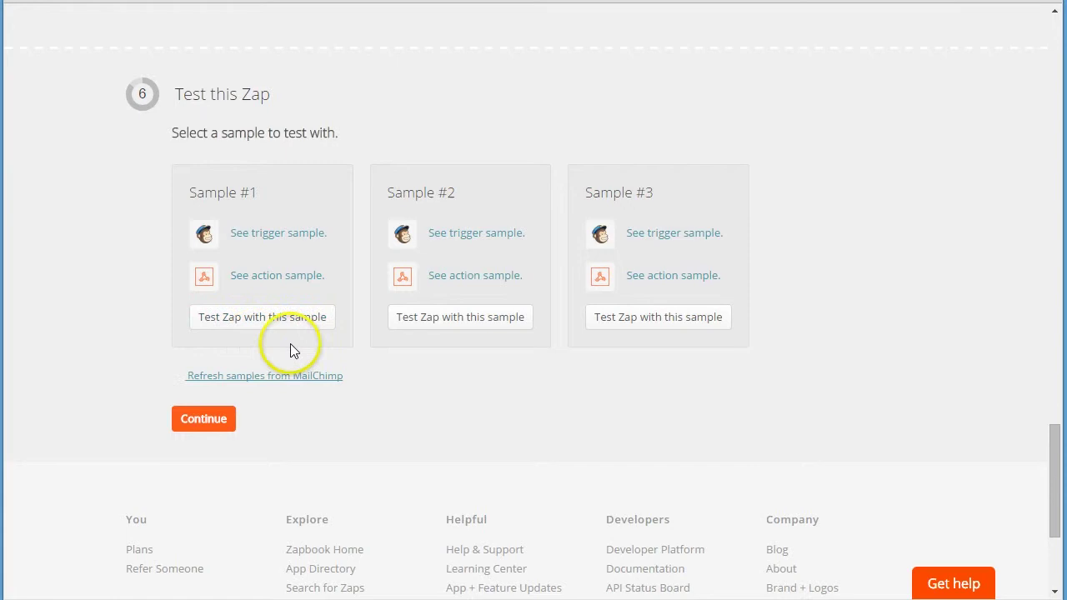
# - Test the zap with Sample #1 until it reports Success!, then review other trigger samples including Sample #3
pyautogui.click(261, 324)
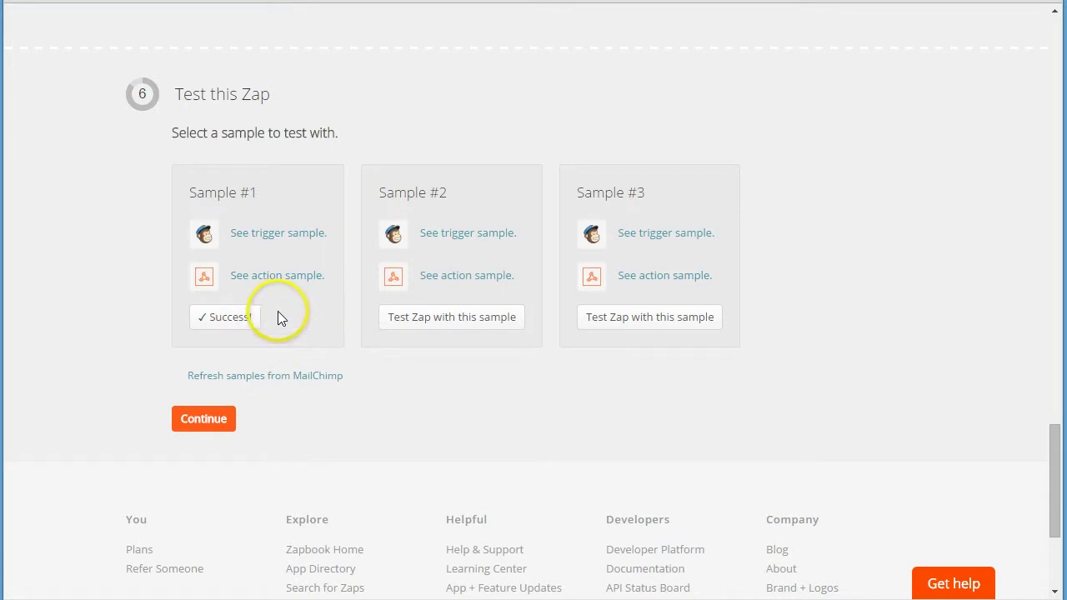
pyautogui.click(455, 234)
pyautogui.scroll(-3, 542, 424)
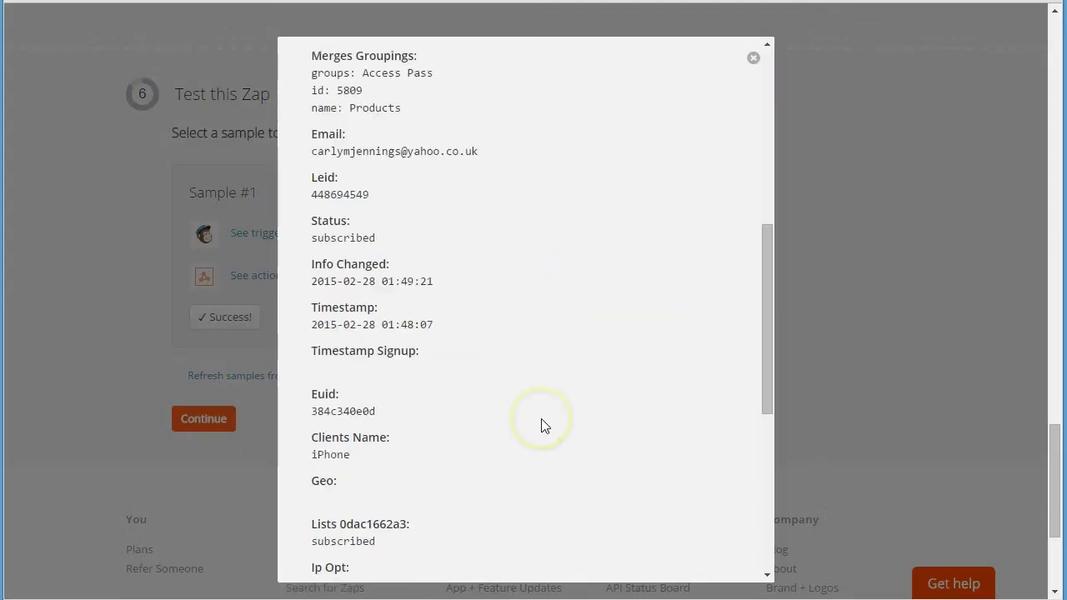
pyautogui.scroll(10, 543, 424)
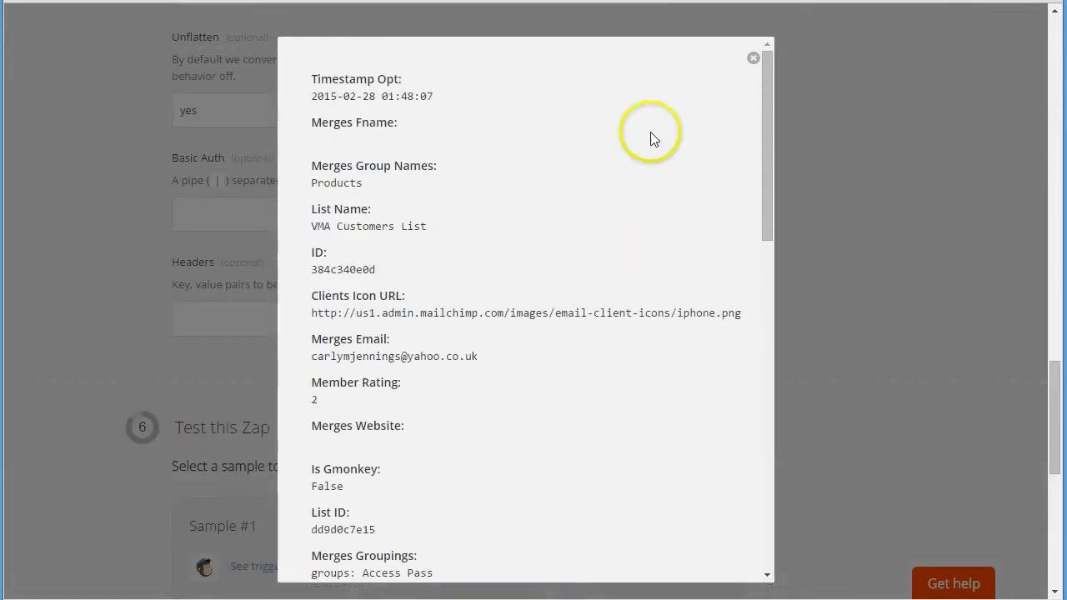
pyautogui.click(753, 57)
pyautogui.scroll(-3, 509, 424)
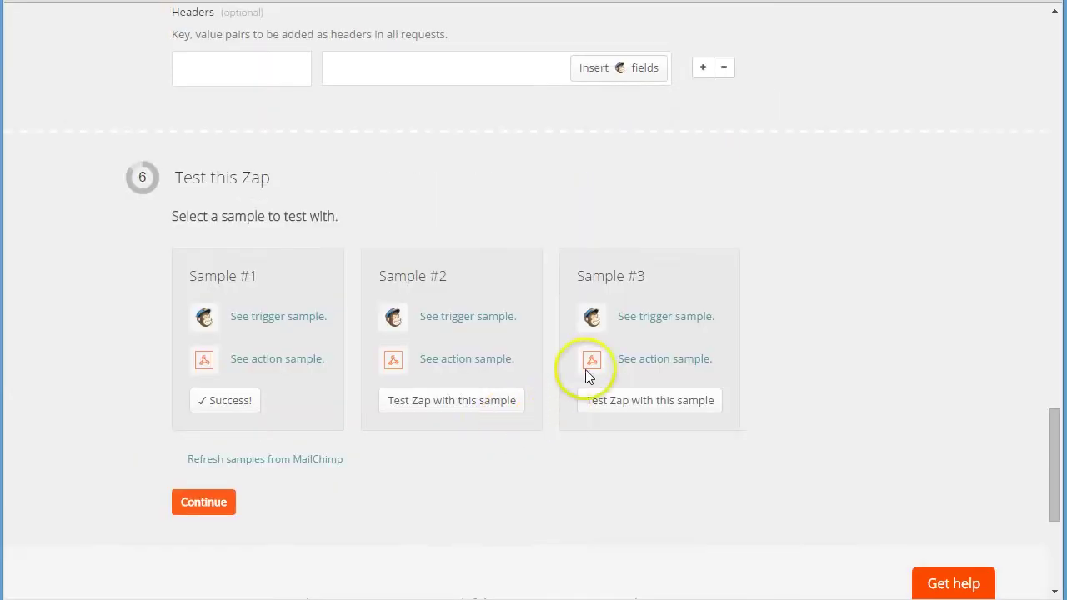
pyautogui.click(636, 326)
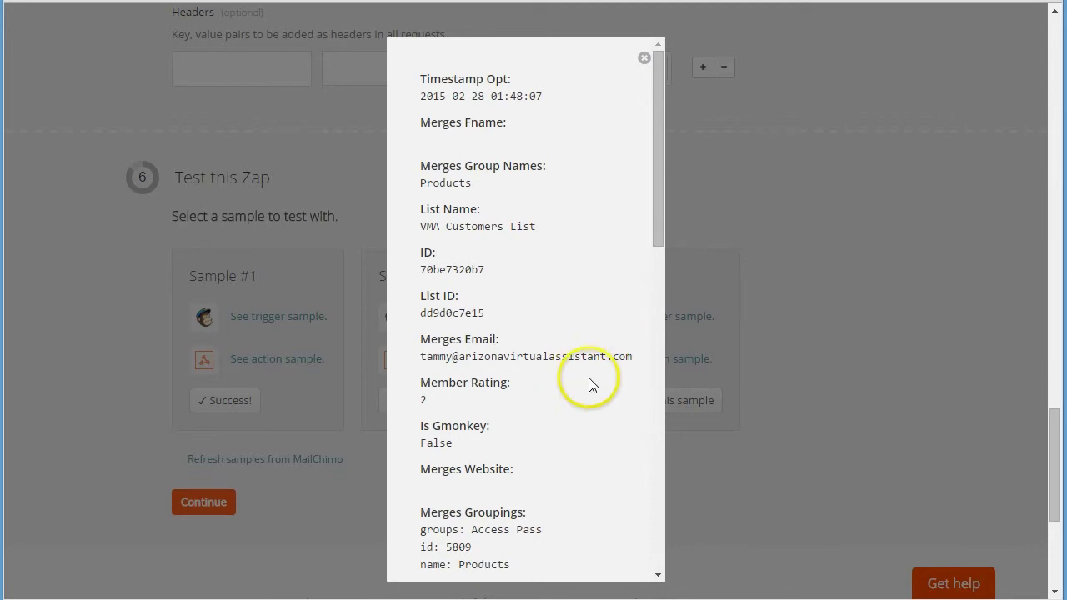
pyautogui.click(643, 57)
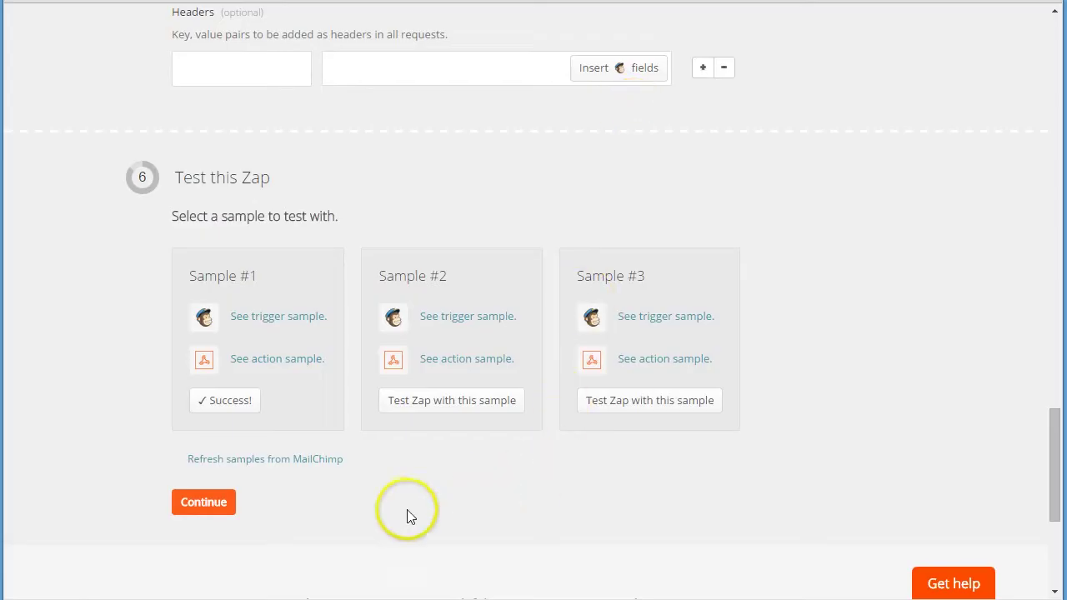
# - Name the zap 'MailChimp - WebinarJam' and turn it on
pyautogui.click(208, 504)
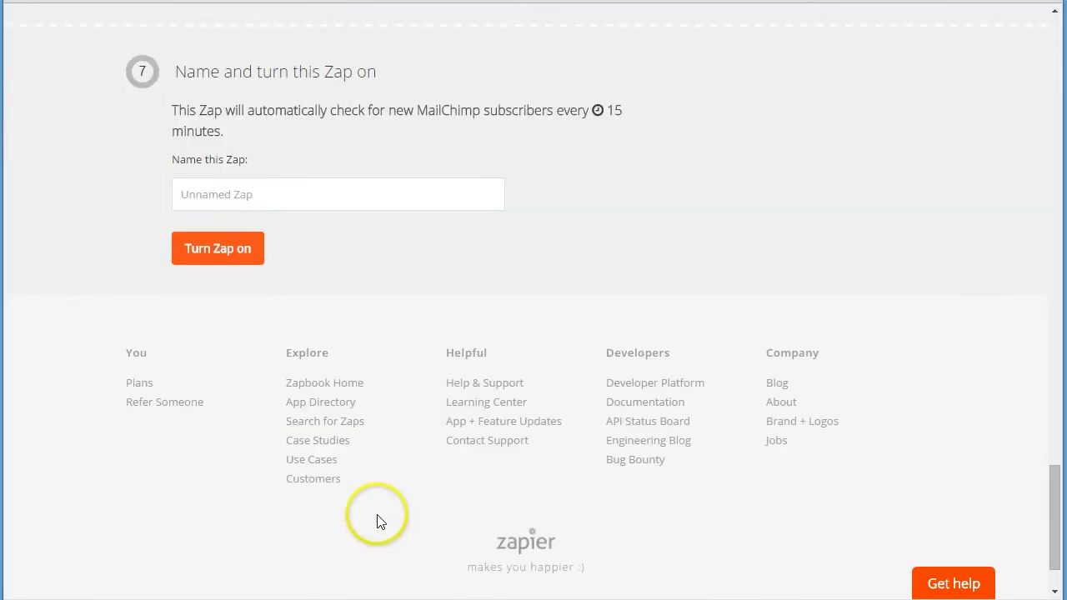
pyautogui.click(276, 201)
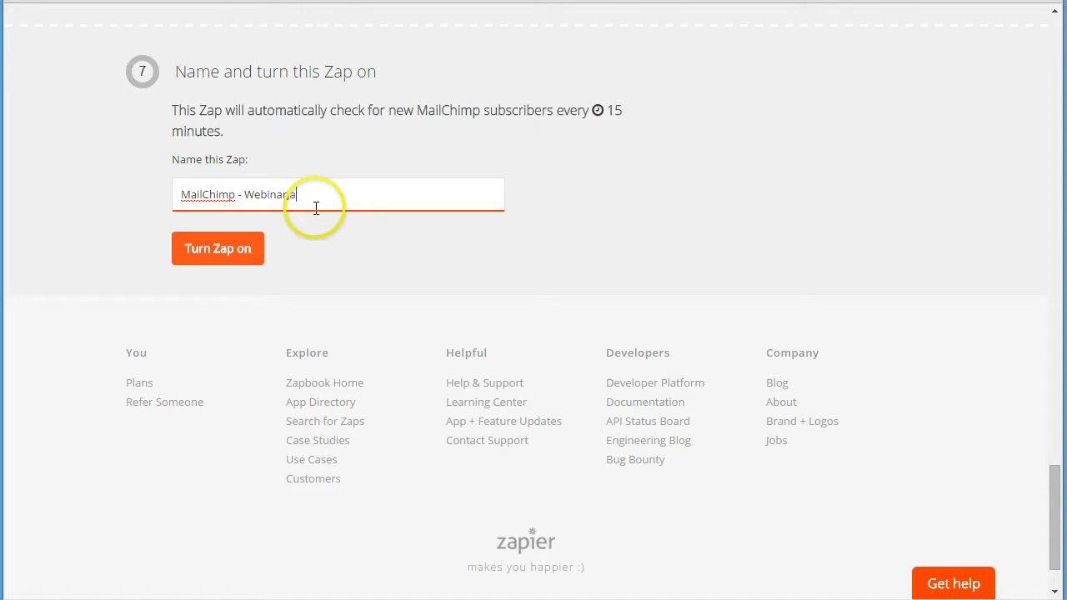
pyautogui.click(241, 252)
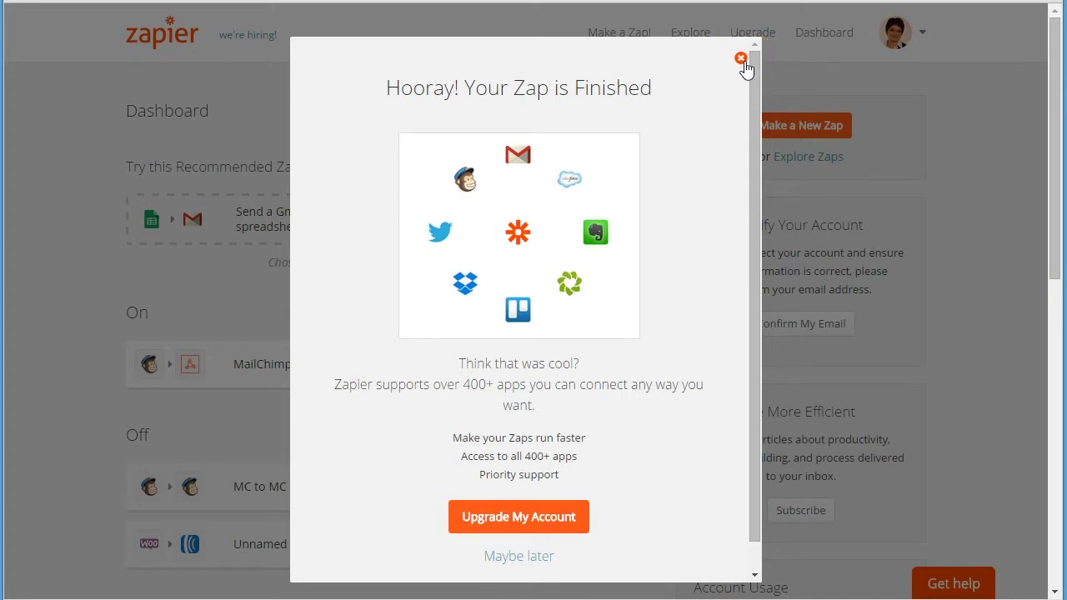
# - Dismiss the zap-finished message, go back to the webinar's Notifications step and edit its notifications
pyautogui.click(740, 59)
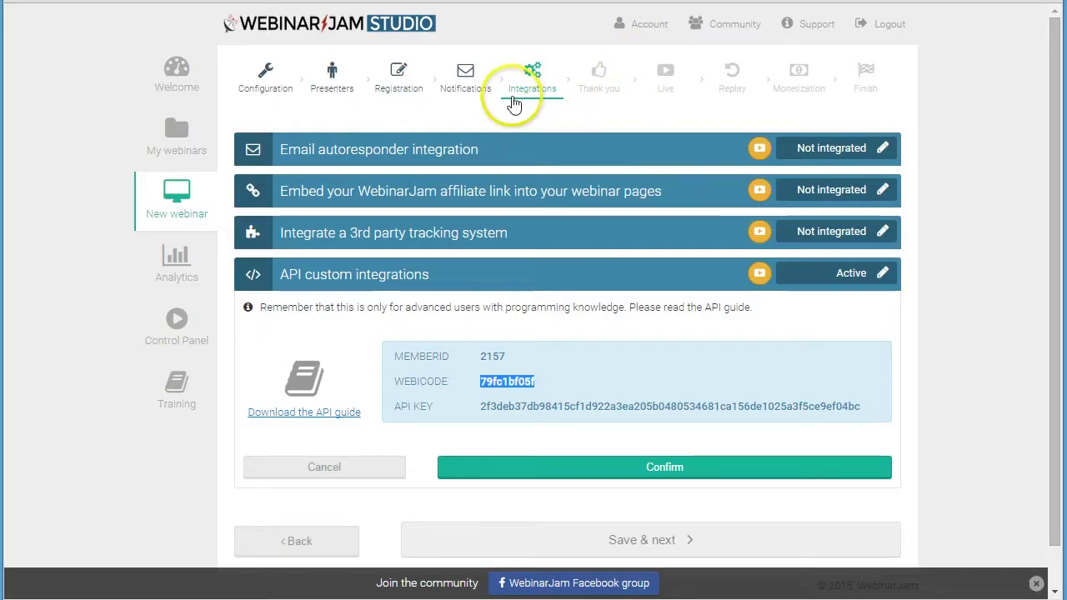
pyautogui.click(322, 545)
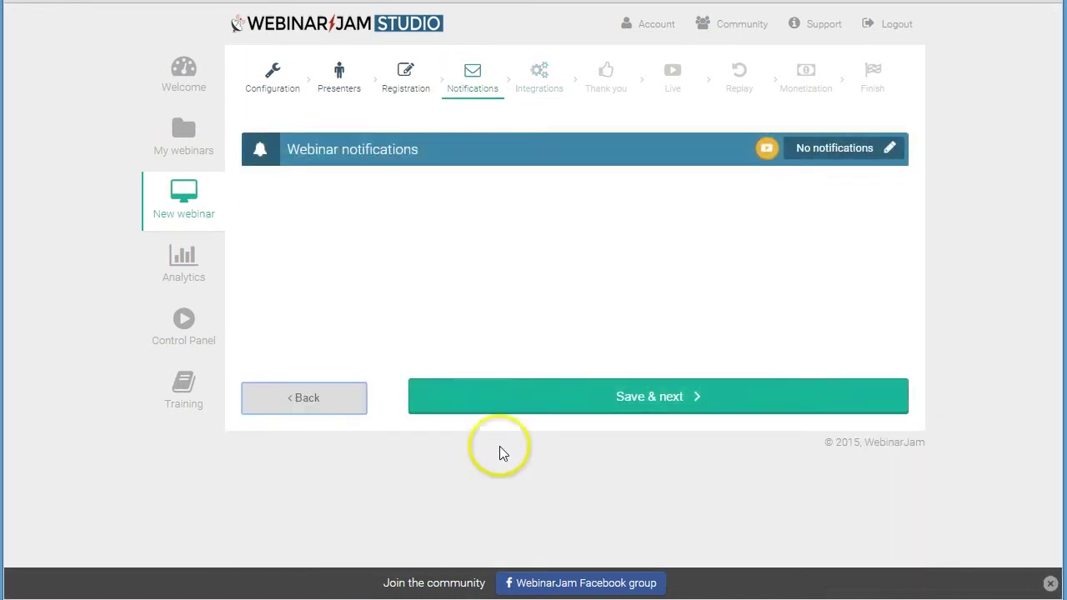
pyautogui.click(890, 149)
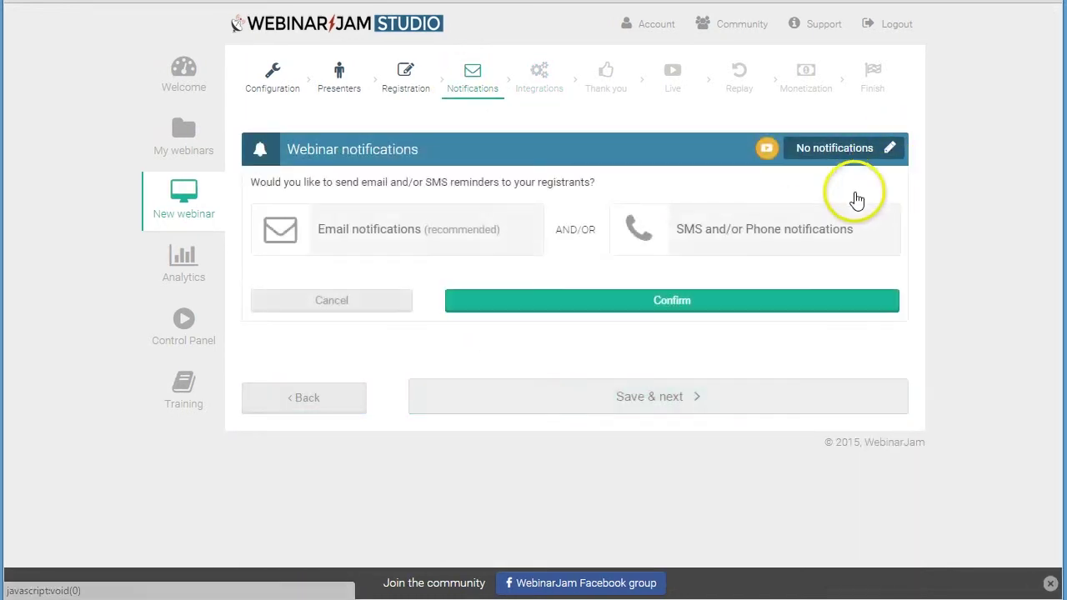
# - Send email notifications through WebinarJam's own server, entering a sender's name and sender's email
pyautogui.click(415, 242)
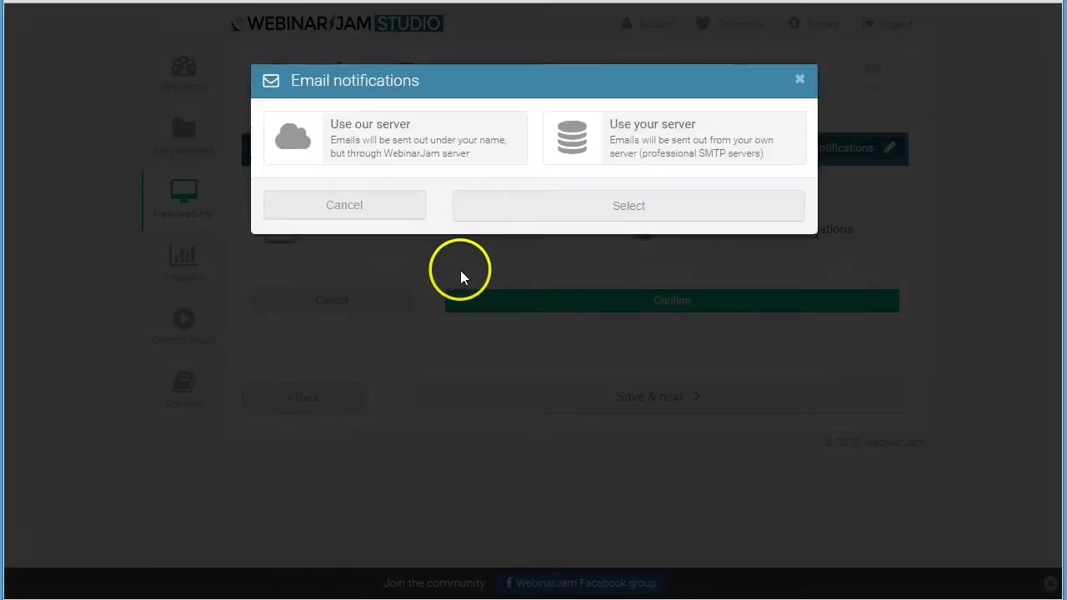
pyautogui.click(486, 148)
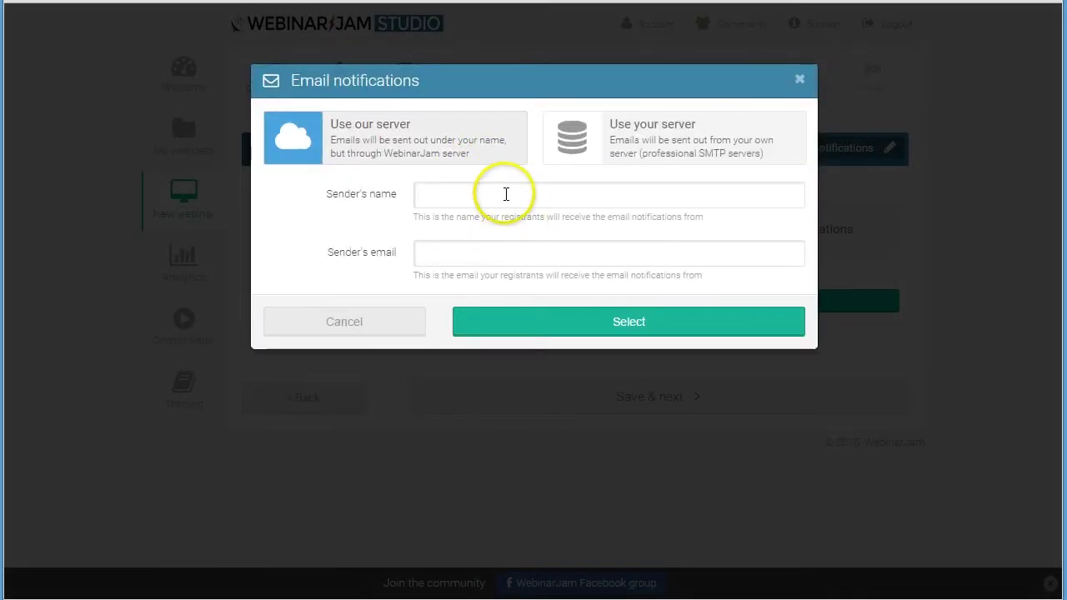
pyautogui.click(503, 192)
pyautogui.write('GB')
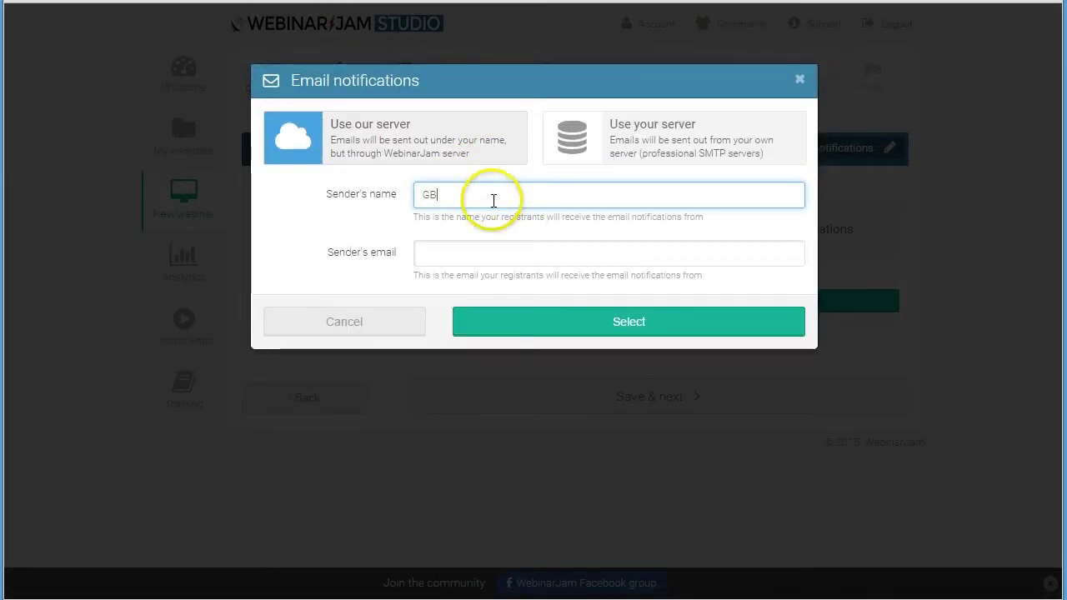
pyautogui.click(480, 253)
pyautogui.write('rsghdhdfh')
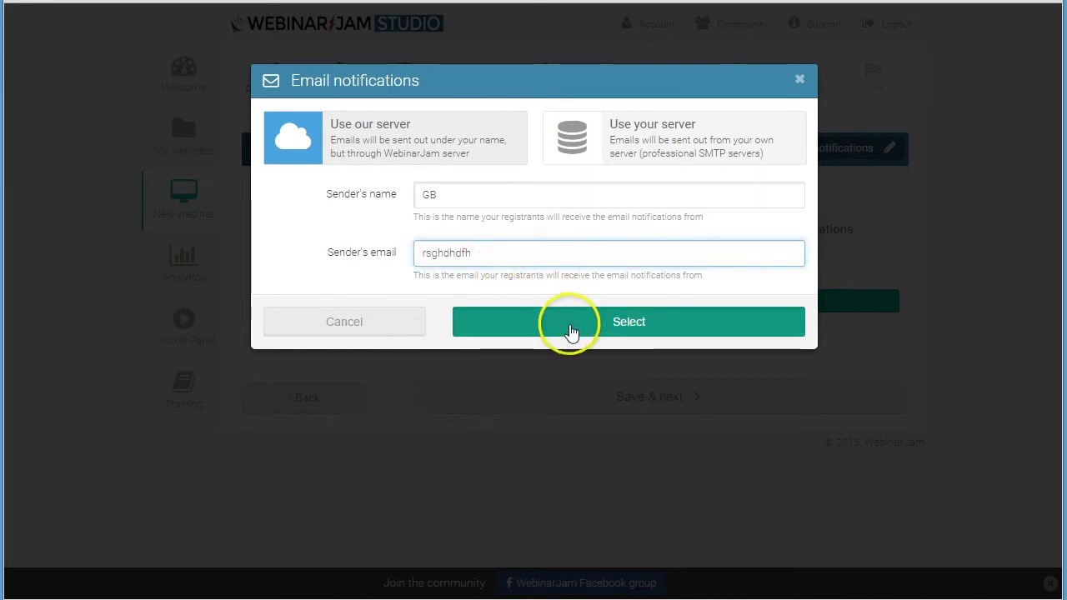
pyautogui.click(583, 325)
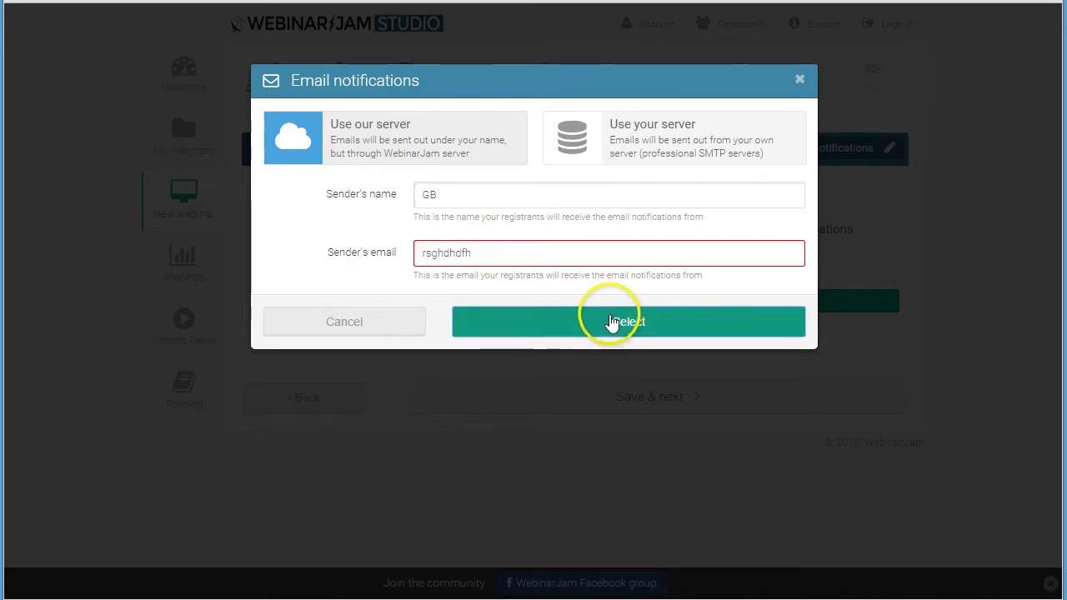
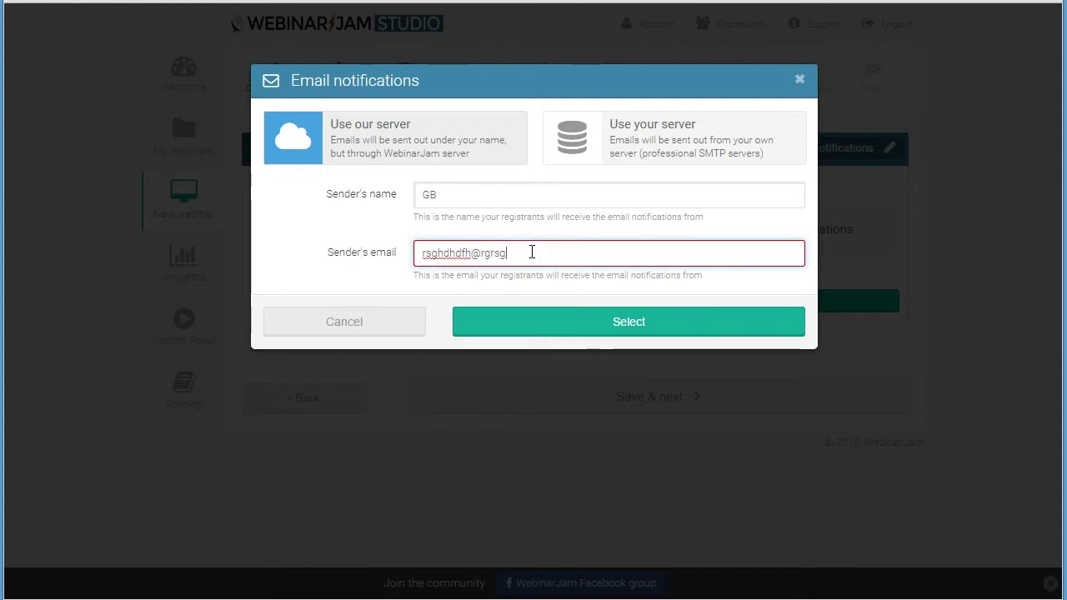
pyautogui.click(548, 325)
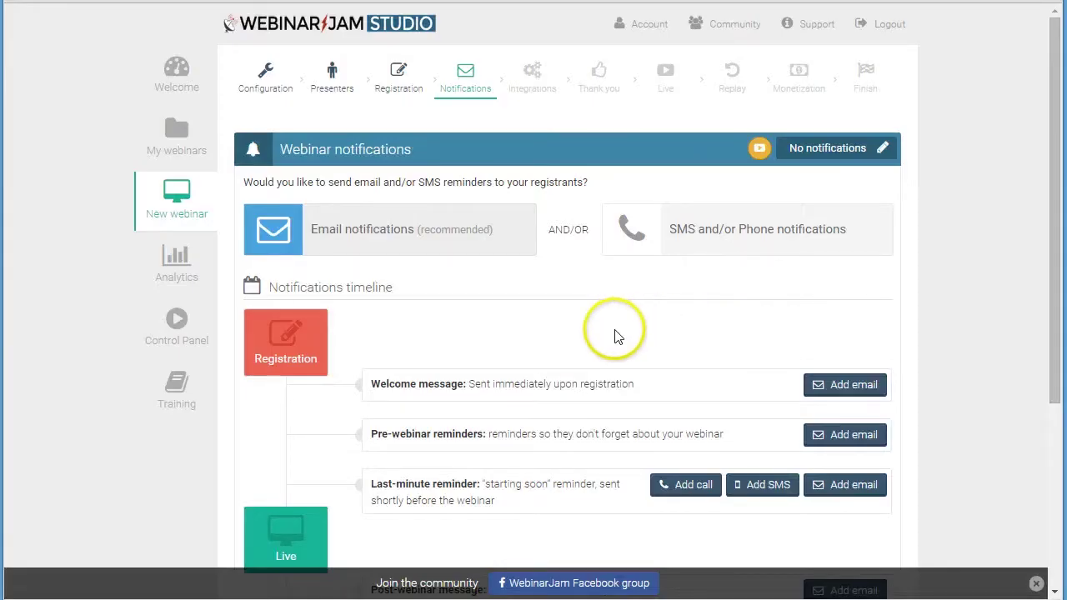
# - Scroll through the email notifications timeline to review the reminders
pyautogui.scroll(-1, 600, 329)
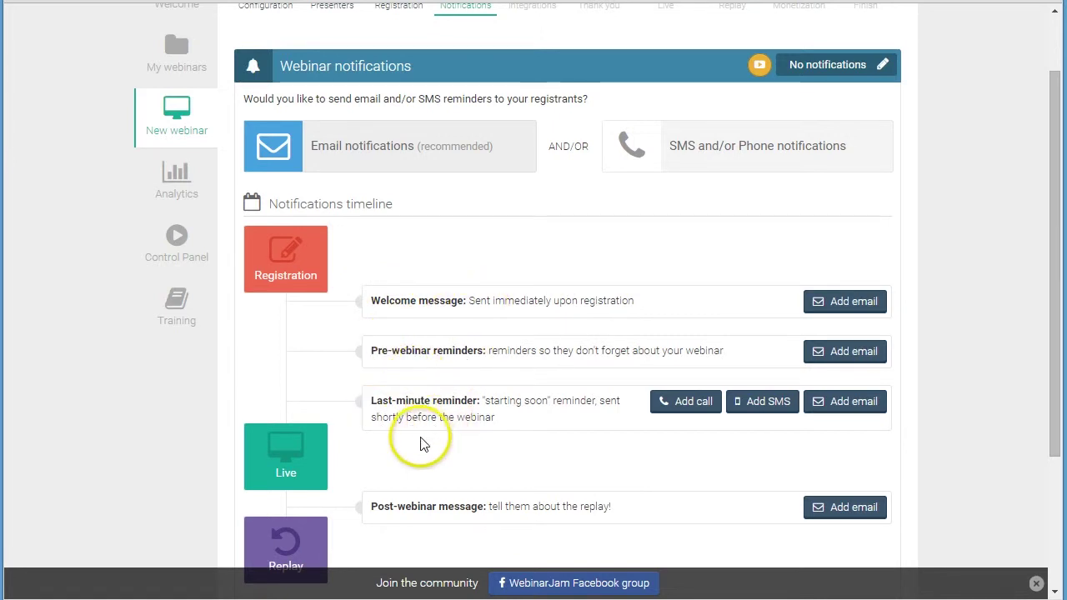
pyautogui.scroll(-2, 419, 439)
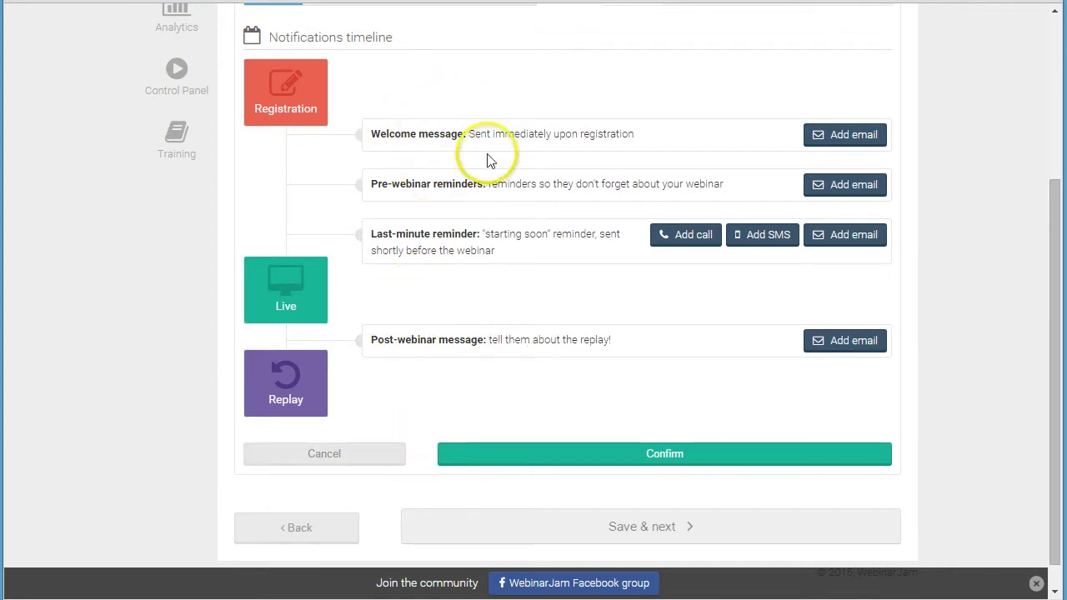
pyautogui.scroll(3, 490, 233)
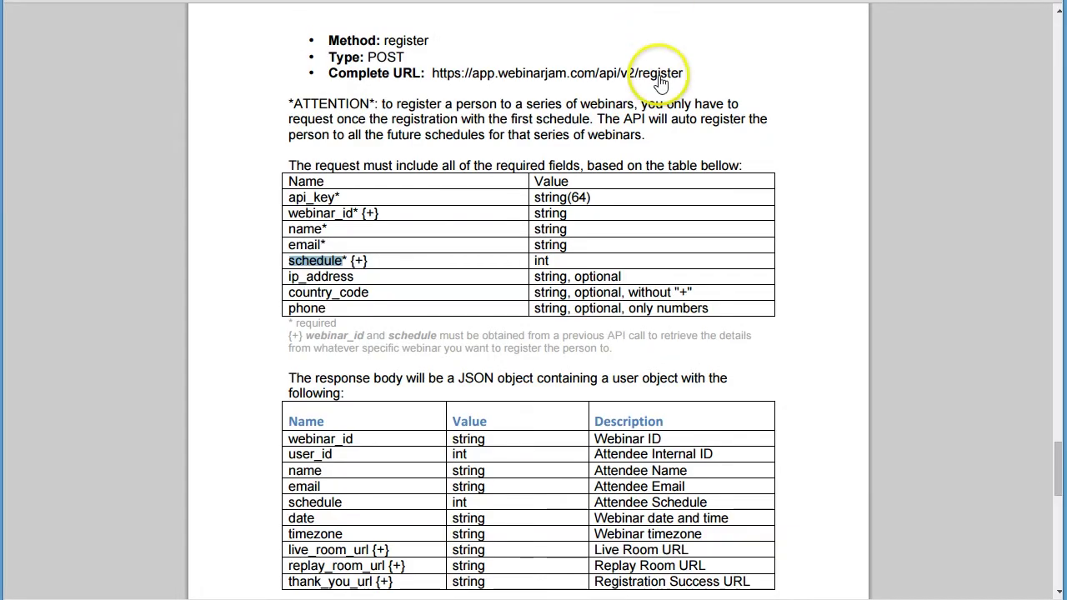
pyautogui.scroll(3, 619, 167)
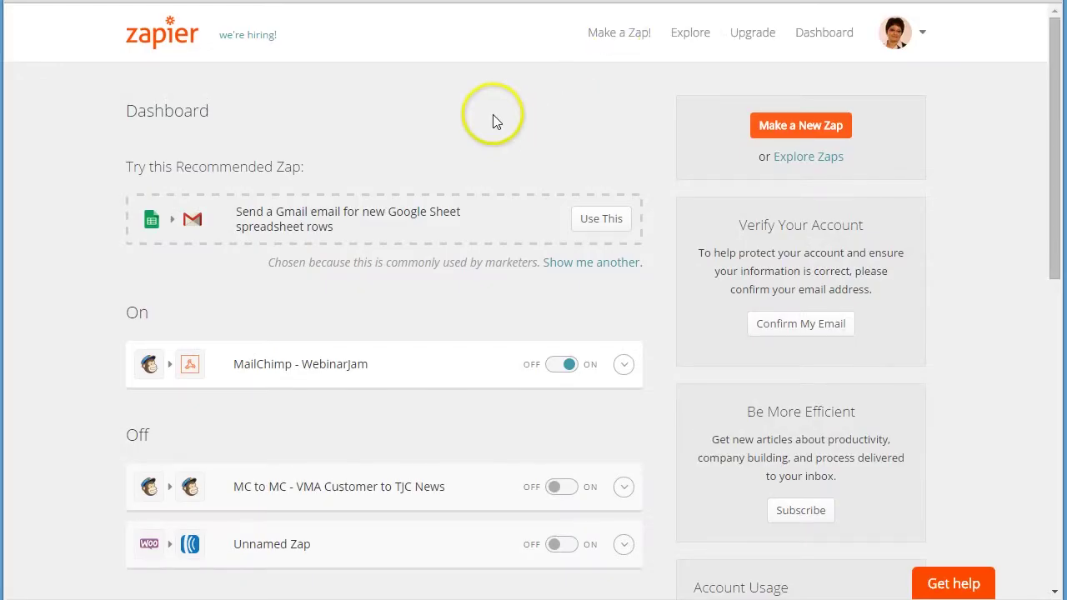
# - Open the MailChimp - WebinarJam zap and scroll through its trigger, VMA Customers List filter and webhook data
pyautogui.scroll(-1, 86, 337)
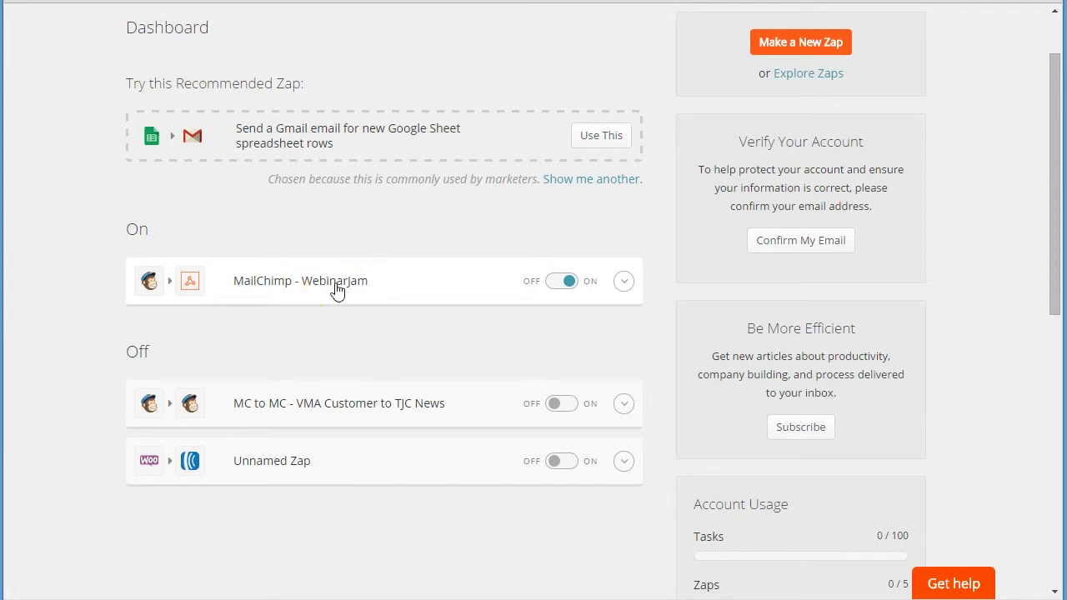
pyautogui.click(336, 290)
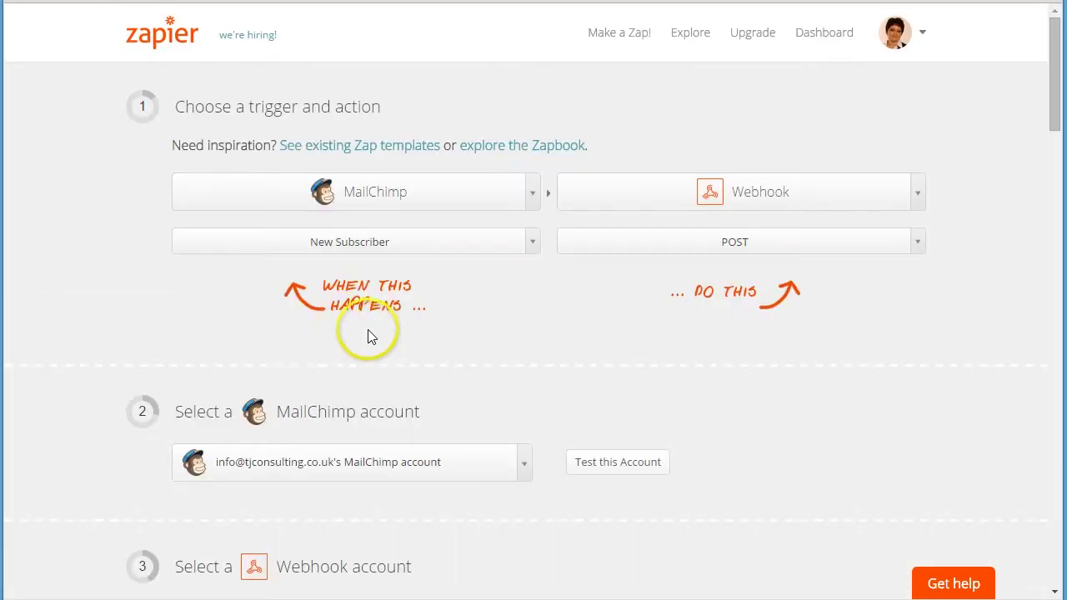
pyautogui.scroll(-2, 70, 307)
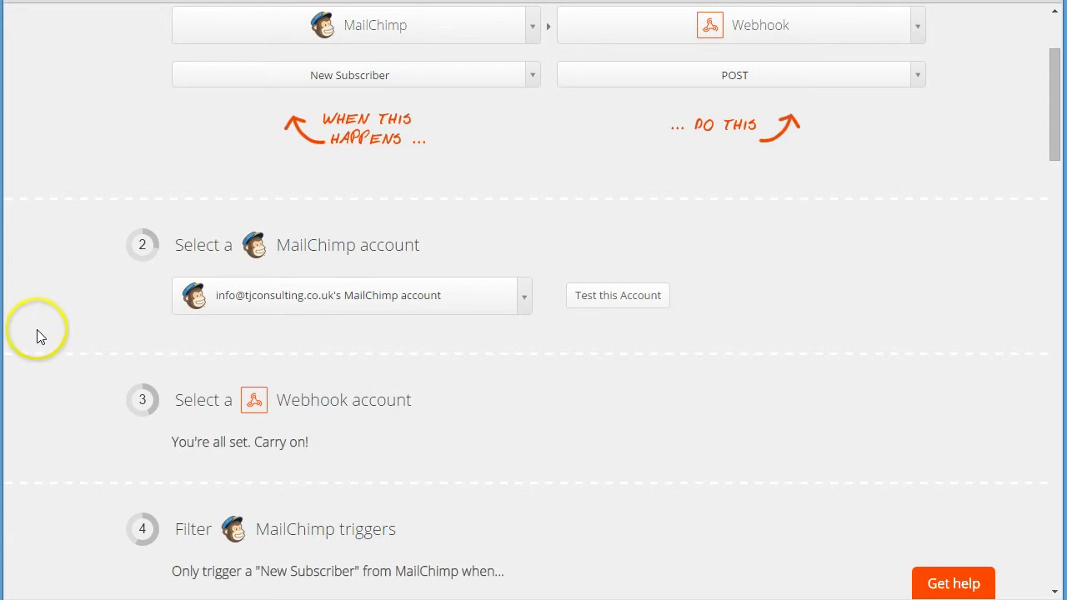
pyautogui.scroll(-4, 37, 329)
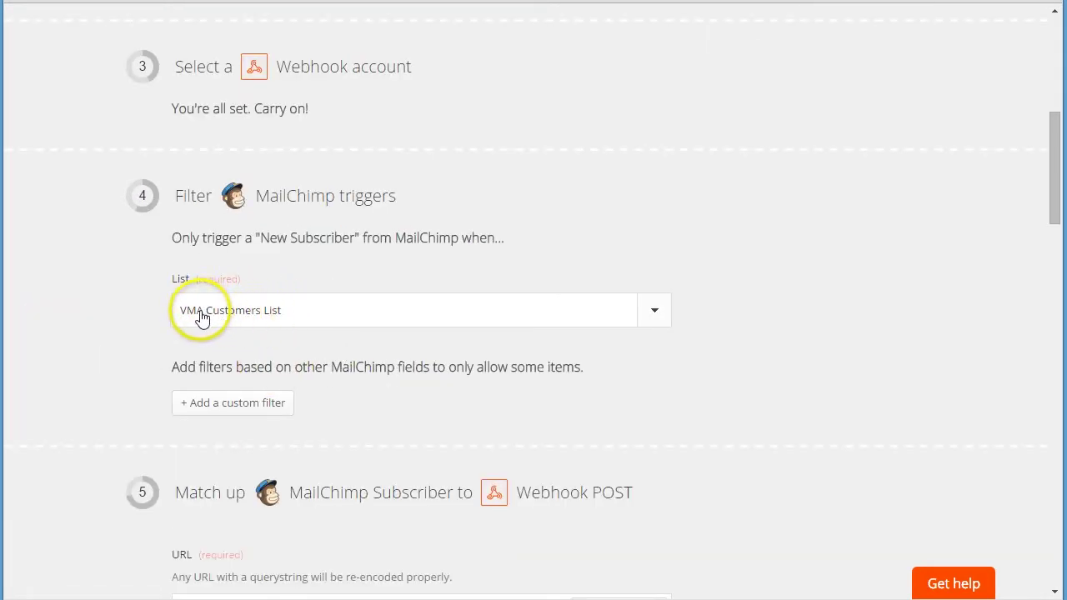
pyautogui.scroll(-6, 136, 327)
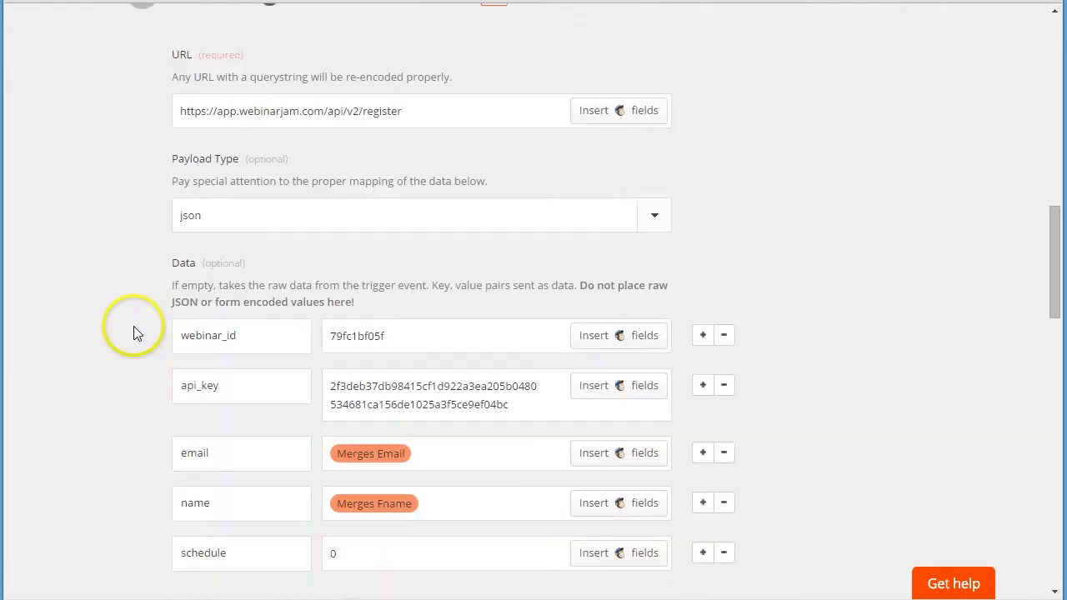
pyautogui.scroll(-1, 133, 326)
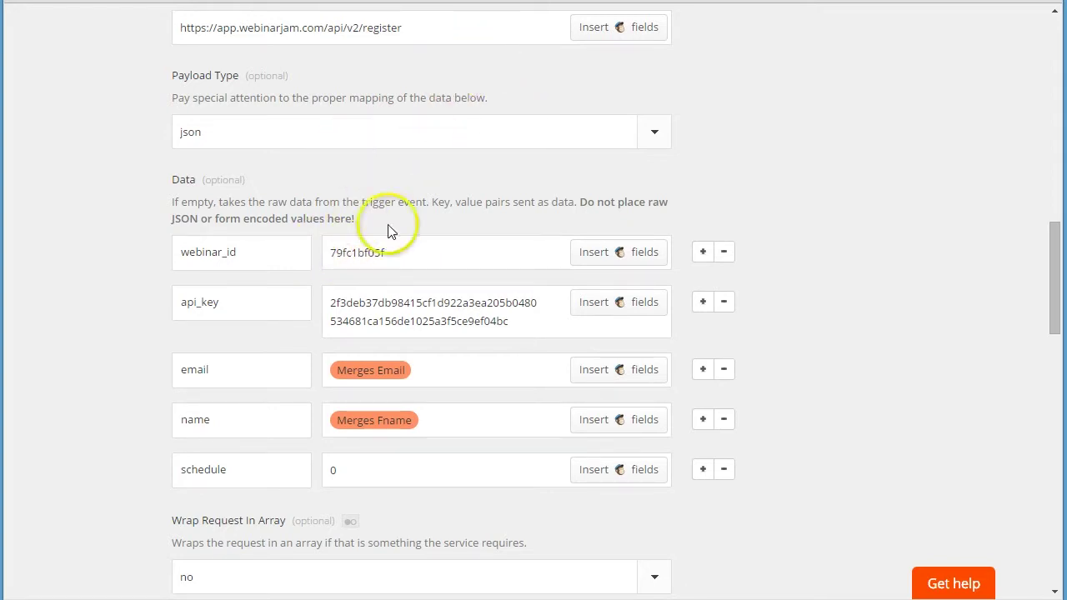
pyautogui.scroll(-8, 114, 347)
pyautogui.scroll(-8, 122, 285)
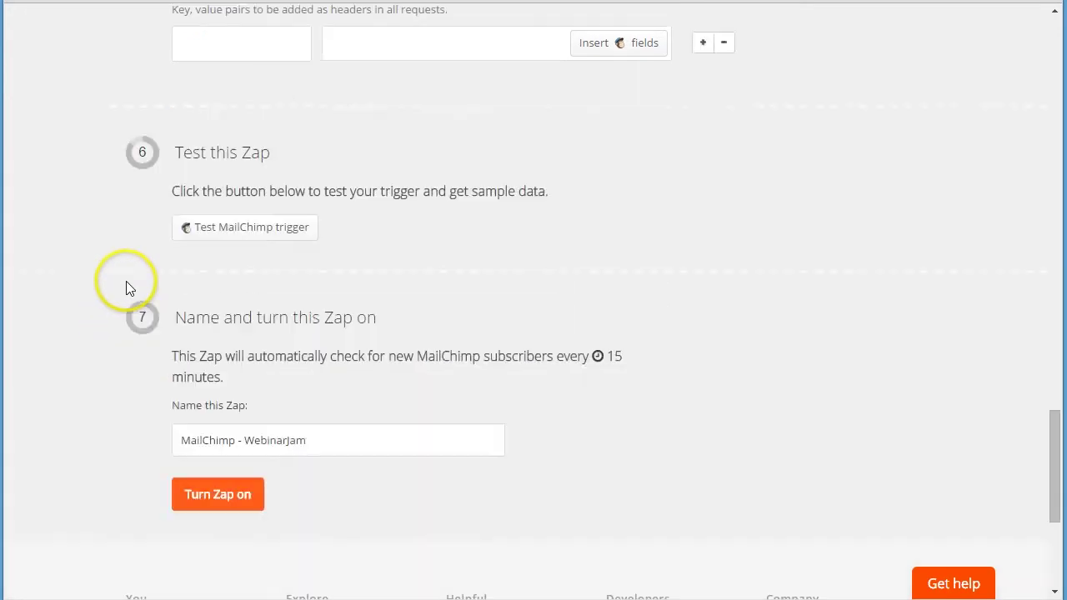
pyautogui.scroll(12, 379, 233)
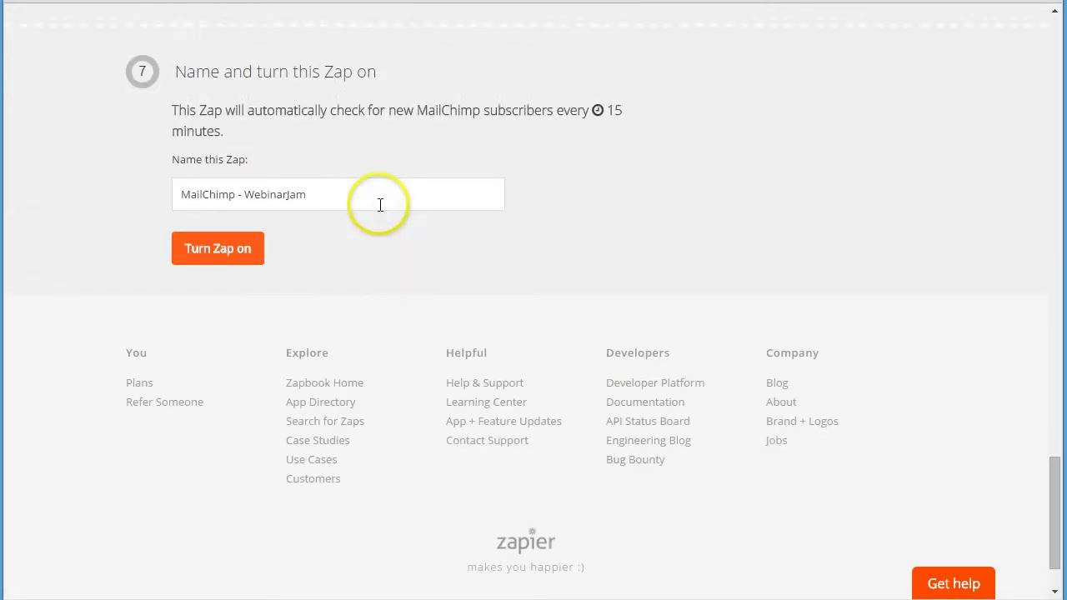
pyautogui.scroll(4, 814, 372)
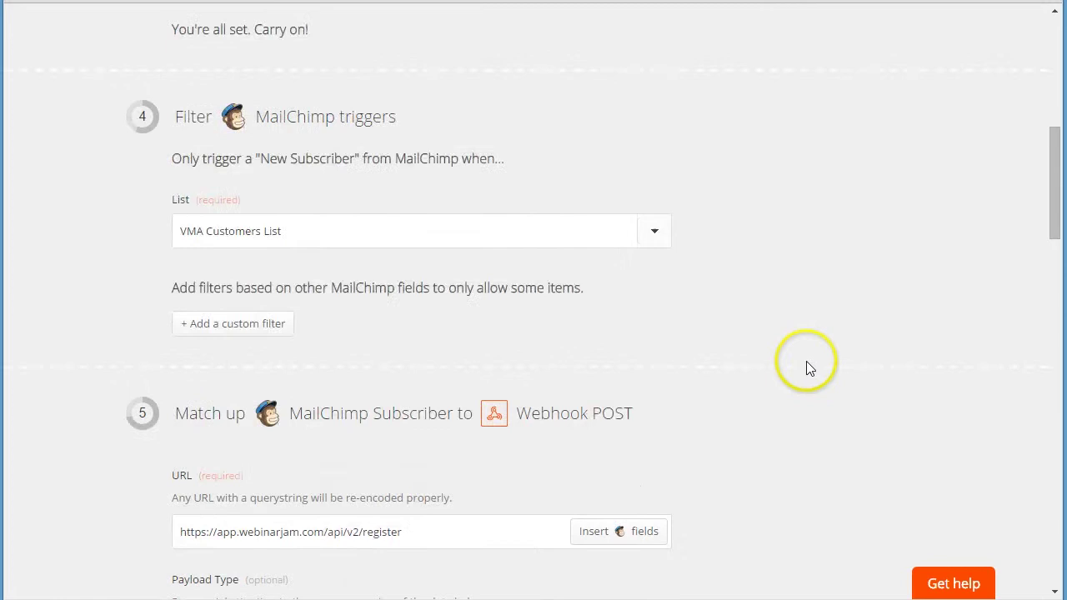
pyautogui.scroll(4, 452, 395)
pyautogui.scroll(3, 454, 393)
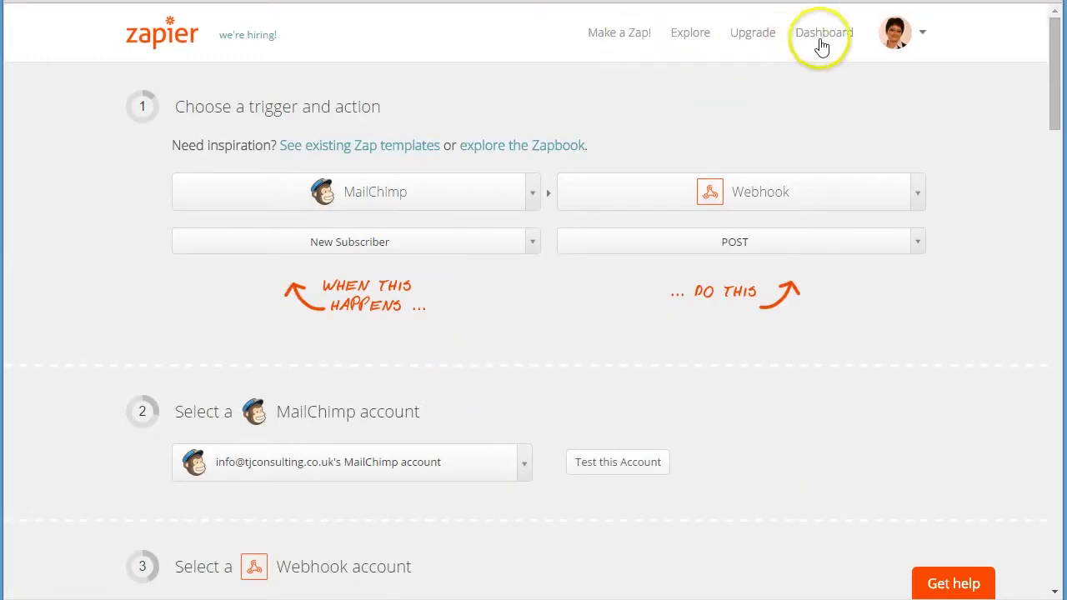
# - Go to the Dashboard and check the MailChimp - WebinarJam zap's options menu without choosing anything
pyautogui.click(818, 37)
pyautogui.scroll(-1, 634, 275)
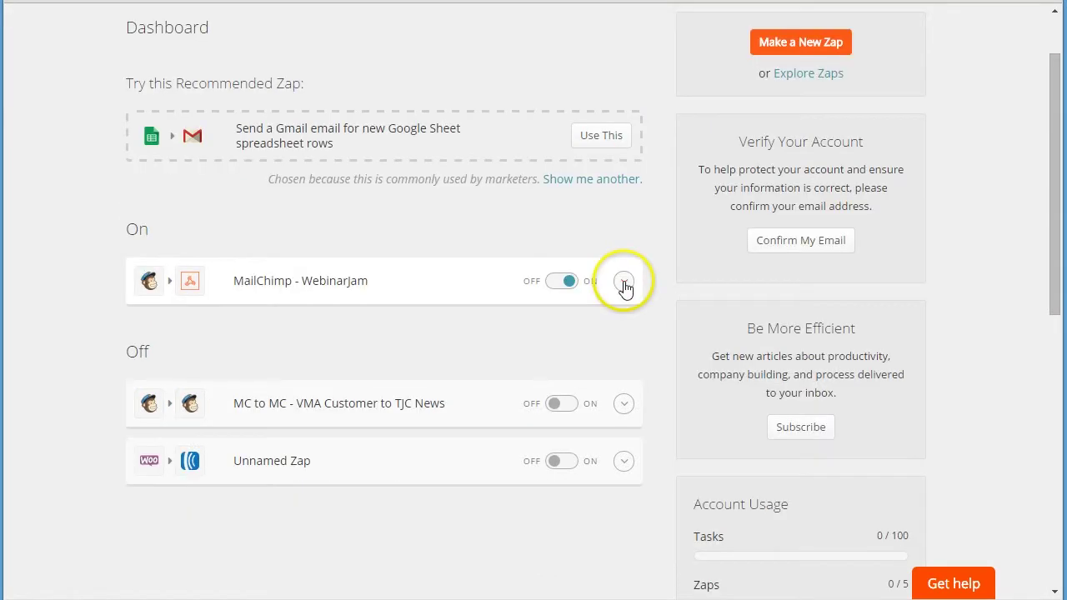
pyautogui.click(623, 281)
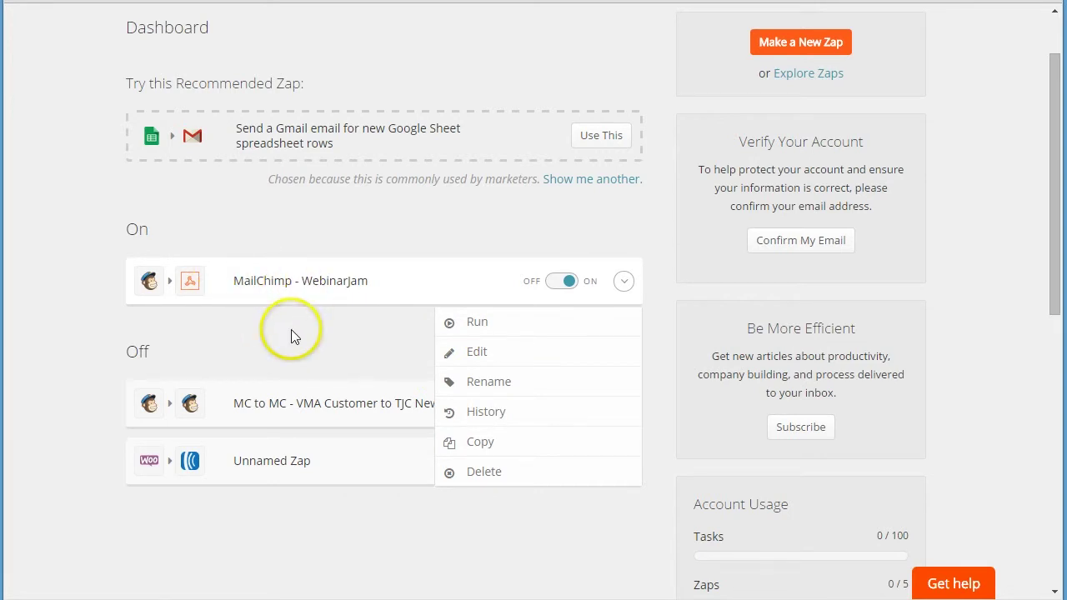
pyautogui.click(268, 342)
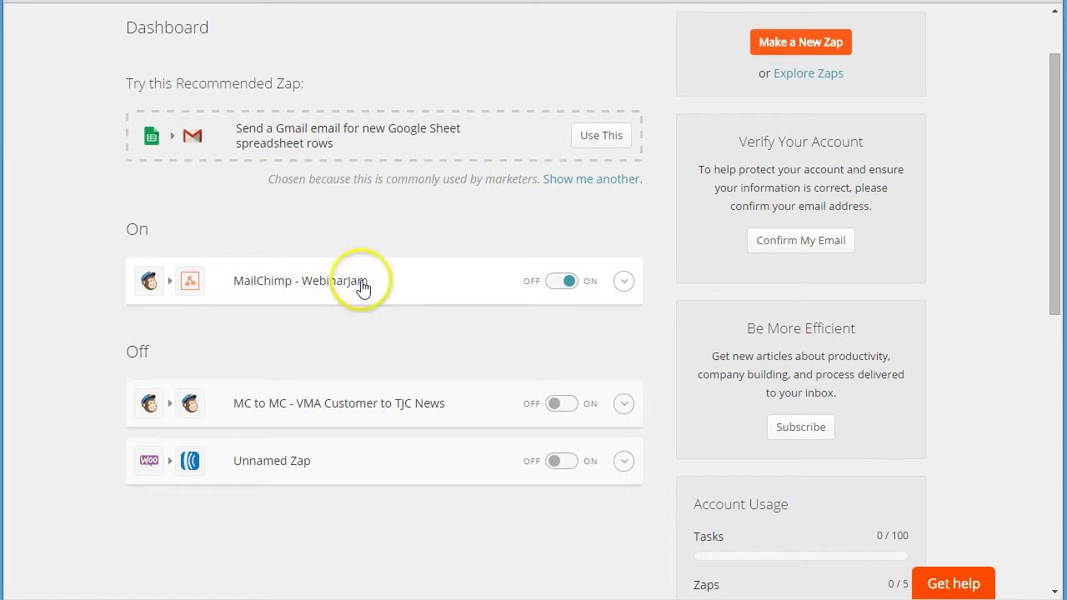
# - Scroll through the dashboard to confirm the zap is listed under On with 0 / 100 tasks used
pyautogui.scroll(-4, 590, 289)
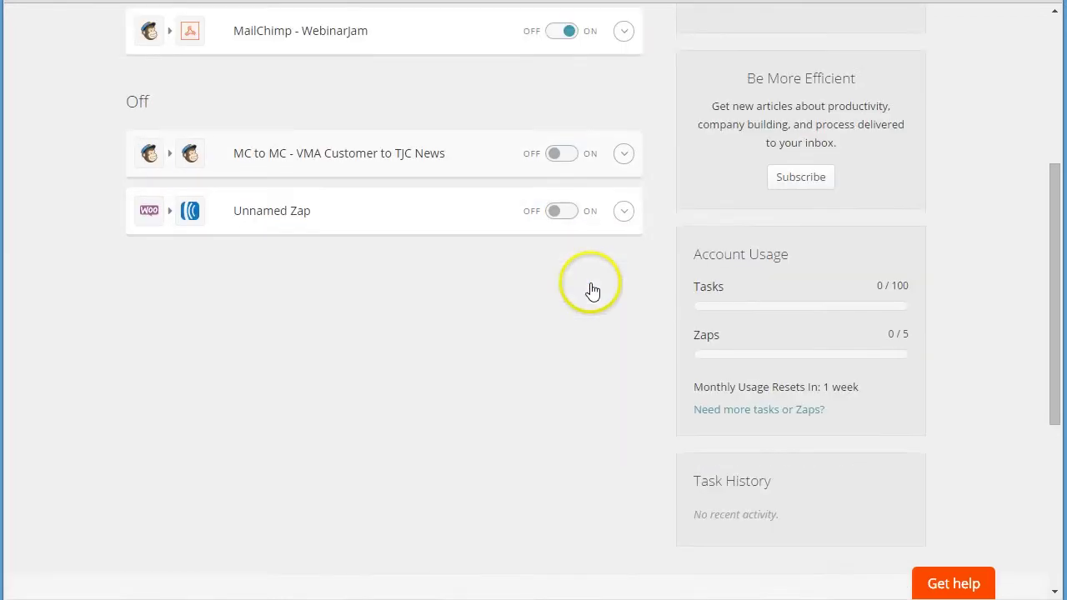
pyautogui.scroll(5, 589, 285)
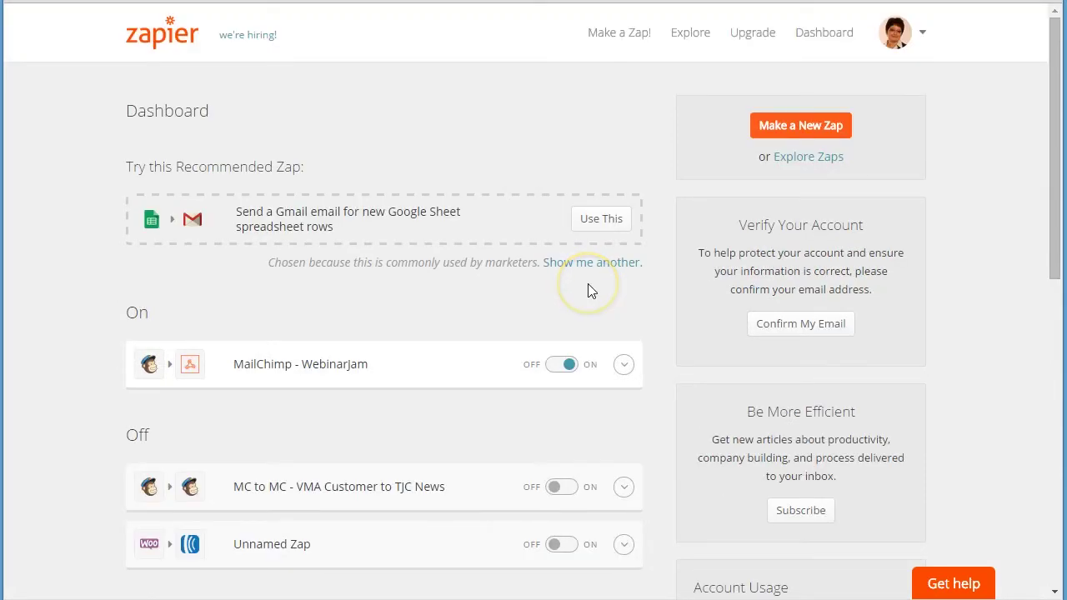
pyautogui.scroll(-4, 588, 289)
pyautogui.scroll(-1, 588, 289)
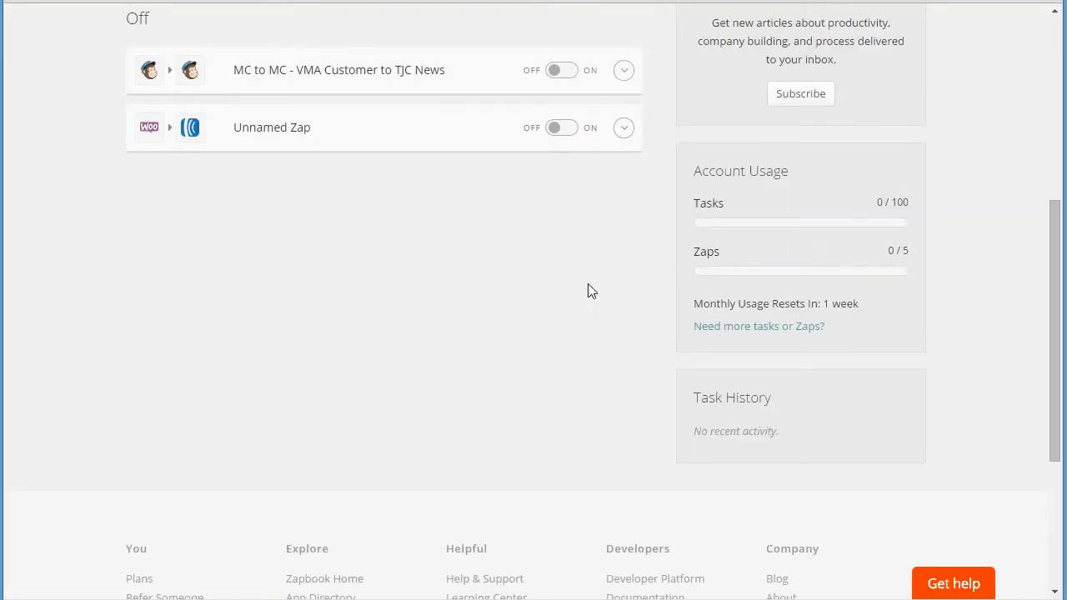
pyautogui.scroll(1, 587, 291)
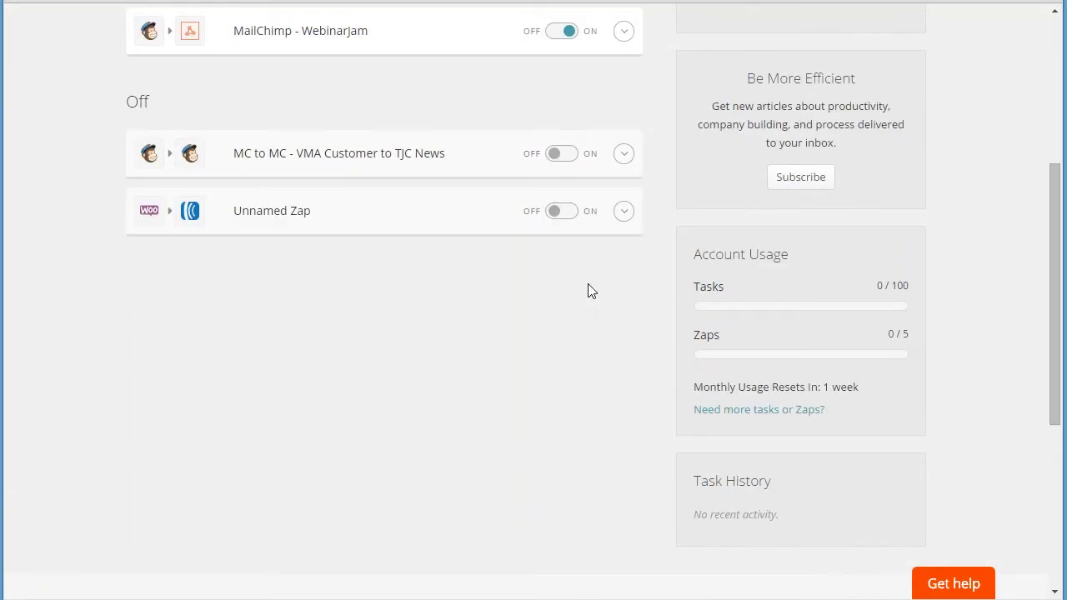
pyautogui.scroll(2, 588, 290)
pyautogui.scroll(-2, 589, 290)
pyautogui.scroll(1, 588, 291)
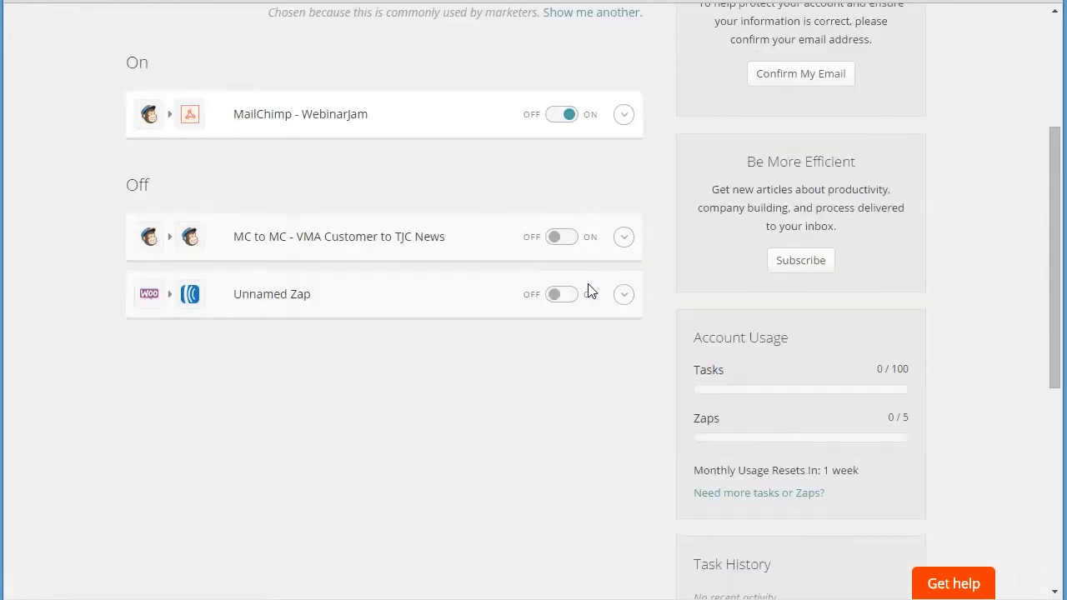
pyautogui.scroll(-1, 590, 291)
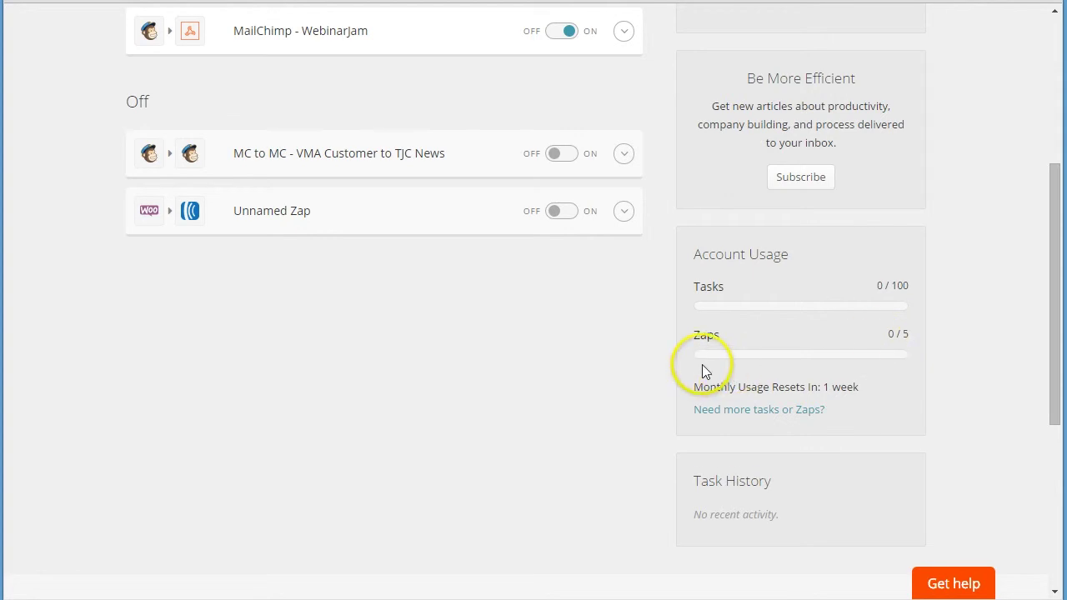
pyautogui.scroll(3, 701, 362)
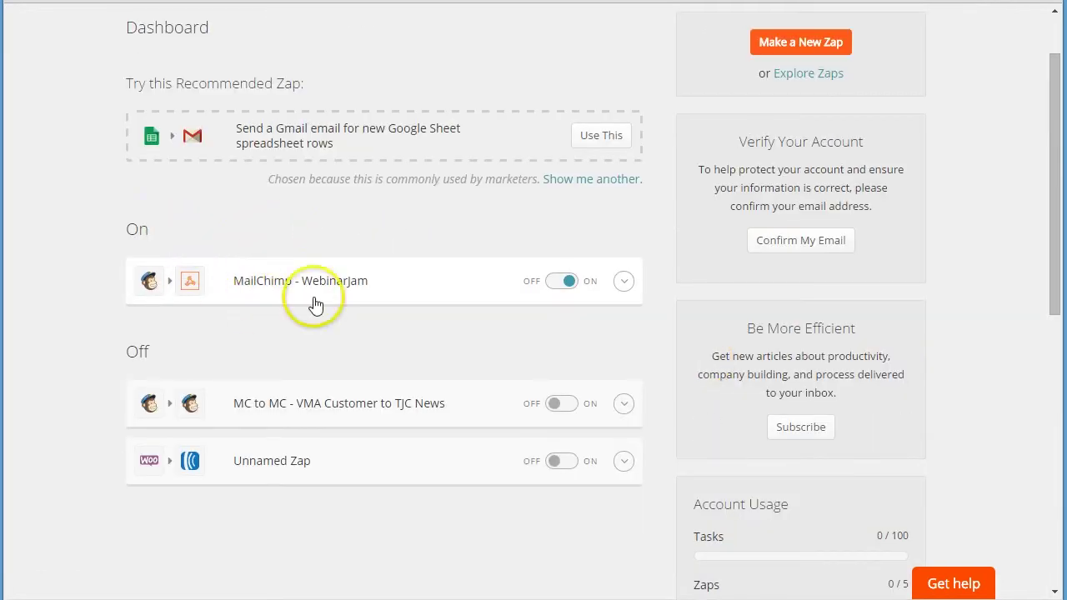
pyautogui.scroll(-2, 714, 326)
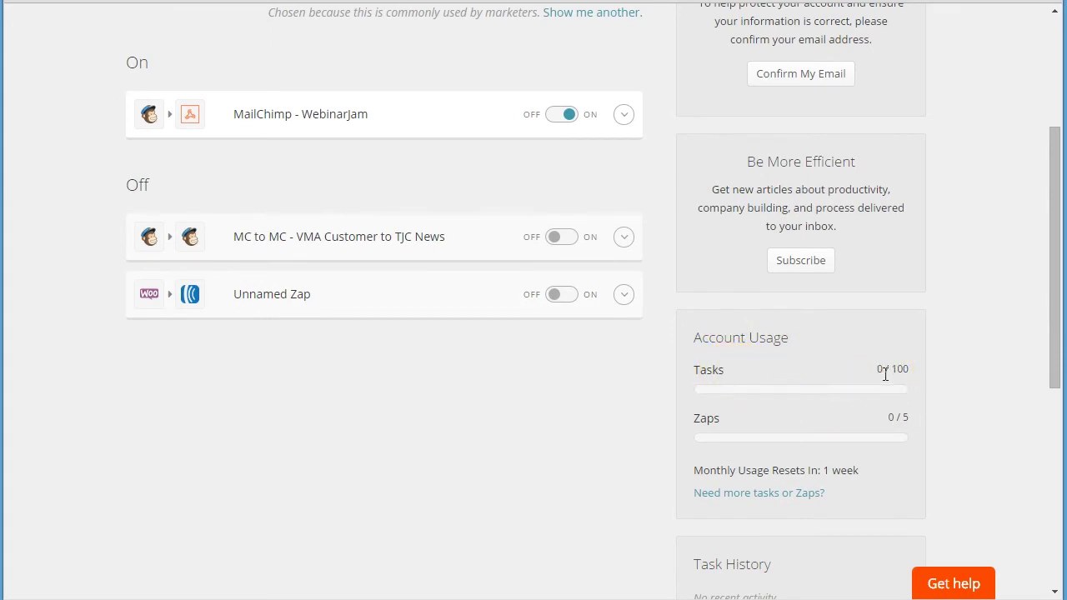
pyautogui.scroll(2, 750, 379)
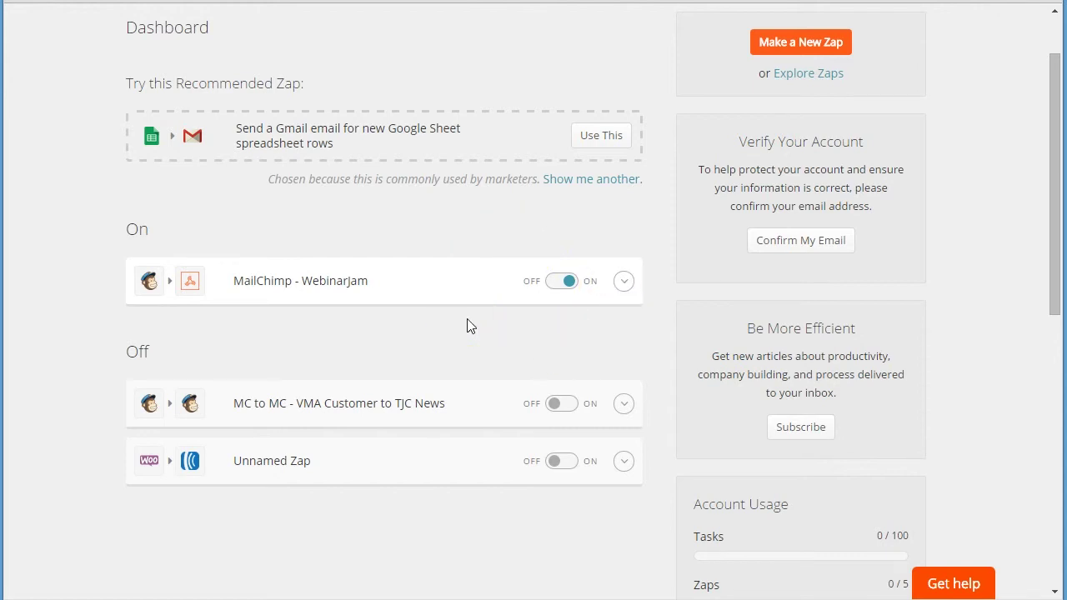
pyautogui.scroll(-2, 888, 416)
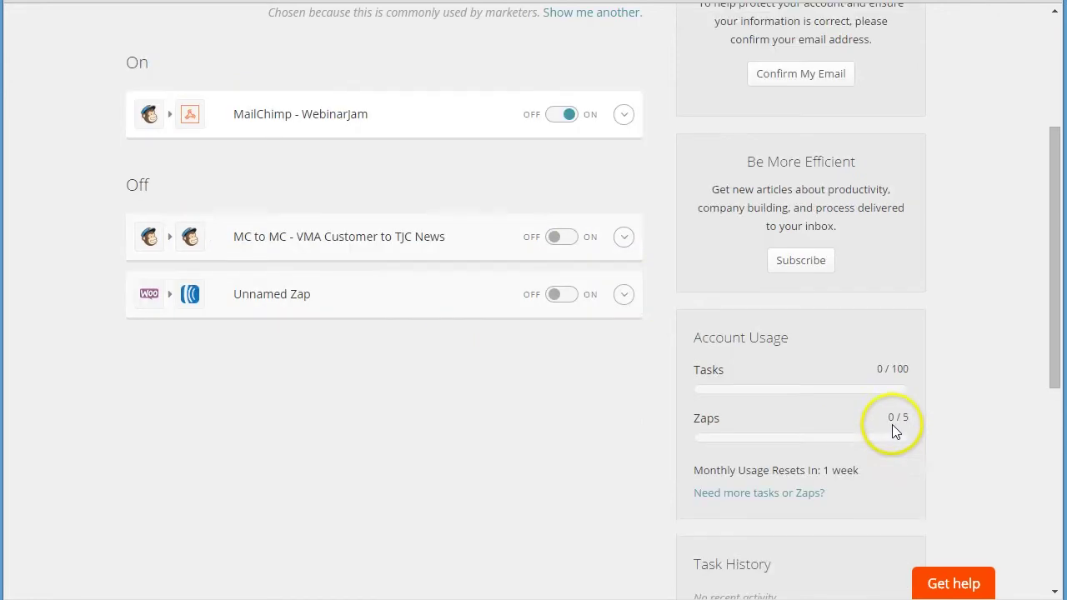
pyautogui.click(746, 492)
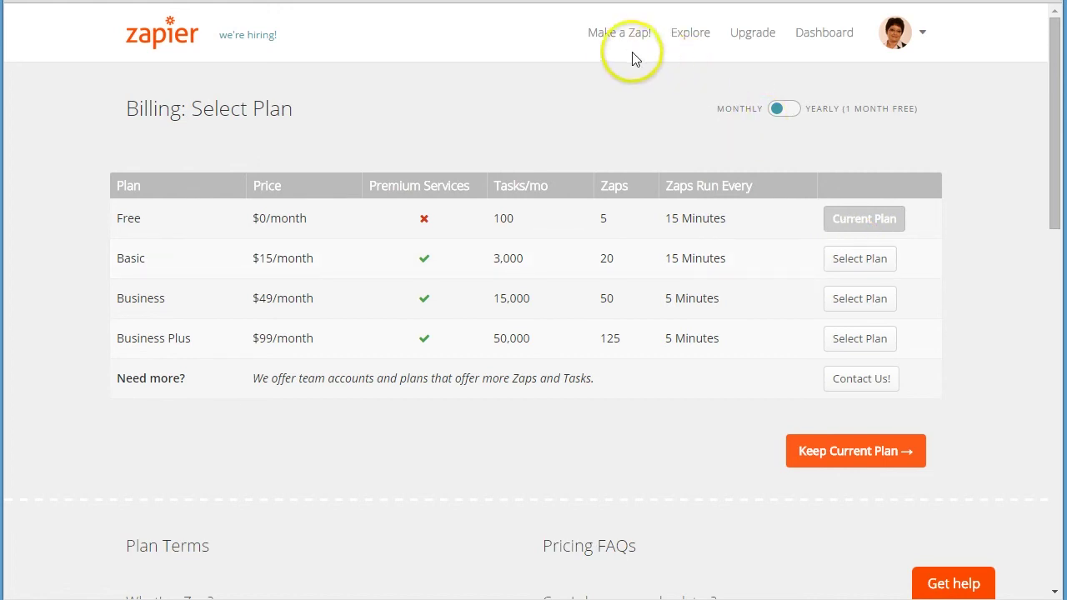
pyautogui.click(798, 35)
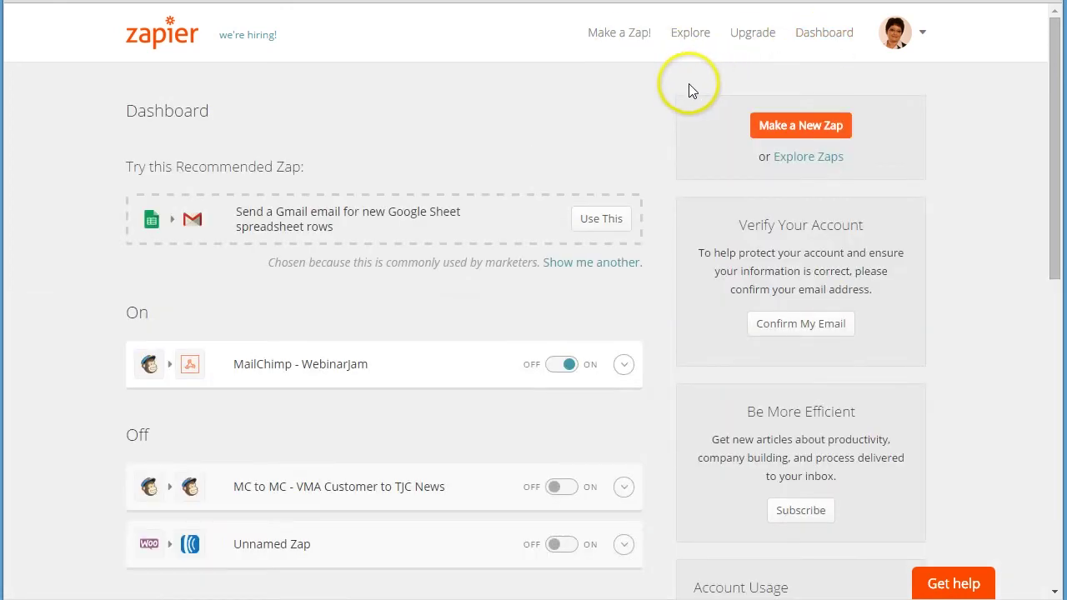
pyautogui.scroll(-1, 309, 245)
pyautogui.scroll(1, 311, 239)
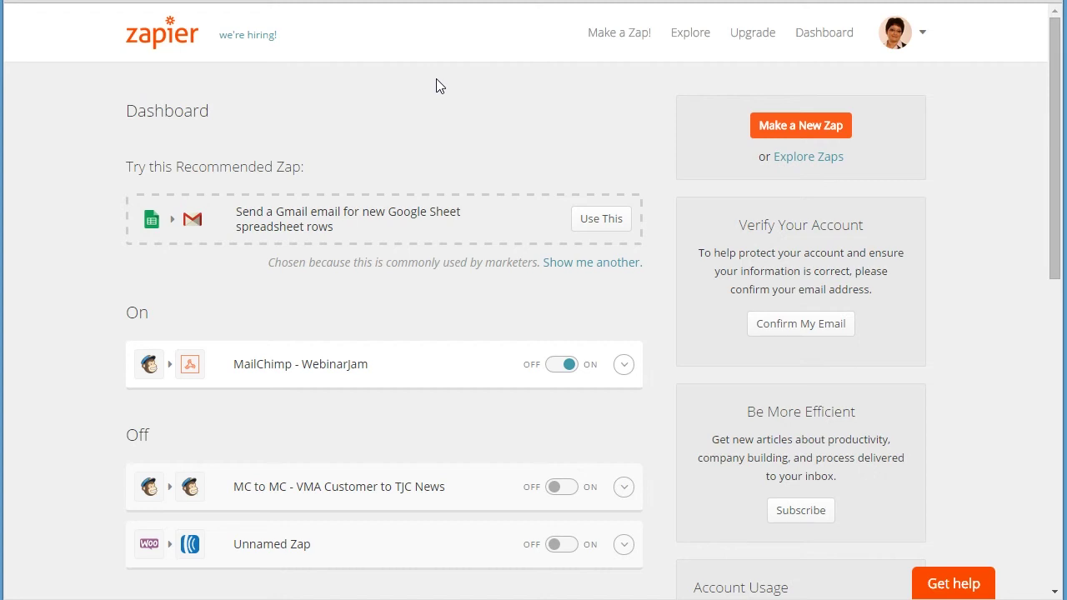
pyautogui.click(424, 22)
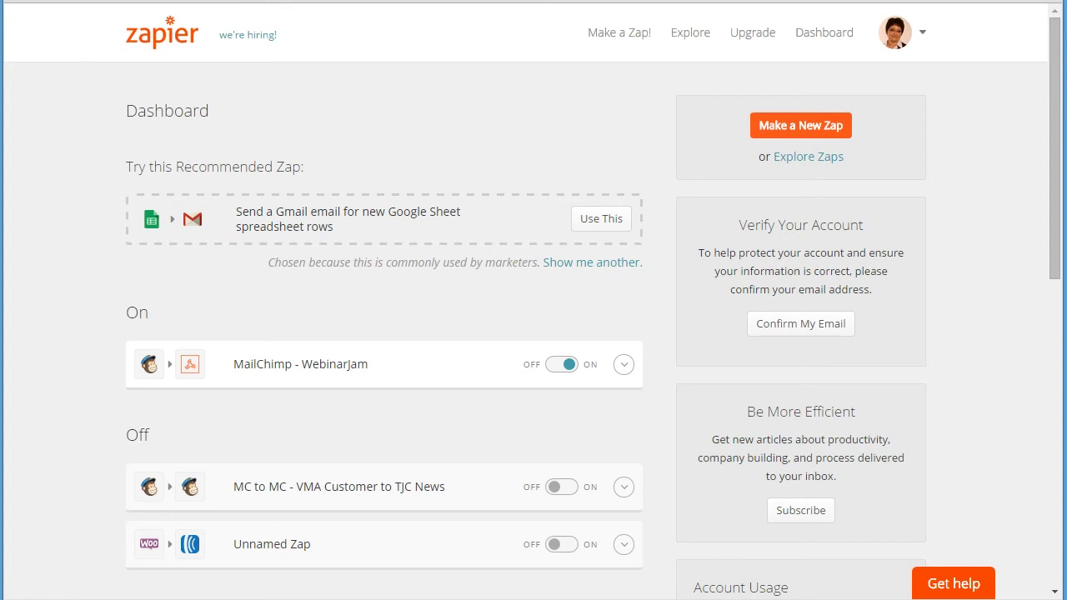